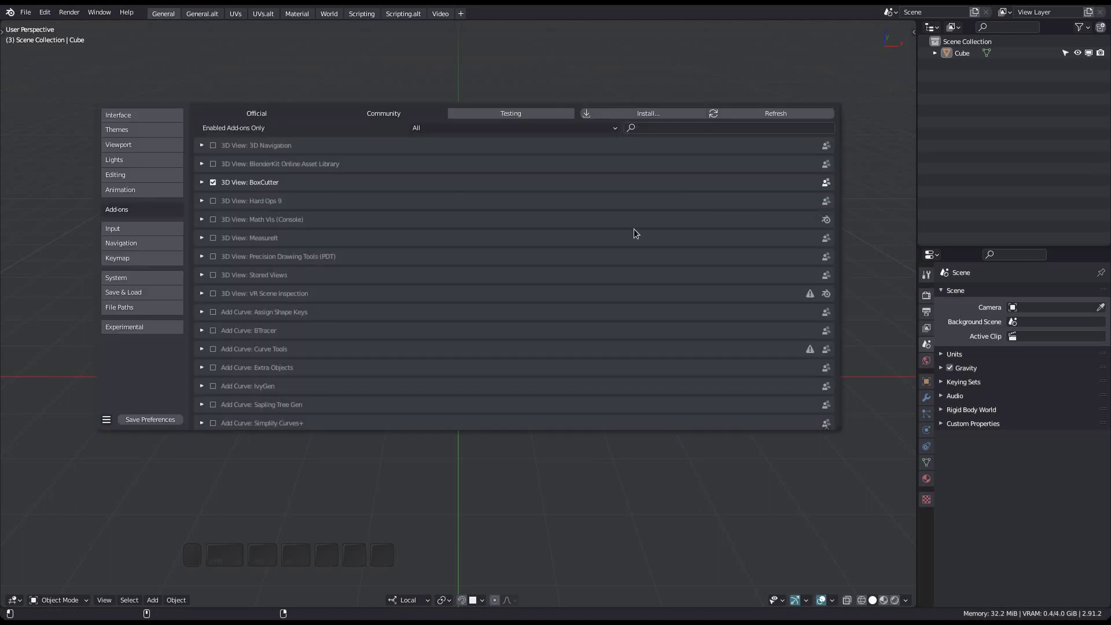
# Search the add-ons for "mesh" and expand the details of the MESHmachine add-on.
pyautogui.click(703, 129)
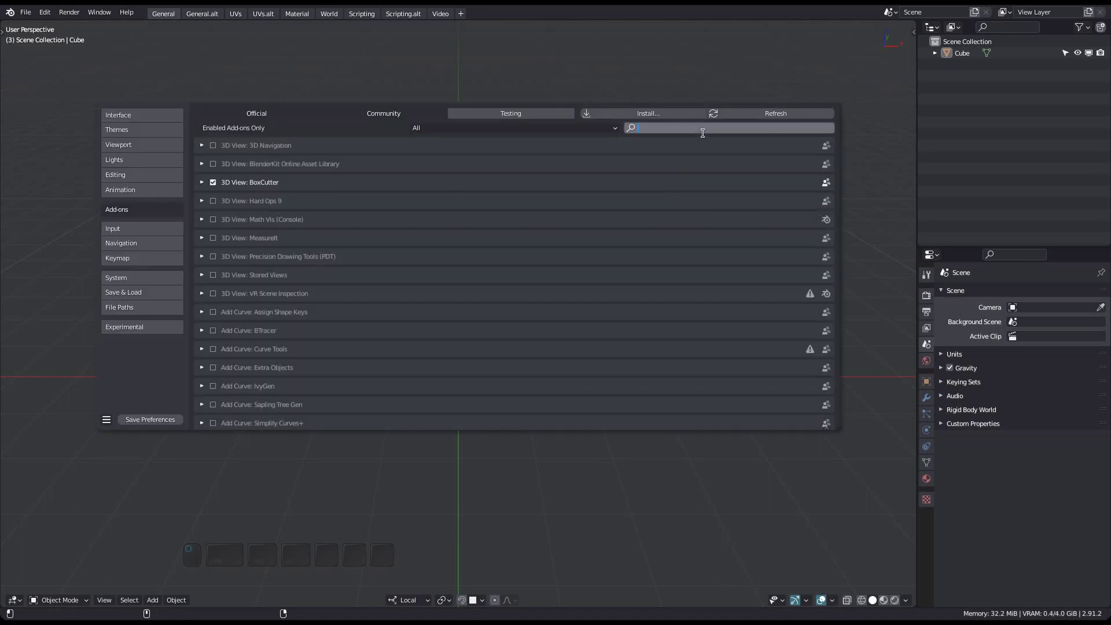
pyautogui.write('mesh')
pyautogui.press('Return')
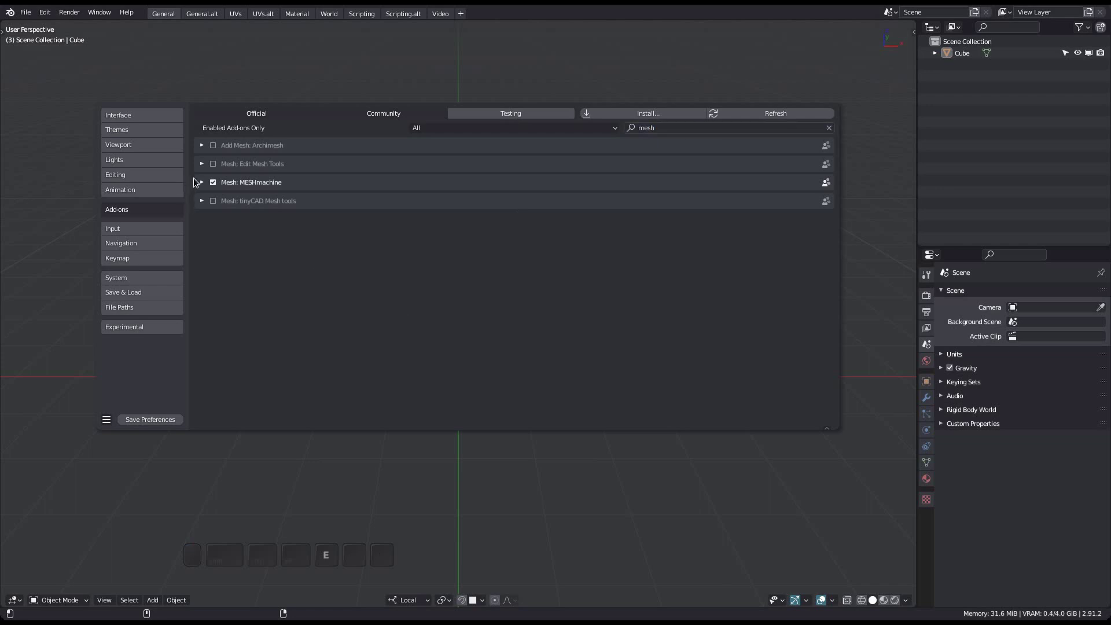
pyautogui.click(202, 183)
# In an enlarged preferences window, show MESHmachine in the Edit Mode and Object Mode context menus and disable both of its menu keymaps.
pyautogui.keyDown('super'); pyautogui.moveTo(496, 320); pyautogui.dragTo(497, 257); pyautogui.keyUp('super')
pyautogui.keyDown('super'); pyautogui.moveTo(497, 257); pyautogui.dragTo(879, 459, button='right'); pyautogui.keyUp('super')
pyautogui.moveTo(879, 459); pyautogui.dragTo(900, 541)
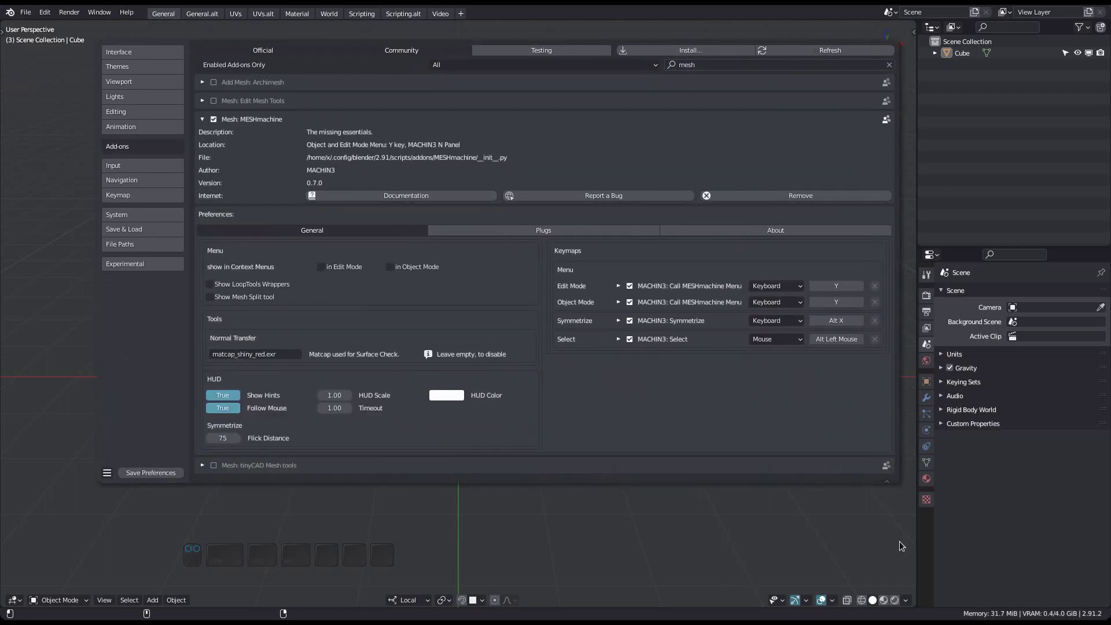
pyautogui.moveTo(588, 424); pyautogui.dragTo(744, 417)
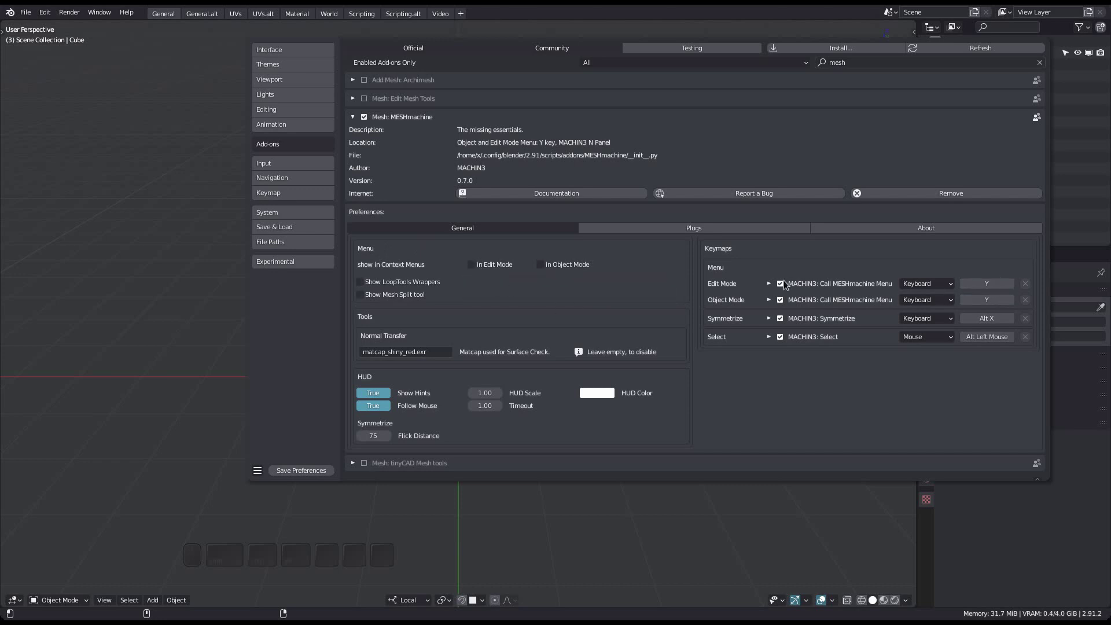
pyautogui.keyDown('super'); pyautogui.moveTo(604, 327); pyautogui.dragTo(800, 346); pyautogui.keyUp('super')
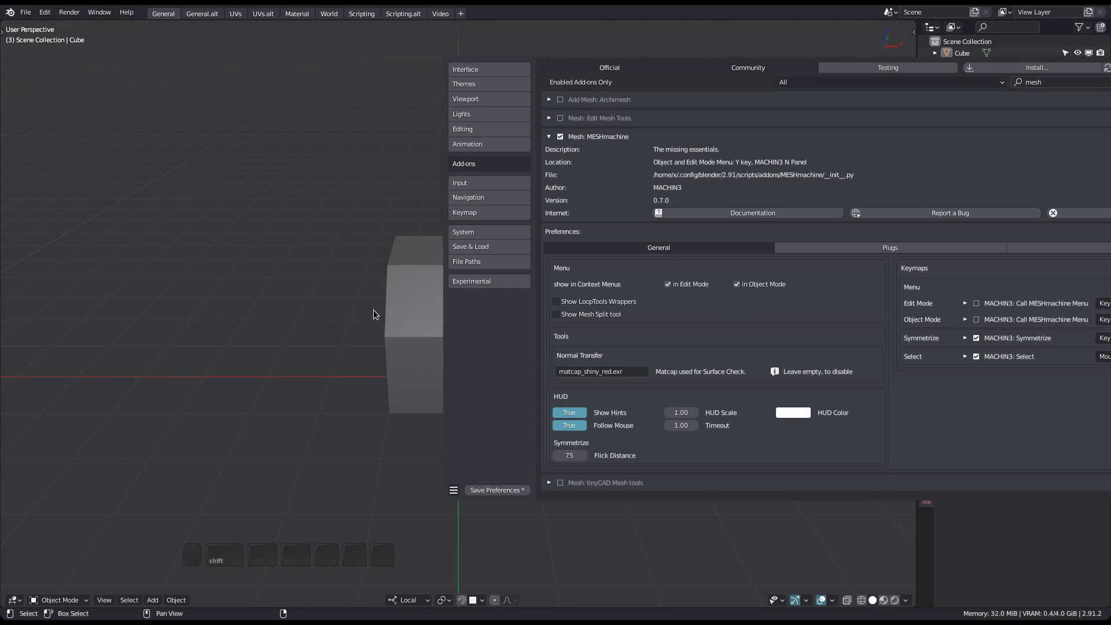
# Check the MESHmachine submenu and its Plug Libraries in the cube's object context menu.
pyautogui.keyDown('shift'); pyautogui.moveTo(373, 310); pyautogui.dragTo(156, 292, button='middle'); pyautogui.keyUp('shift')
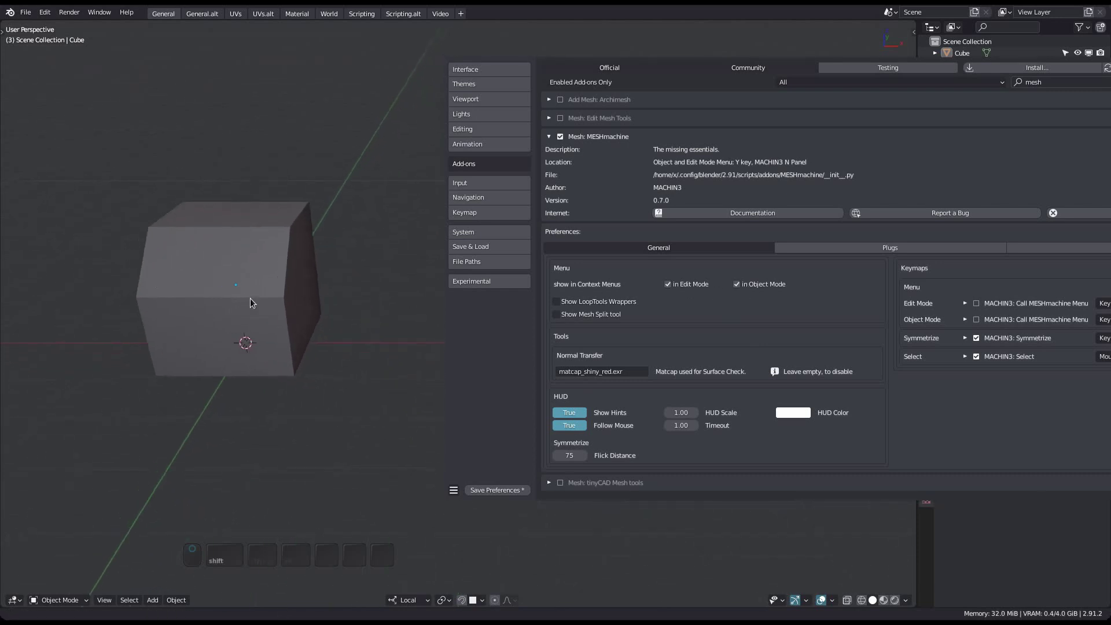
pyautogui.rightClick(217, 254)
pyautogui.moveTo(215, 276)
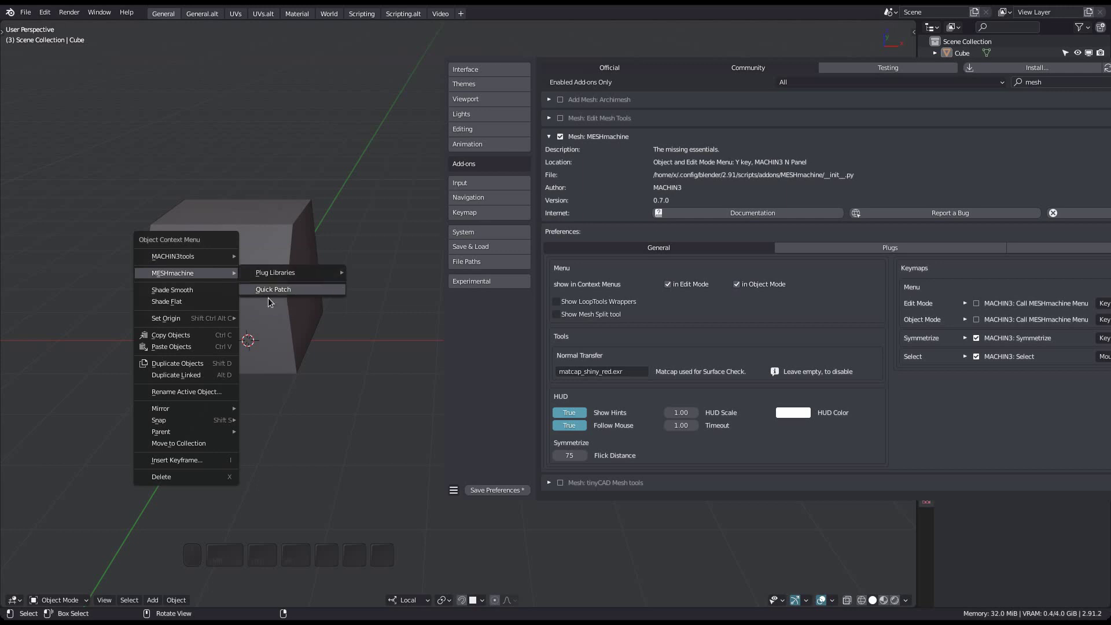
pyautogui.moveTo(297, 273)
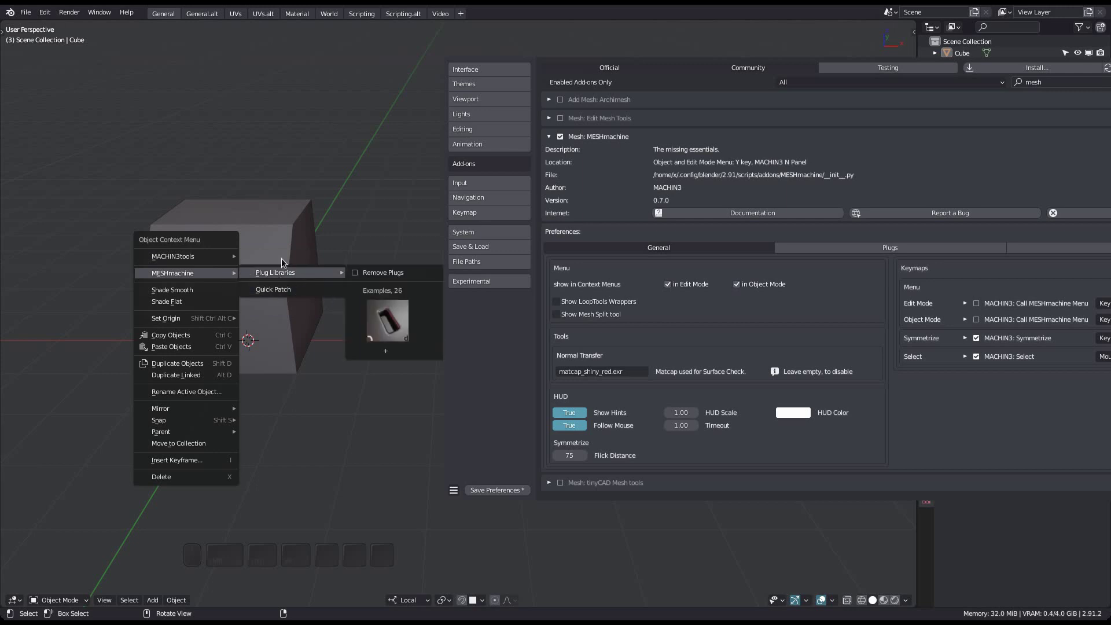
pyautogui.press('Escape')
# Enter Edit Mode on the cube and check the MESHmachine submenu in the mesh context menu.
pyautogui.keyDown('shift'); pyautogui.moveTo(204, 270); pyautogui.dragTo(214, 277, button='middle'); pyautogui.keyUp('shift')
pyautogui.click(199, 274)
pyautogui.press('Tab')
pyautogui.press('a')
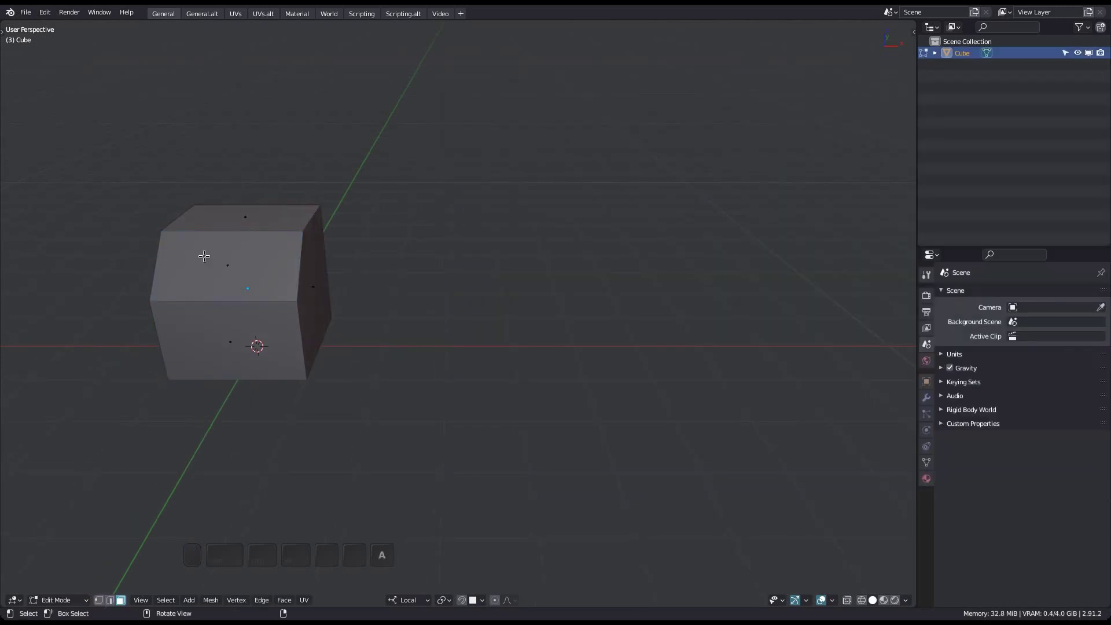
pyautogui.press('w')
pyautogui.moveTo(207, 261)
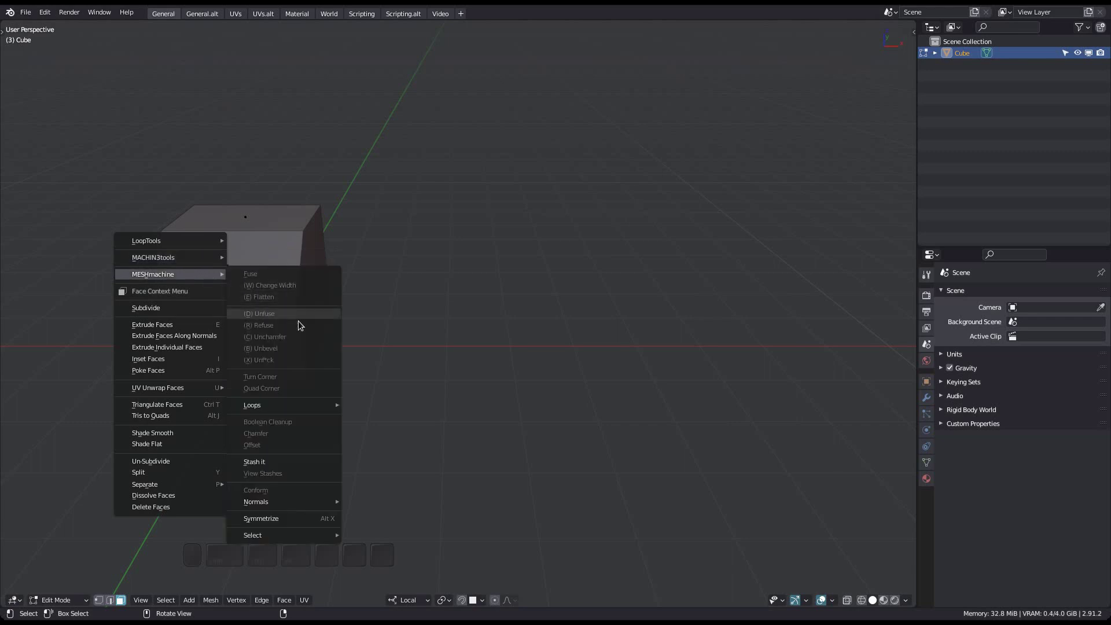
pyautogui.press('Escape')
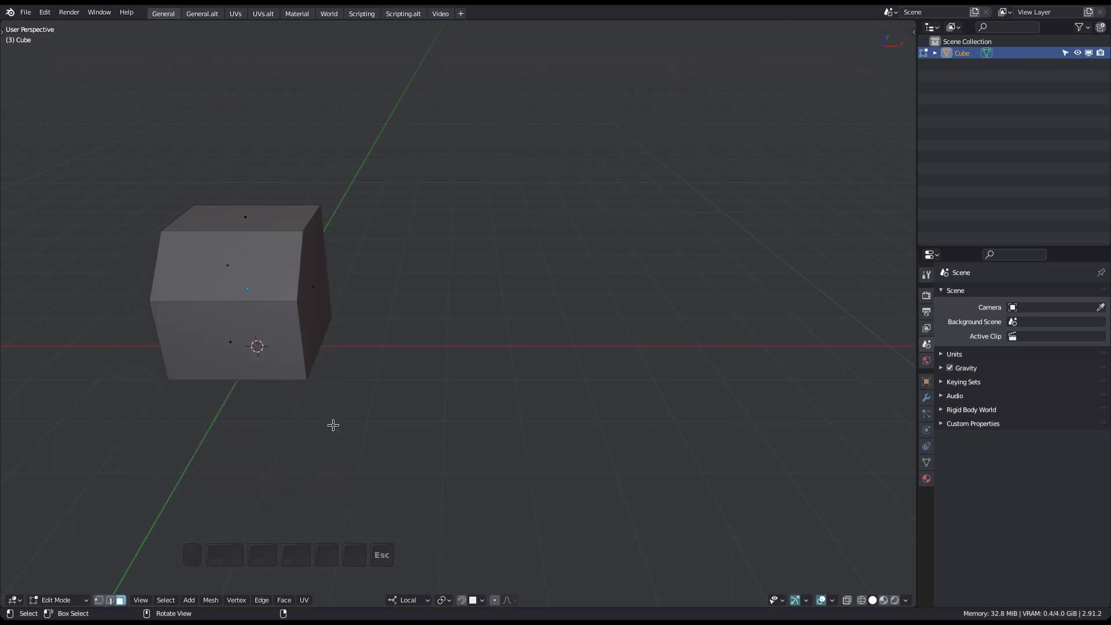
# Re-enable the Edit Mode and Object Mode menu keymaps and check the standalone MESHmachine menu over the mesh.
pyautogui.hotkey('alt', 'Tab')
pyautogui.keyDown('super'); pyautogui.moveTo(911, 404); pyautogui.dragTo(888, 369); pyautogui.keyUp('super')
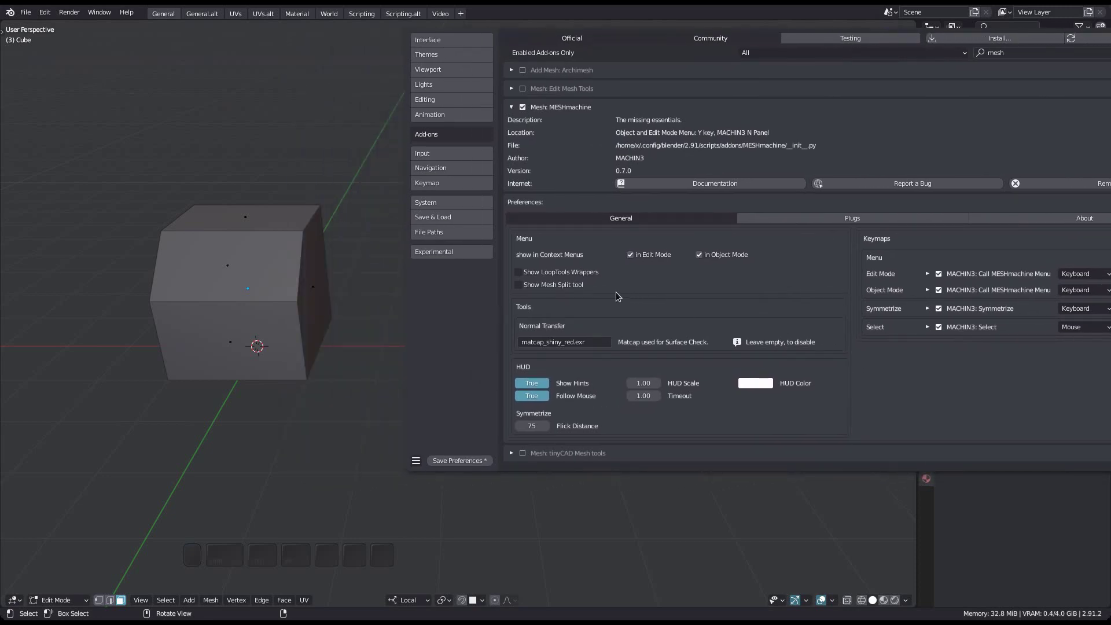
pyautogui.press('y')
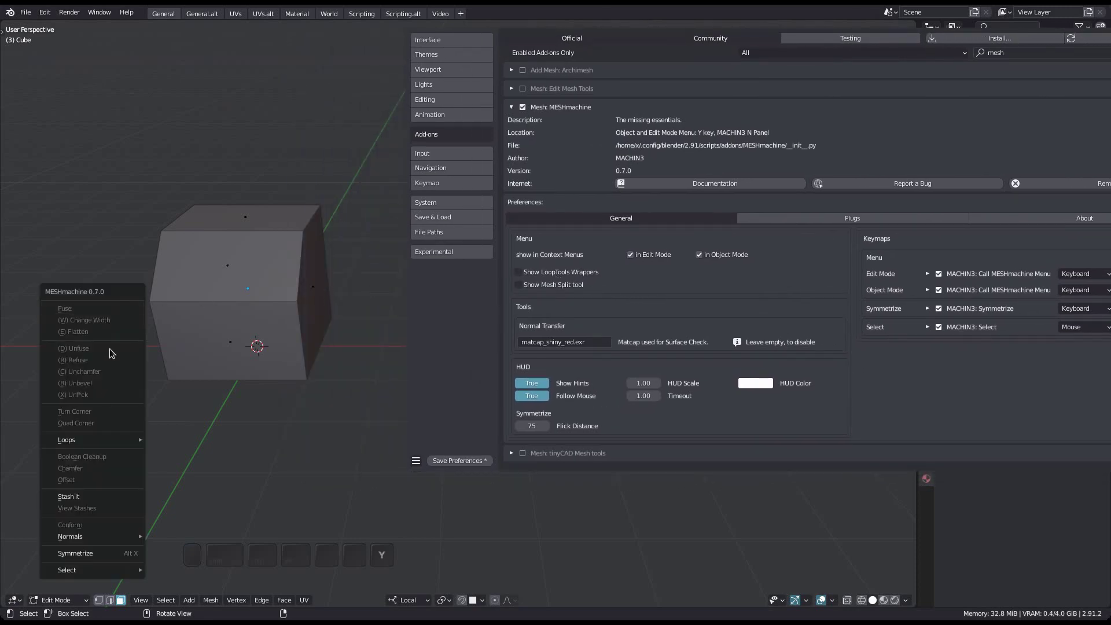
pyautogui.press('Escape')
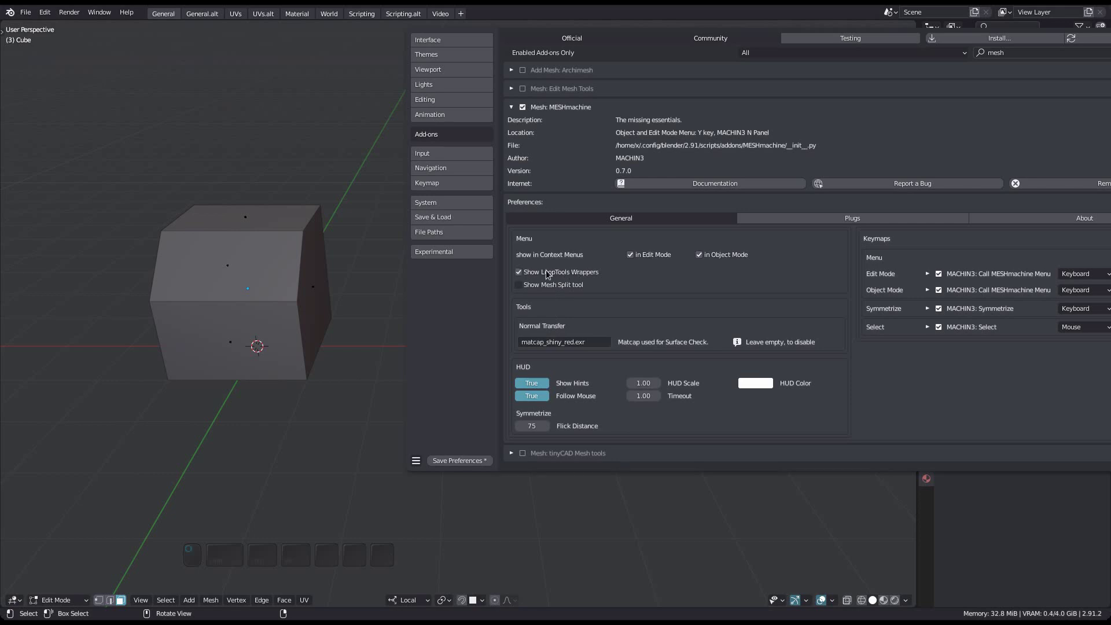
# With Show LoopTools Wrappers enabled, check the Circle and Relax entries in the MESHmachine menu.
pyautogui.press('y')
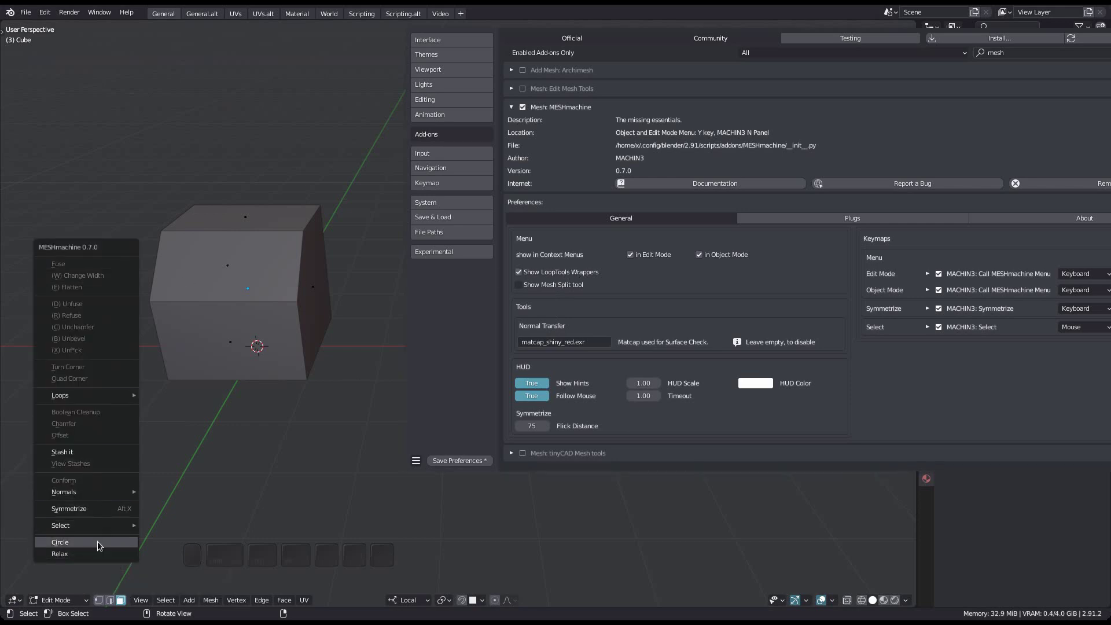
pyautogui.press('Escape')
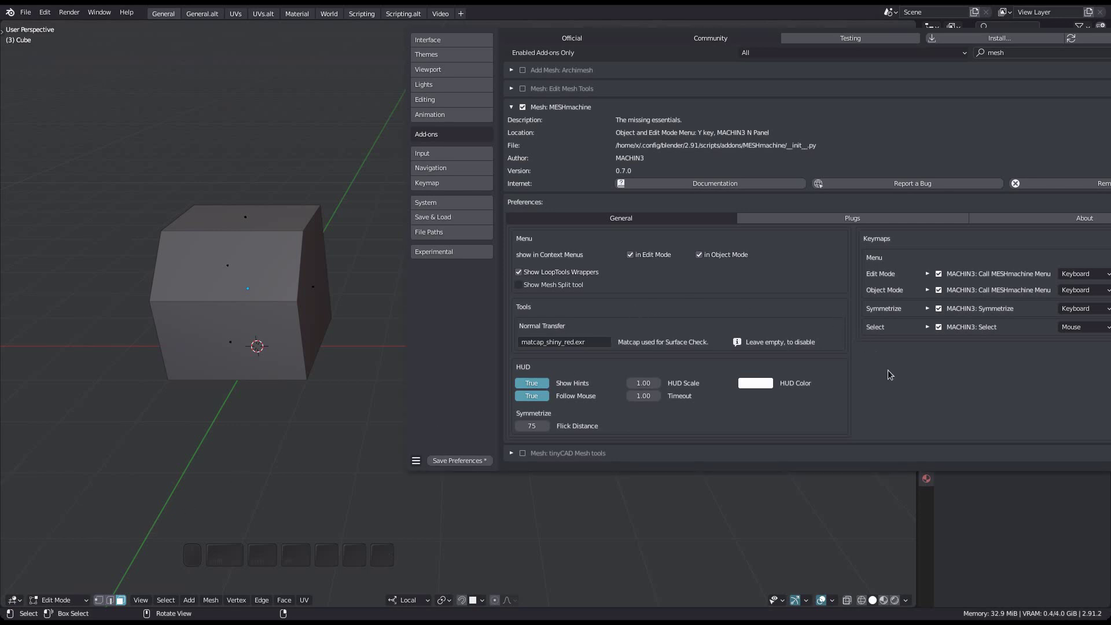
pyautogui.keyDown('super'); pyautogui.moveTo(932, 389); pyautogui.dragTo(709, 371); pyautogui.keyUp('super')
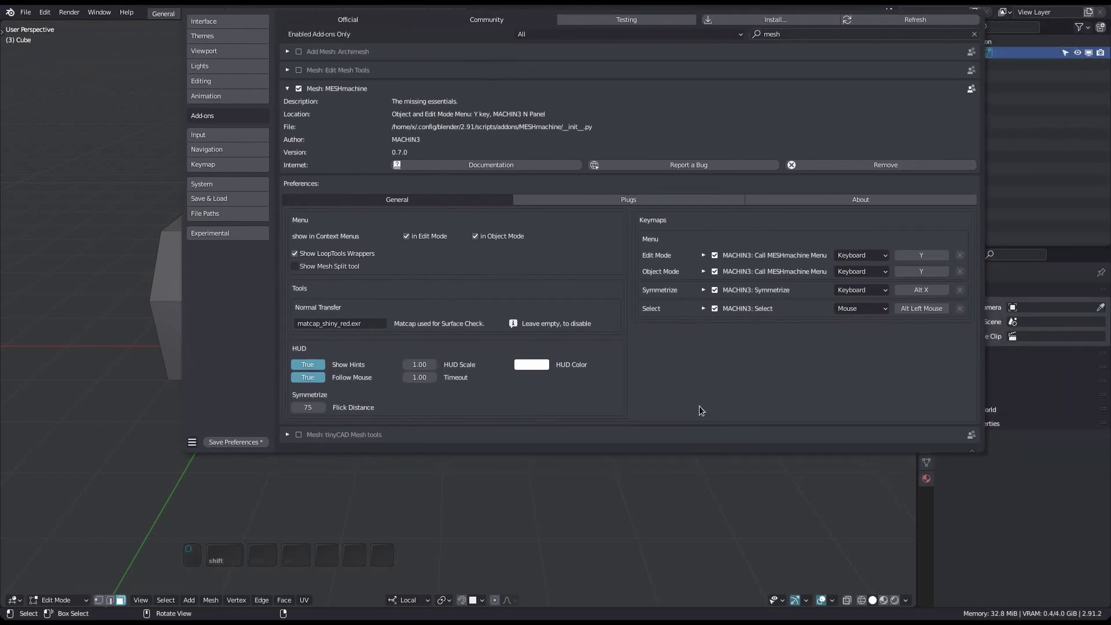
# Enable Show Mesh Split tool and check the Split entry in the MESHmachine menu.
pyautogui.keyDown('super'); pyautogui.moveTo(550, 394); pyautogui.dragTo(881, 379); pyautogui.keyUp('super')
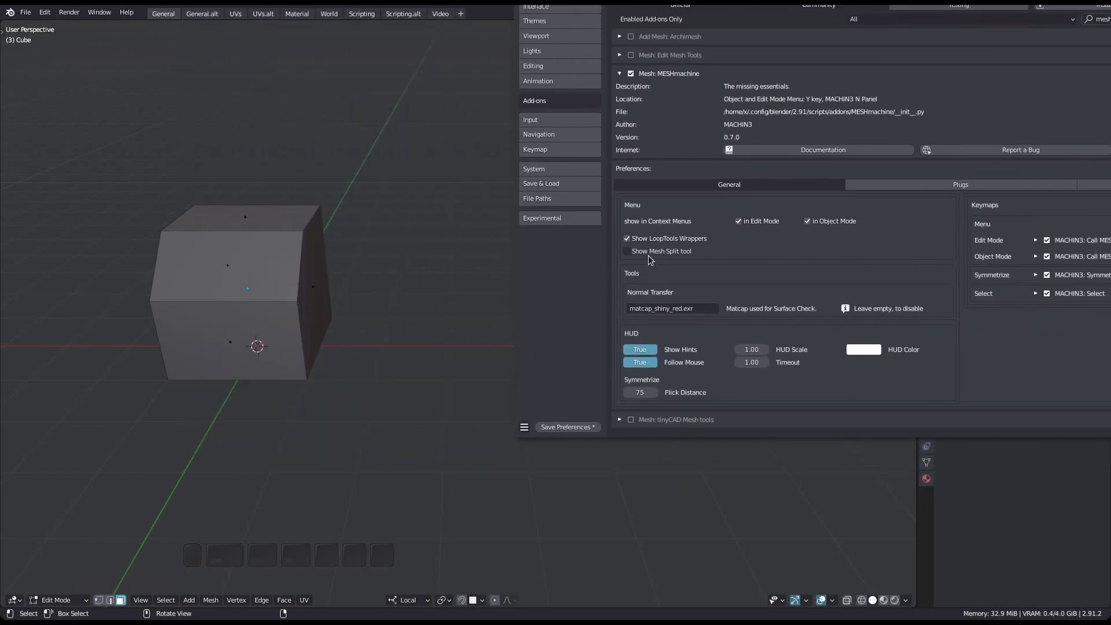
pyautogui.press('y')
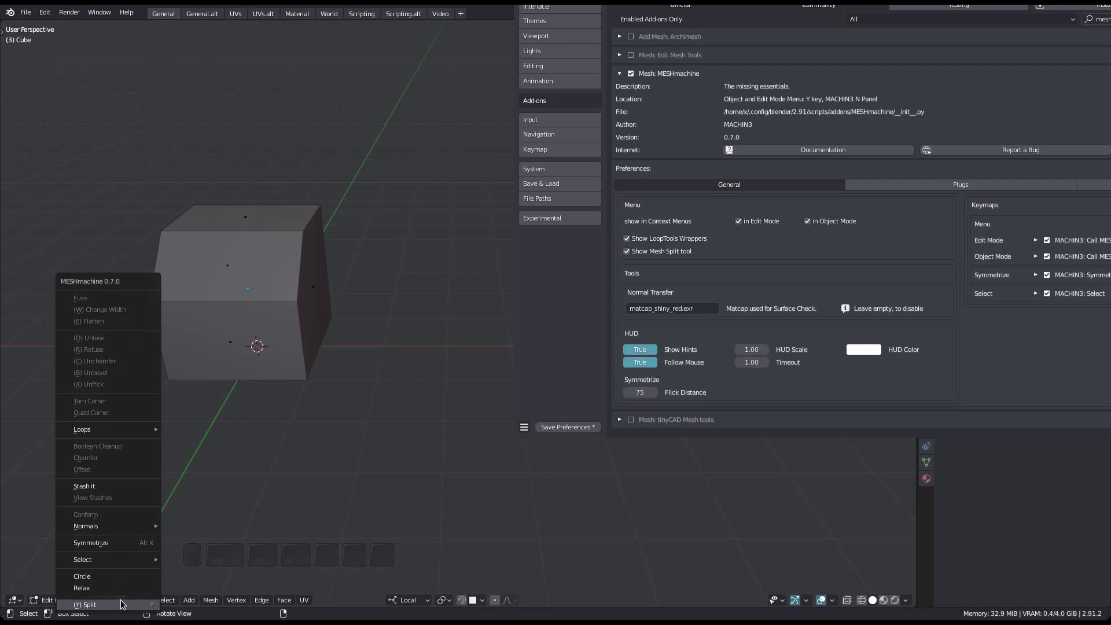
pyautogui.press('Escape')
# Split off the cube's upper front face with the MESHmachine Split tool and move it beside the cube.
pyautogui.click(264, 277)
pyautogui.keyDown('shift'); pyautogui.moveTo(253, 265); pyautogui.dragTo(433, 219, button='middle'); pyautogui.keyUp('shift')
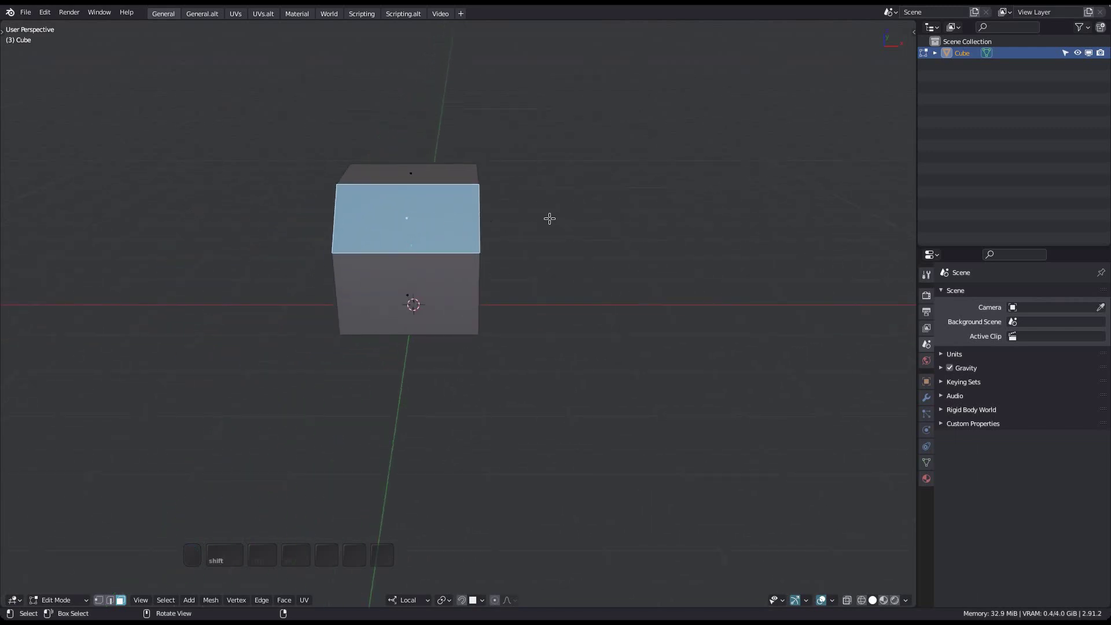
pyautogui.press('y')
pyautogui.press('y')
pyautogui.keyDown('shift'); pyautogui.moveTo(498, 248); pyautogui.dragTo(439, 301, button='middle'); pyautogui.keyUp('shift')
pyautogui.press('g')
pyautogui.click(270, 226)
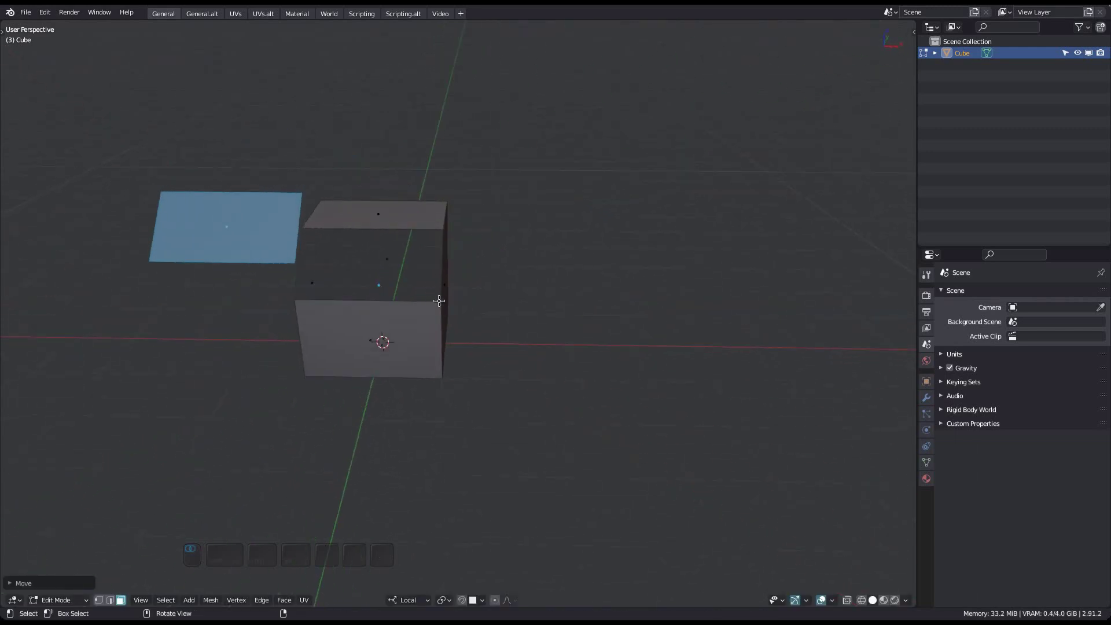
# Undo the face's move and split, and bring the MESHmachine preferences back beside the cube.
pyautogui.press('F1')
pyautogui.press('F1')
pyautogui.press('a')
pyautogui.hotkey('alt', 'Tab')
pyautogui.keyDown('super'); pyautogui.moveTo(871, 279); pyautogui.dragTo(531, 267); pyautogui.keyUp('super')
pyautogui.keyDown('super'); pyautogui.moveTo(705, 343); pyautogui.dragTo(923, 328); pyautogui.keyUp('super')
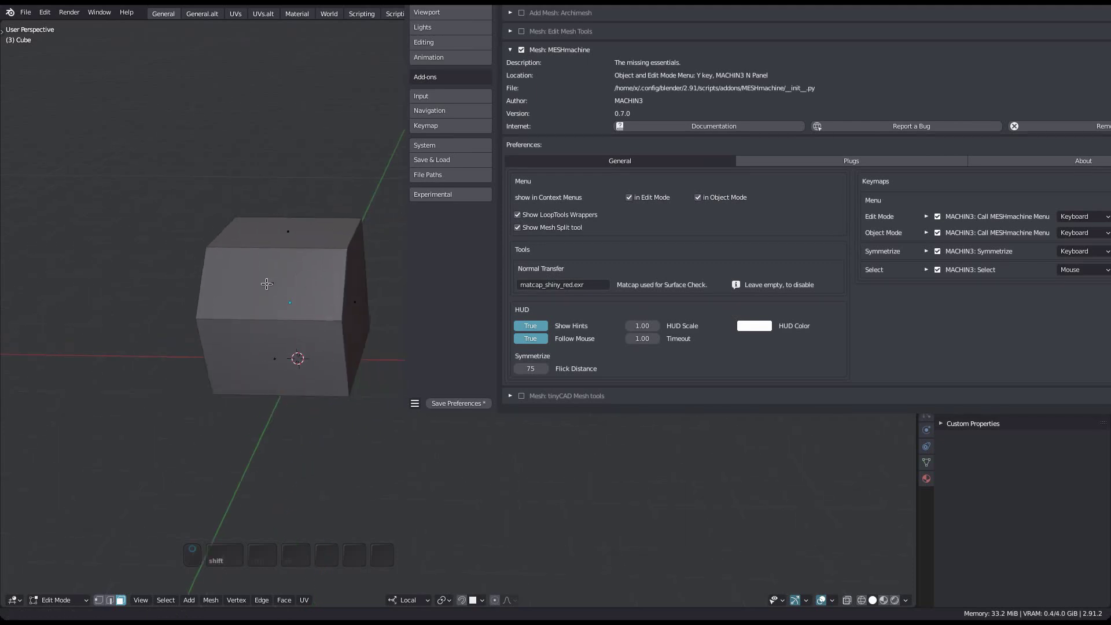
# Switch the cube to Object Mode and create a stash of it with MESHmachine.
pyautogui.keyDown('shift'); pyautogui.moveTo(267, 285); pyautogui.dragTo(241, 284, button='middle'); pyautogui.keyUp('shift')
pyautogui.scroll(1, 270, 306)
pyautogui.press('Tab')
pyautogui.click(269, 309)
pyautogui.press('y')
pyautogui.click(269, 309)
pyautogui.hotkey('alt', 'Tab')
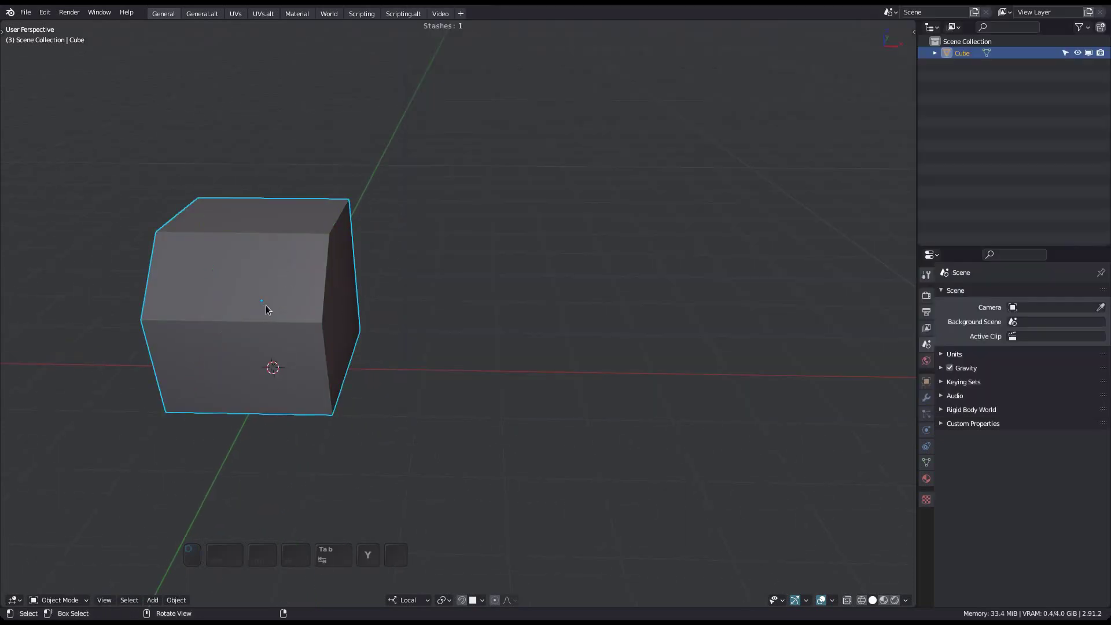
# Return the cube to Edit Mode and arrange it beside the MESHmachine preferences window.
pyautogui.press('Tab')
pyautogui.click(350, 311)
pyautogui.hotkey('alt', 'Tab')
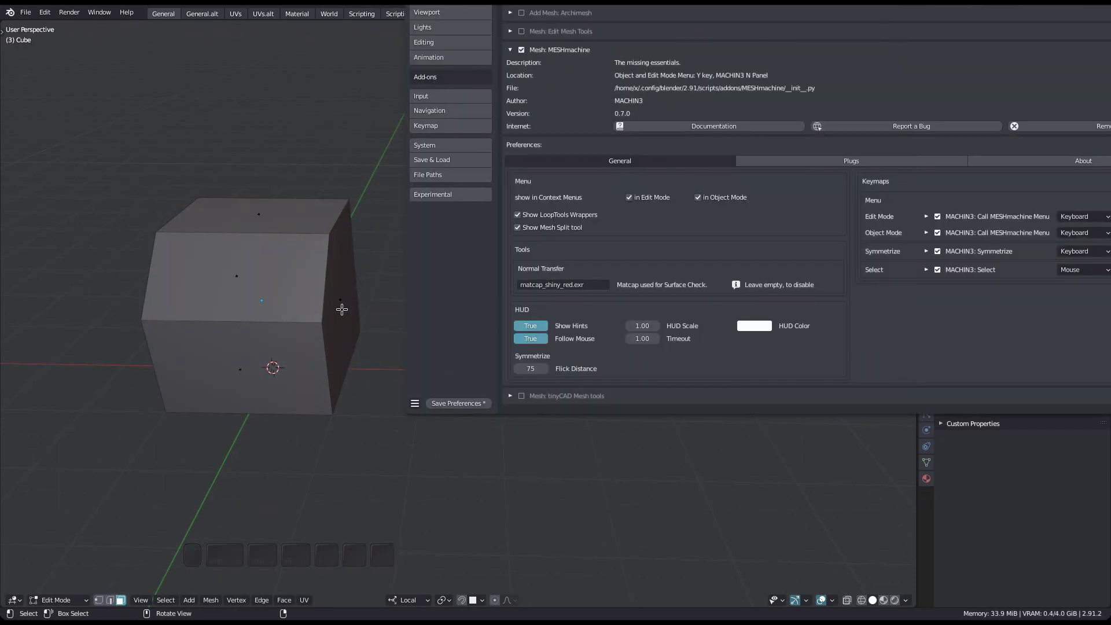
pyautogui.moveTo(342, 310)
pyautogui.mouseDown(button='middle')
pyautogui.moveTo(347, 295)
pyautogui.moveTo(345, 321)
pyautogui.mouseUp(button='middle')
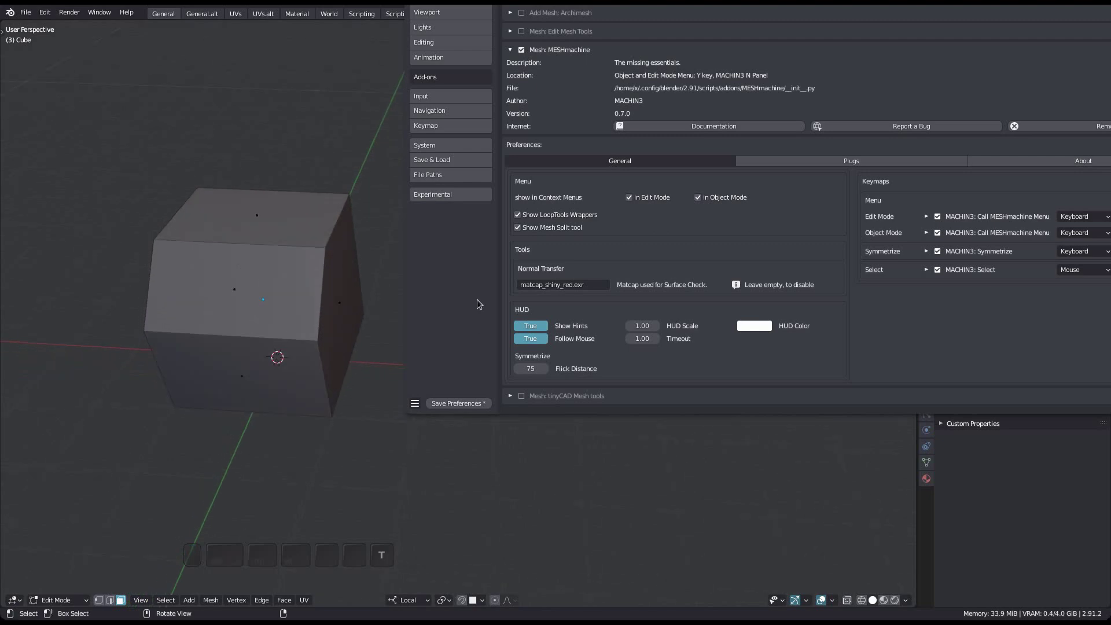
pyautogui.keyDown('super'); pyautogui.moveTo(477, 300); pyautogui.dragTo(496, 330); pyautogui.keyUp('super')
pyautogui.keyDown('shift'); pyautogui.moveTo(365, 311); pyautogui.dragTo(389, 280, button='middle'); pyautogui.keyUp('shift')
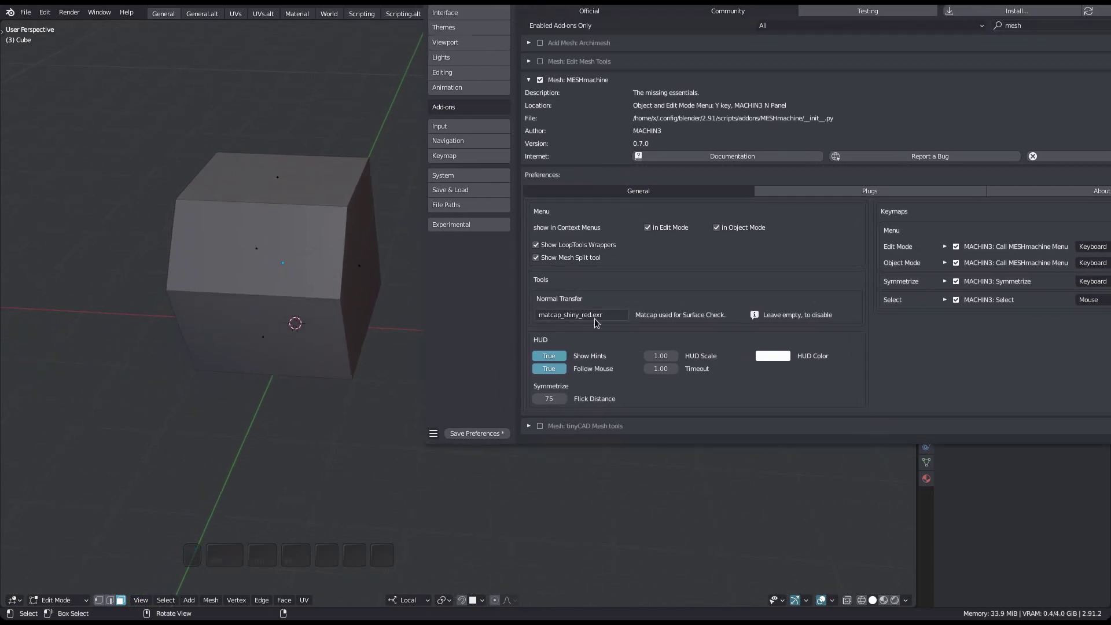
# Preview MESHmachine's Normal Transfer on the cube's upper front face with the matcap_shiny_red.exr matcap, and cancel it.
pyautogui.moveTo(272, 252); pyautogui.dragTo(258, 252, button='middle')
pyautogui.click(258, 252)
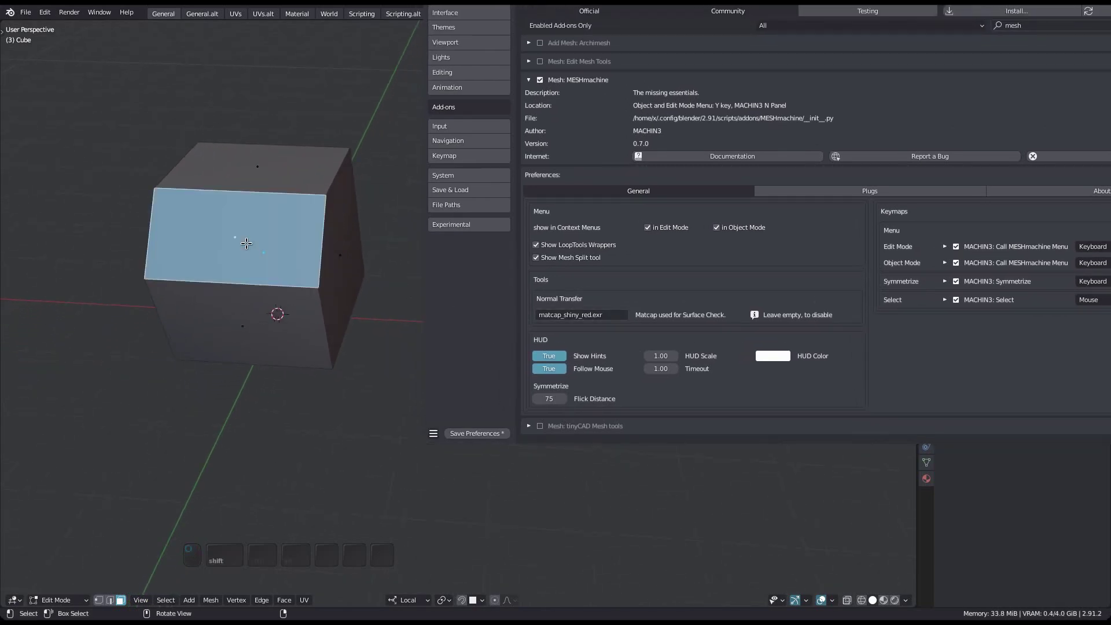
pyautogui.press('y')
pyautogui.moveTo(245, 482)
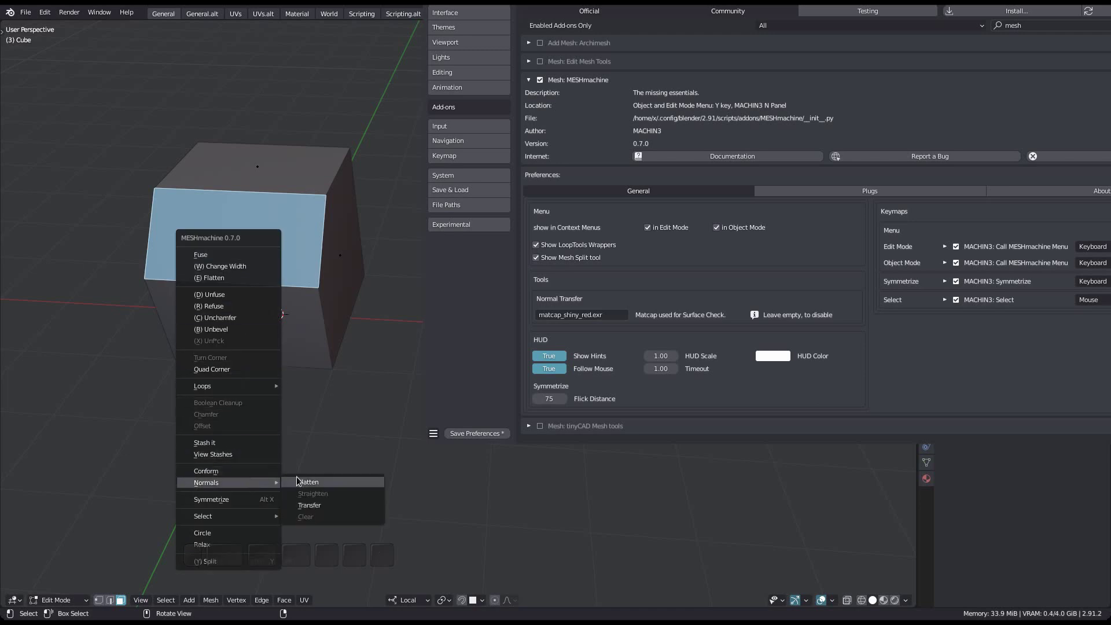
pyautogui.click(309, 505)
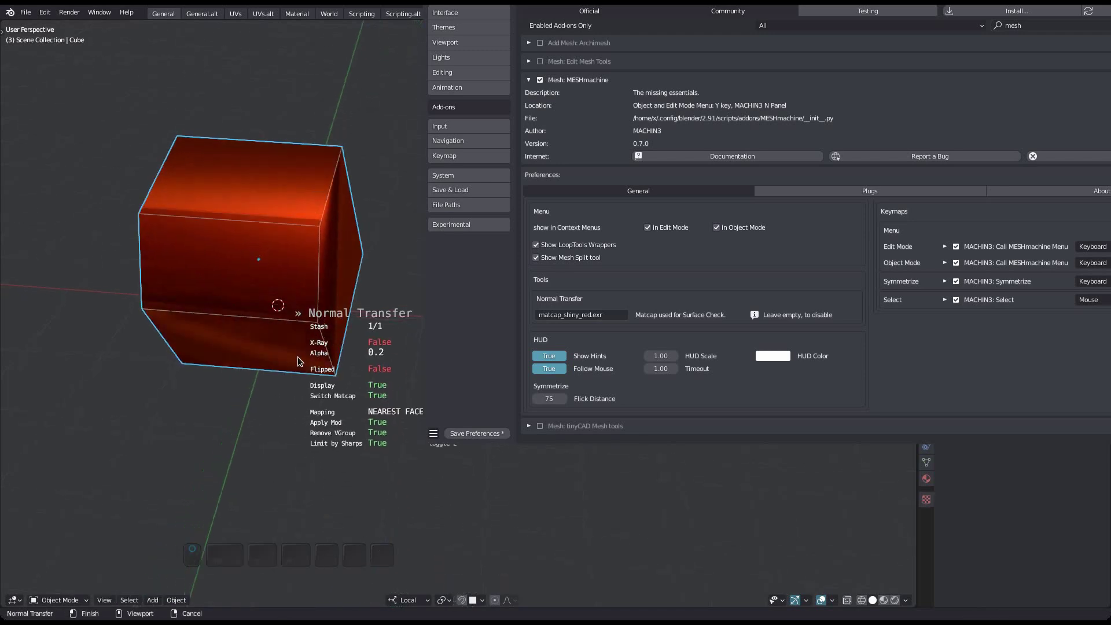
pyautogui.moveTo(236, 282); pyautogui.dragTo(275, 233, button='middle')
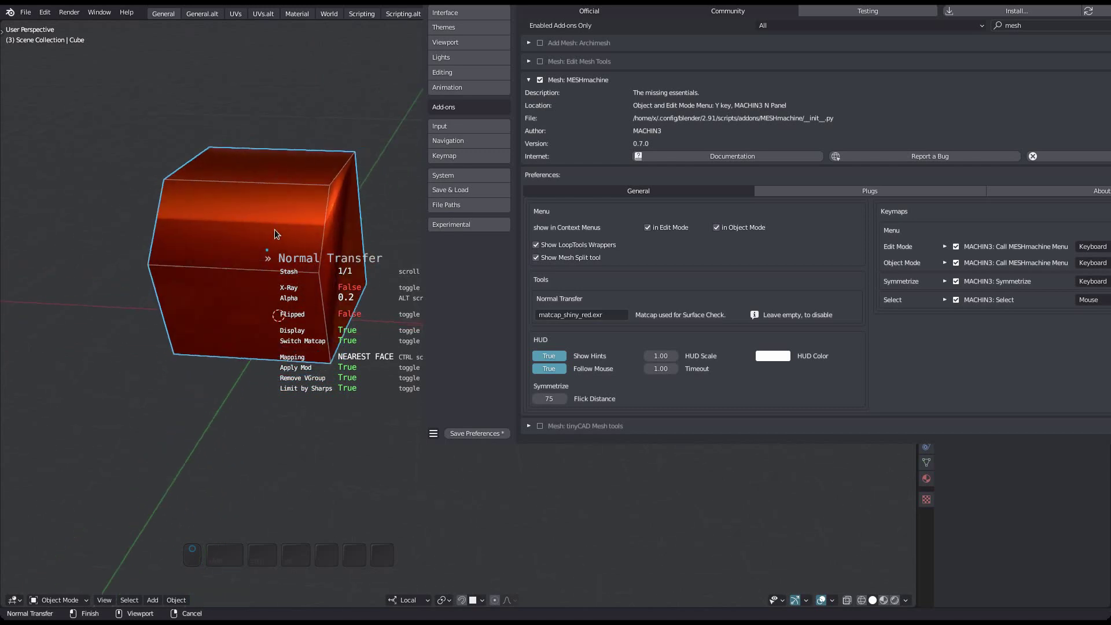
pyautogui.press('Escape')
pyautogui.moveTo(287, 315)
pyautogui.keyDown('shift'); pyautogui.mouseDown(button='middle')
pyautogui.moveTo(311, 295)
pyautogui.moveTo(303, 300)
pyautogui.mouseUp(button='middle'); pyautogui.keyUp('shift')
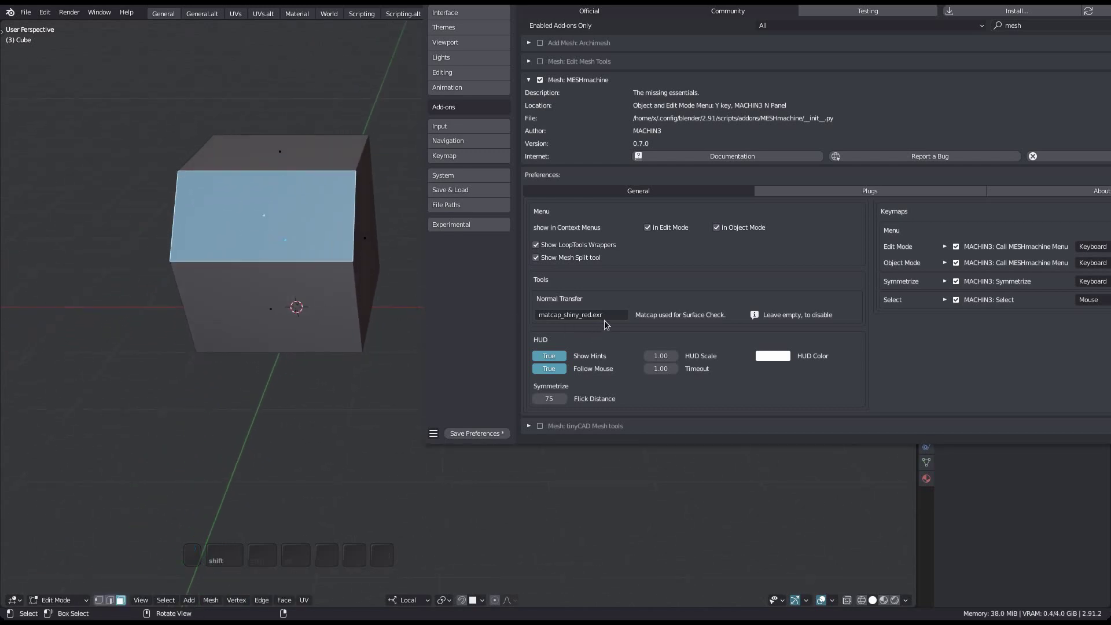
# Clear the Normal Transfer matcap name used for the surface check.
pyautogui.click(603, 317)
pyautogui.press('BackSpace')
pyautogui.press('Return')
# Preview Normal Transfer on the same face with no surface check matcap set, and cancel it.
pyautogui.moveTo(261, 261)
pyautogui.keyDown('shift'); pyautogui.mouseDown(button='middle')
pyautogui.moveTo(298, 258)
pyautogui.moveTo(264, 255)
pyautogui.mouseUp(button='middle'); pyautogui.keyUp('shift')
pyautogui.press('y')
pyautogui.moveTo(272, 263)
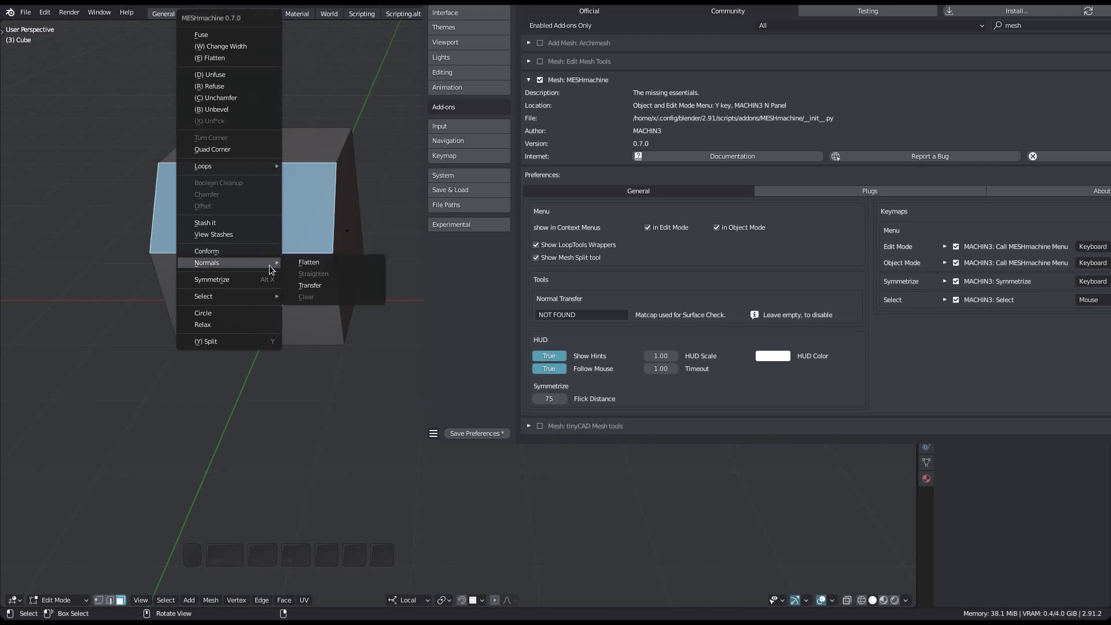
pyautogui.click(303, 289)
pyautogui.moveTo(286, 282)
pyautogui.mouseDown(button='middle')
pyautogui.moveTo(390, 240)
pyautogui.moveTo(274, 277)
pyautogui.mouseUp(button='middle')
pyautogui.press('Escape')
pyautogui.moveTo(327, 239); pyautogui.dragTo(304, 298, button='middle')
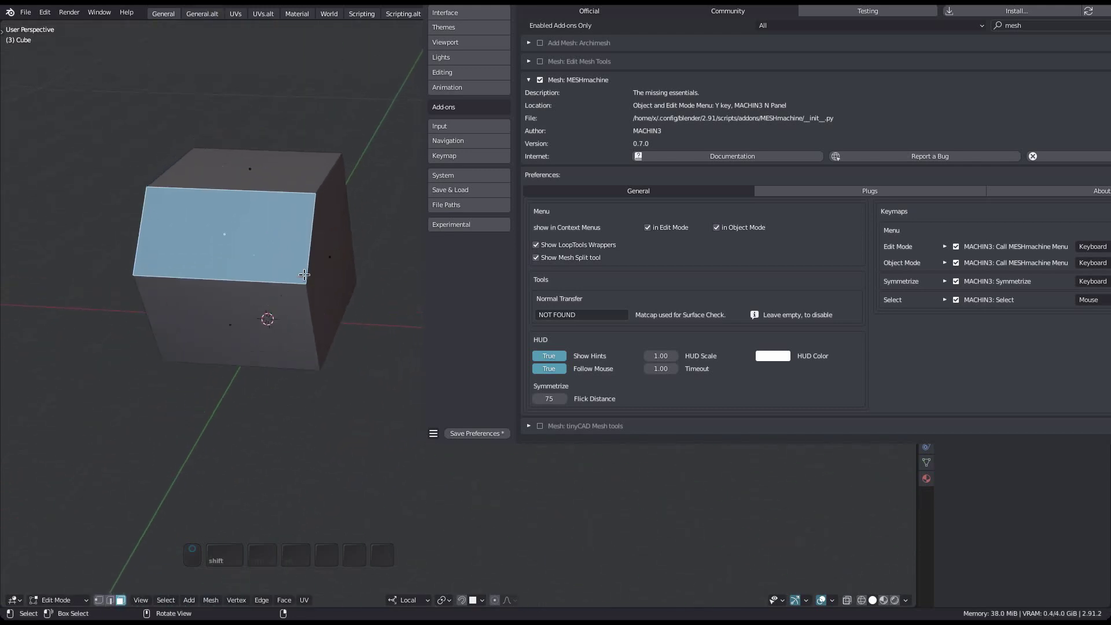
# Clear the face selection and look up the horizontal zebra matcap's file name among the viewport's MatCap lighting options.
pyautogui.hotkey('alt', 'a')
pyautogui.press('z')
pyautogui.press('Escape')
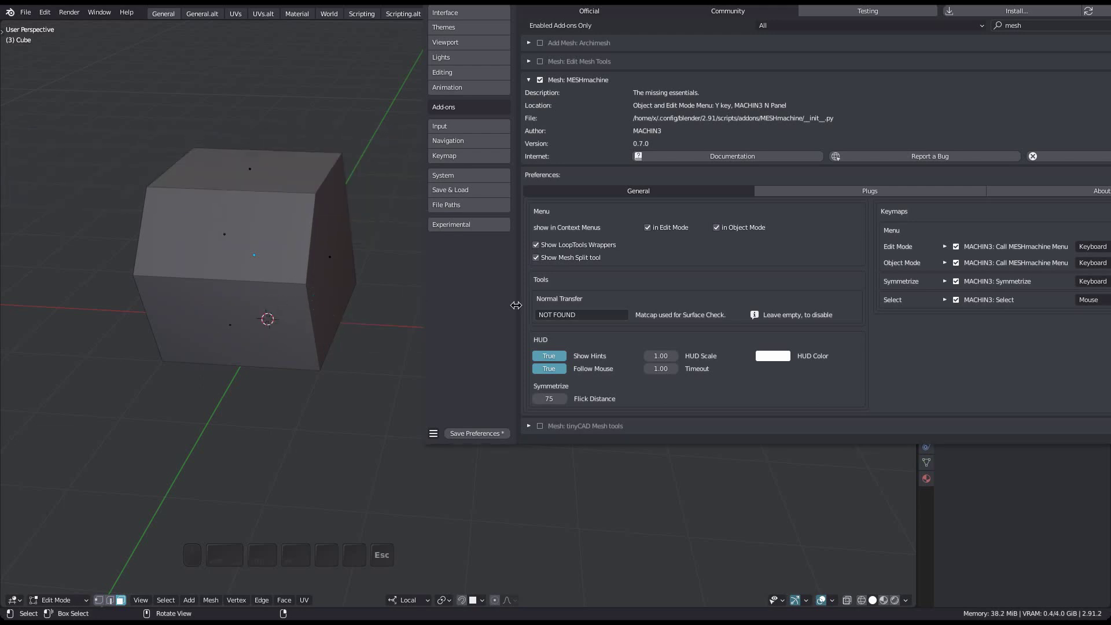
pyautogui.press('super+q')
pyautogui.press('pageup')
pyautogui.click(678, 174)
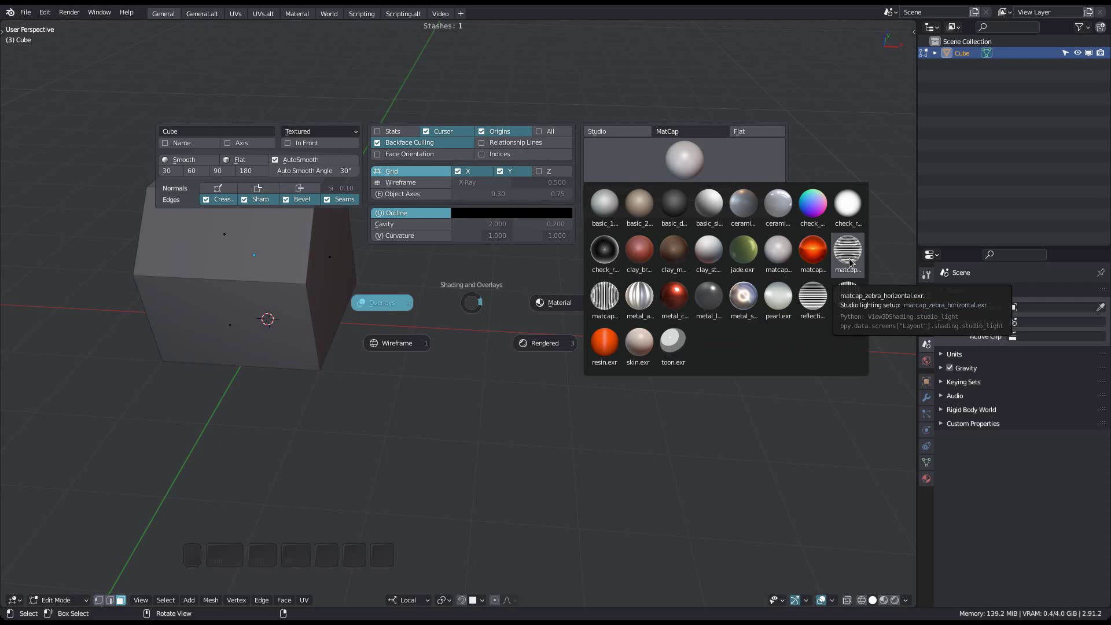
pyautogui.press('Escape')
pyautogui.hotkey('alt', 'Tab')
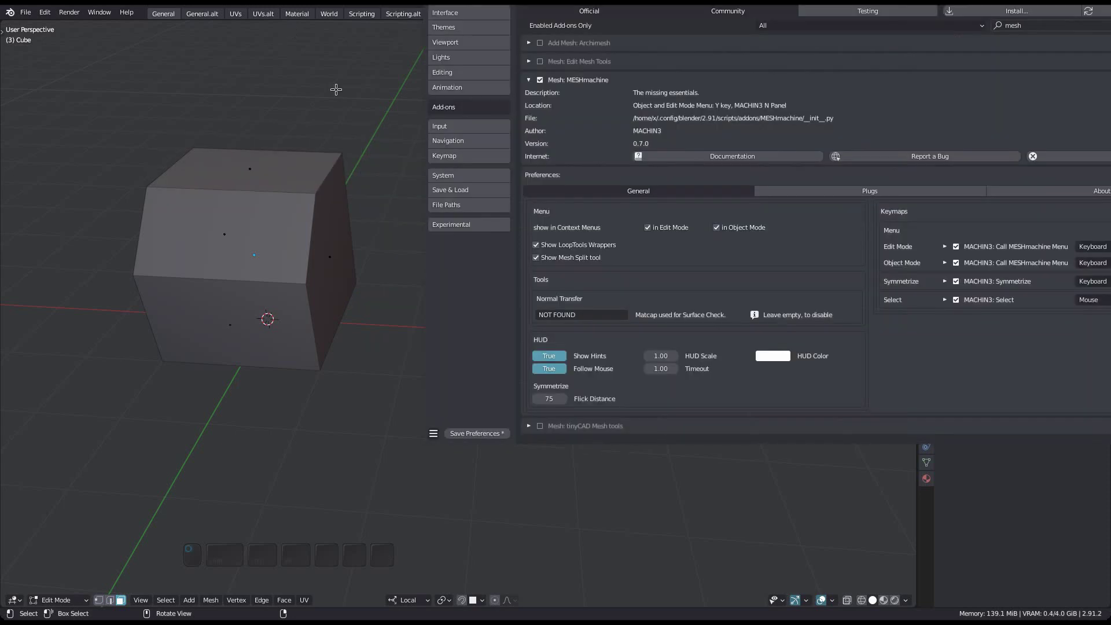
# Set the Normal Transfer surface check matcap to matcap_zebra_horizontal.exr and run Normal Transfer on the cube's upper front face.
pyautogui.click(585, 316)
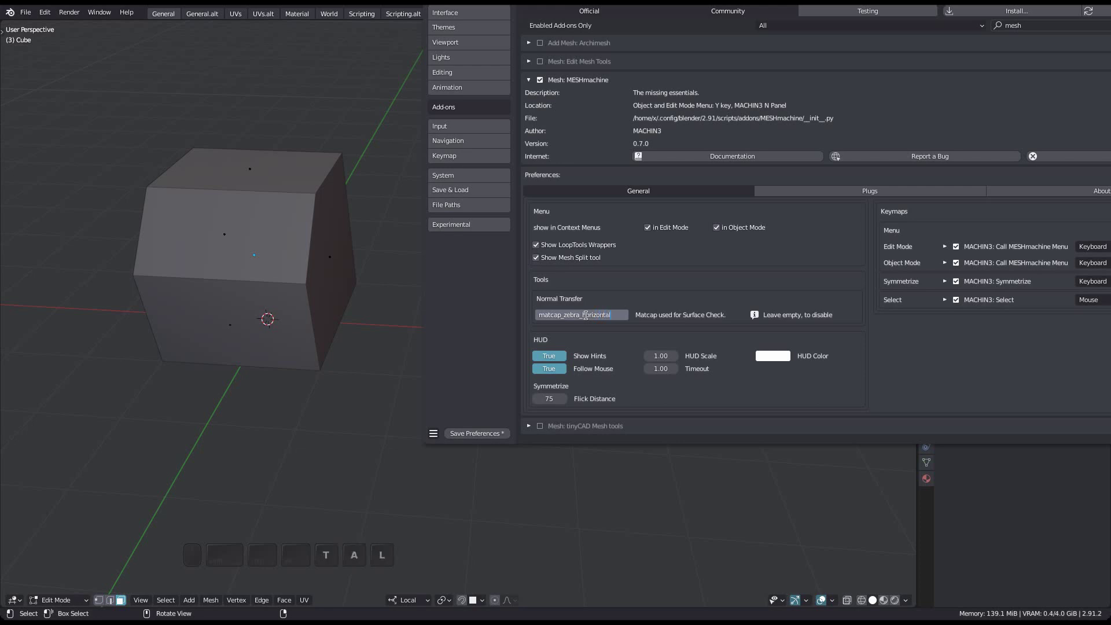
pyautogui.press('Return')
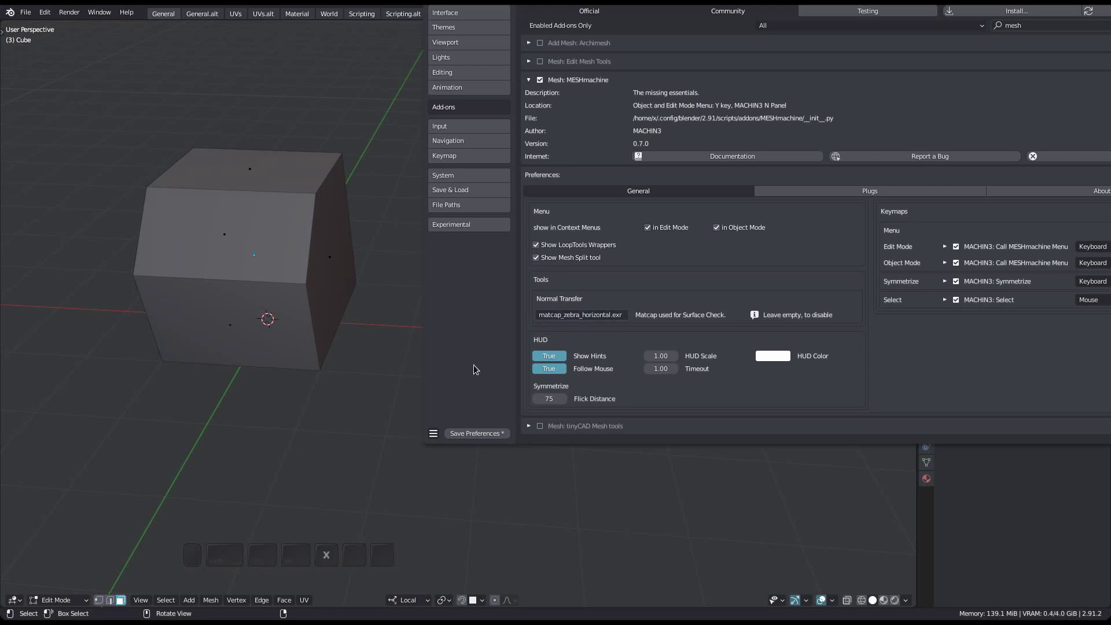
pyautogui.moveTo(398, 359)
pyautogui.keyDown('shift'); pyautogui.mouseDown(button='middle')
pyautogui.moveTo(437, 364)
pyautogui.moveTo(398, 369)
pyautogui.mouseUp(button='middle'); pyautogui.keyUp('shift')
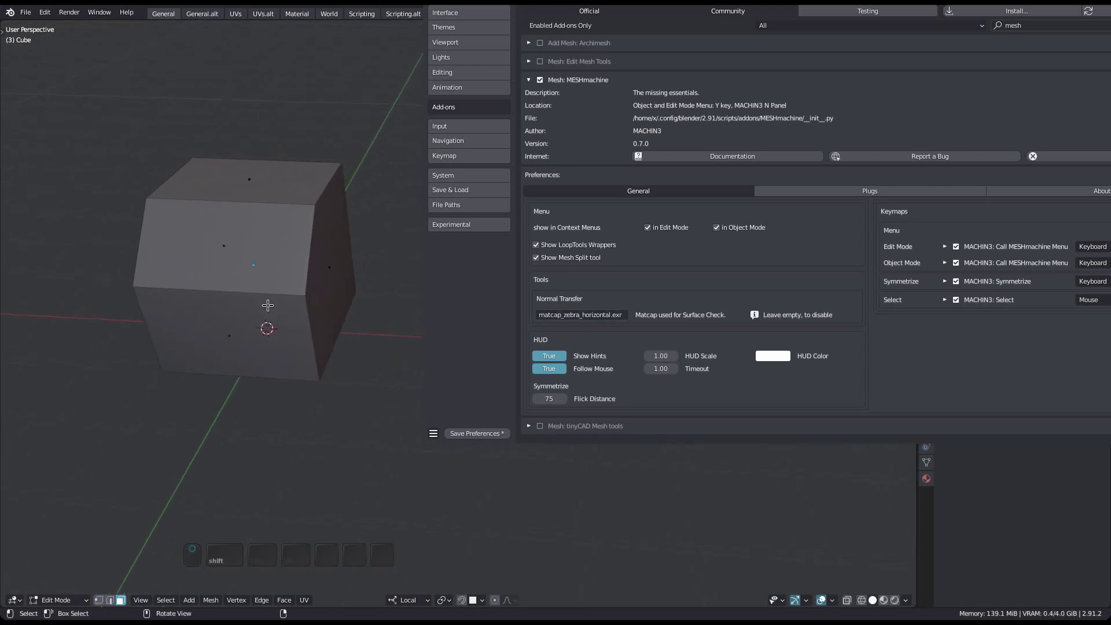
pyautogui.click(230, 269)
pyautogui.press('y')
pyautogui.moveTo(249, 284)
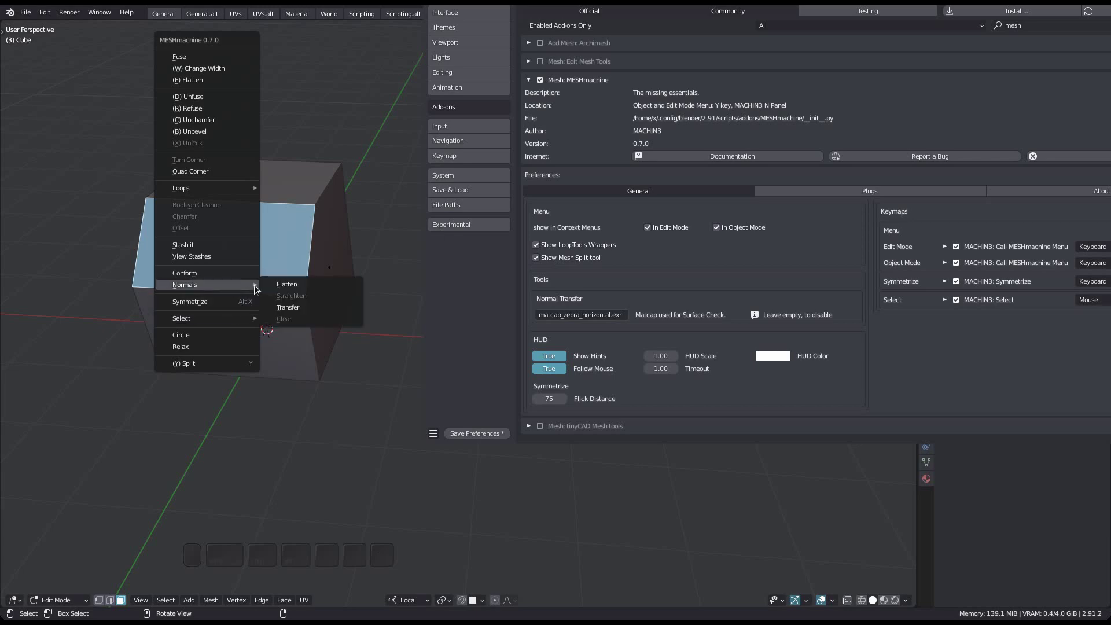
pyautogui.click(293, 312)
pyautogui.moveTo(280, 311); pyautogui.dragTo(322, 333, button='middle')
pyautogui.click(275, 299)
# Switch to Object Mode and clear the cube's custom normals.
pyautogui.press('Tab')
pyautogui.press('pageup')
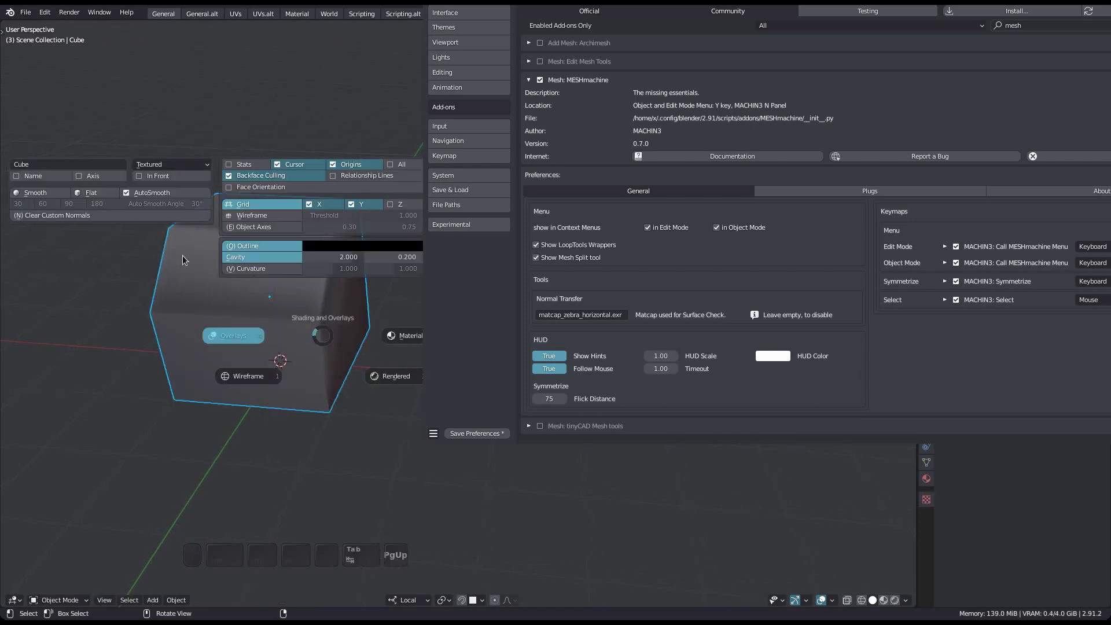
pyautogui.click(150, 218)
pyautogui.keyDown('shift'); pyautogui.moveTo(351, 333); pyautogui.dragTo(339, 314, button='middle'); pyautogui.keyUp('shift')
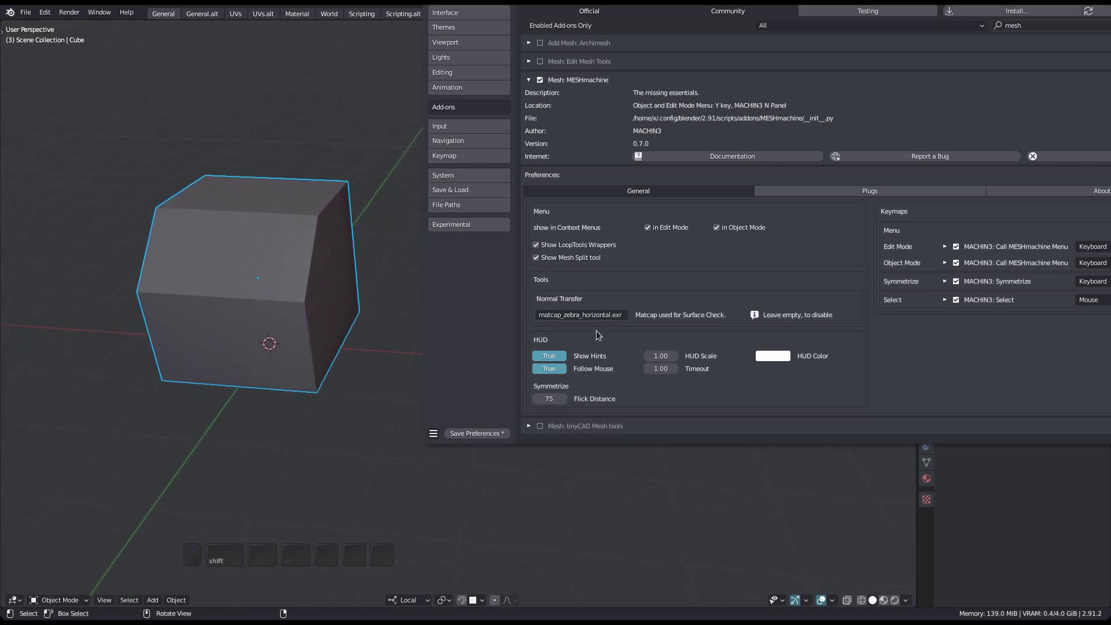
# Set the Normal Transfer surface check matcap to matcap_shiny_red.exr.
pyautogui.click(583, 316)
pyautogui.write('matcap_shiny_red.exr')
pyautogui.press('Return')
# Arrange the preferences window beside the cube and select the cube's upper front face in Edit Mode.
pyautogui.keyDown('super'); pyautogui.moveTo(759, 407); pyautogui.dragTo(543, 400); pyautogui.keyUp('super')
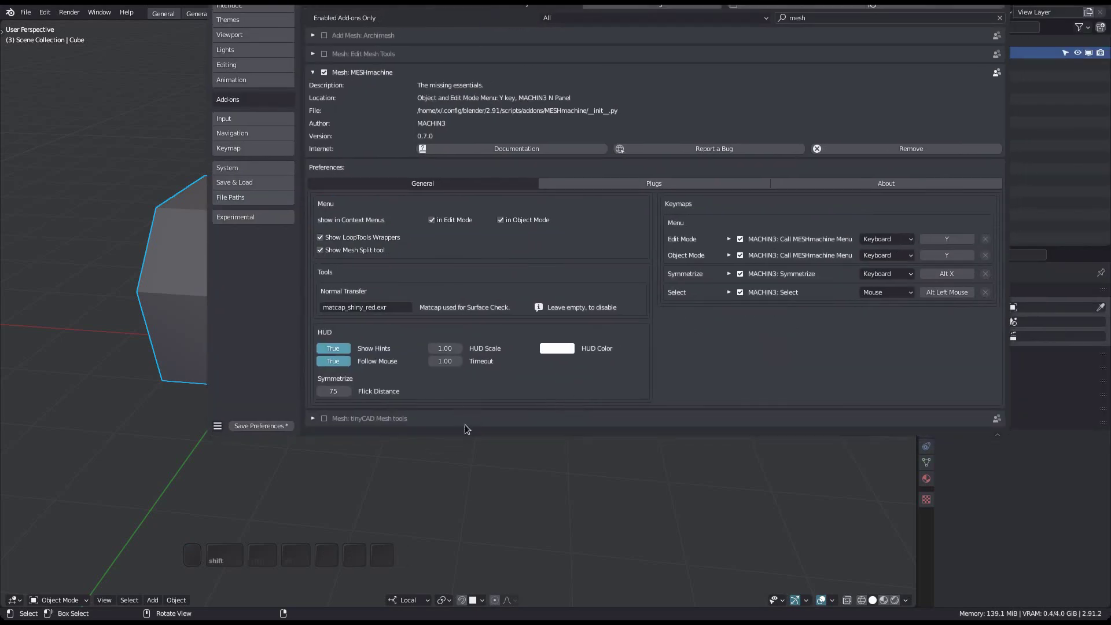
pyautogui.keyDown('super'); pyautogui.moveTo(609, 435); pyautogui.dragTo(609, 470, button='right'); pyautogui.keyUp('super')
pyautogui.keyDown('super'); pyautogui.moveTo(476, 422); pyautogui.dragTo(818, 386); pyautogui.keyUp('super')
pyautogui.keyDown('shift'); pyautogui.moveTo(253, 349); pyautogui.dragTo(239, 357, button='middle'); pyautogui.keyUp('shift')
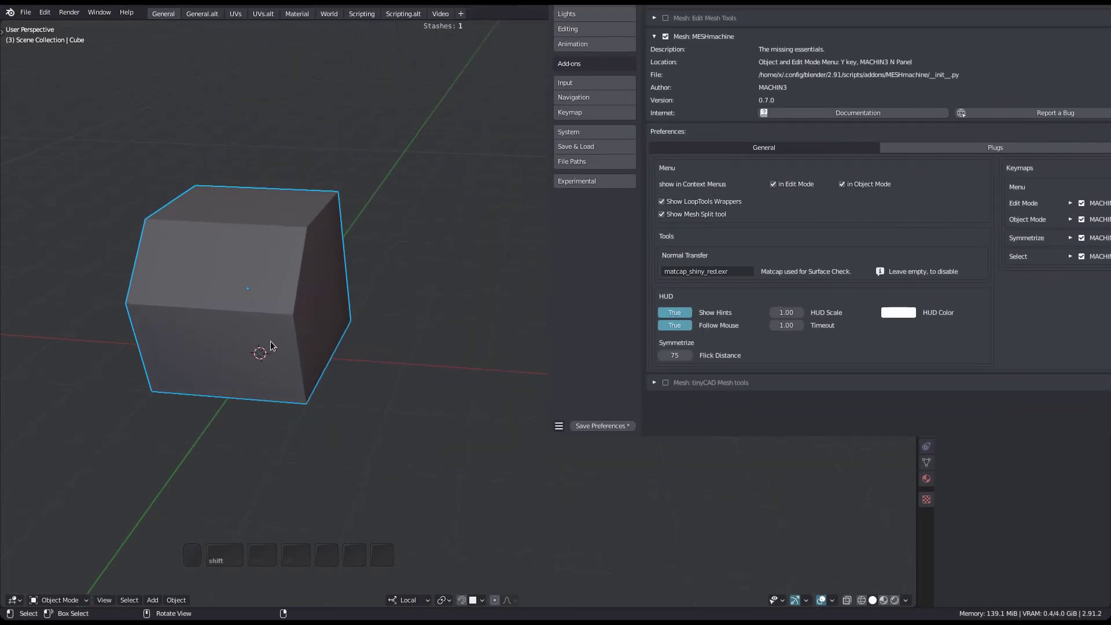
pyautogui.press('Tab')
pyautogui.click(263, 287)
pyautogui.moveTo(294, 311)
pyautogui.keyDown('shift'); pyautogui.mouseDown(button='middle')
pyautogui.moveTo(280, 282)
pyautogui.moveTo(280, 309)
pyautogui.mouseUp(button='middle'); pyautogui.keyUp('shift')
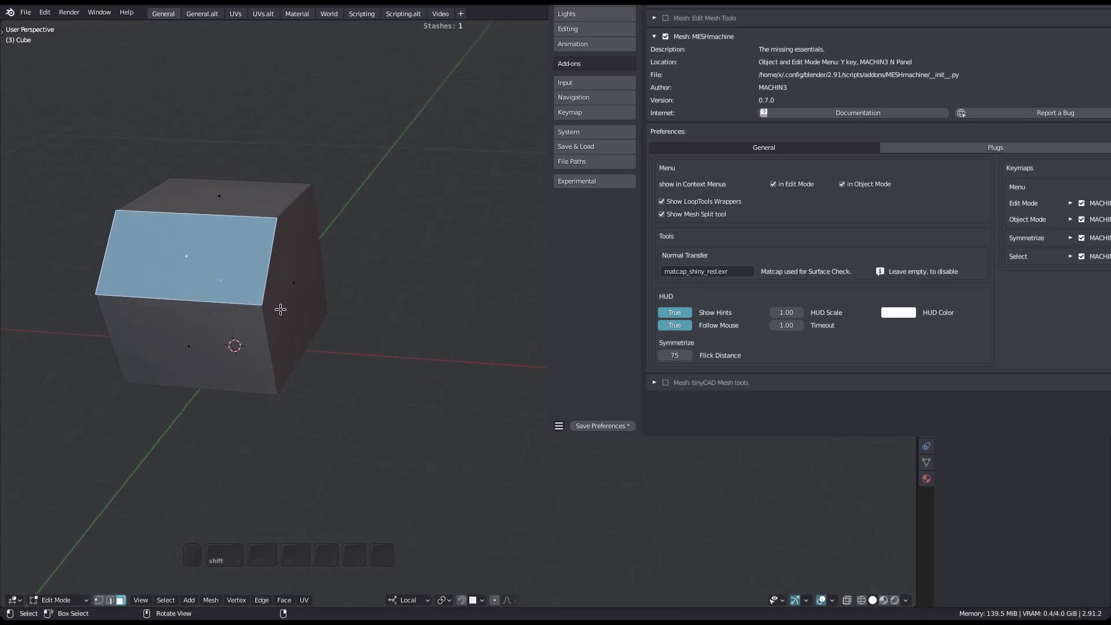
# Preview a MESHmachine Normals operation on the selected face and cancel it.
pyautogui.press('y')
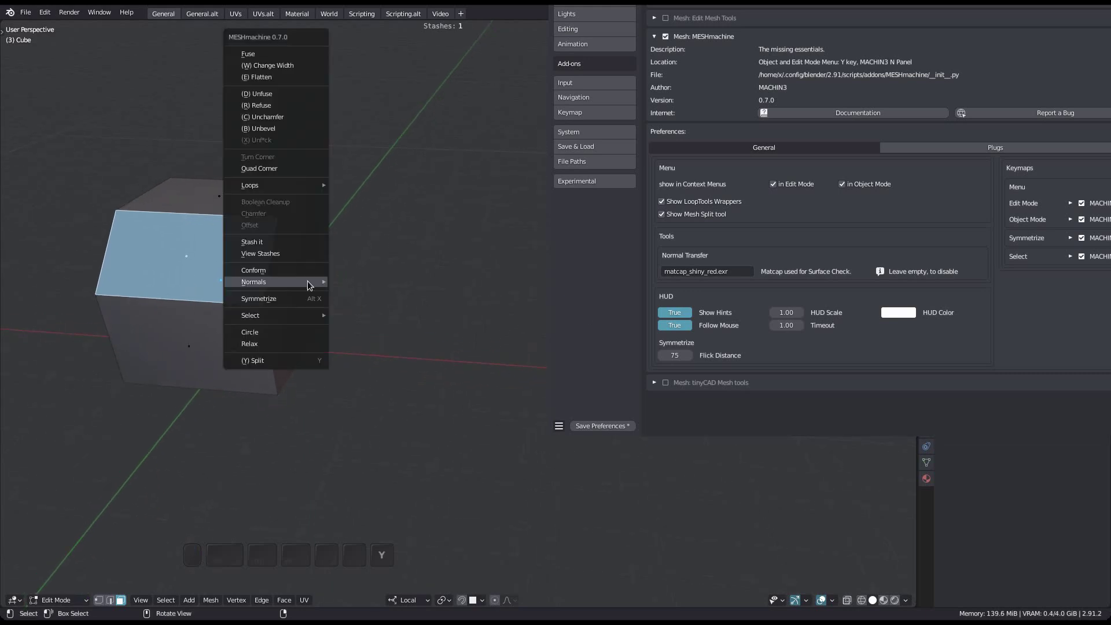
pyautogui.click(307, 280)
pyautogui.moveTo(312, 287); pyautogui.dragTo(255, 286, button='middle')
pyautogui.rightClick(255, 286)
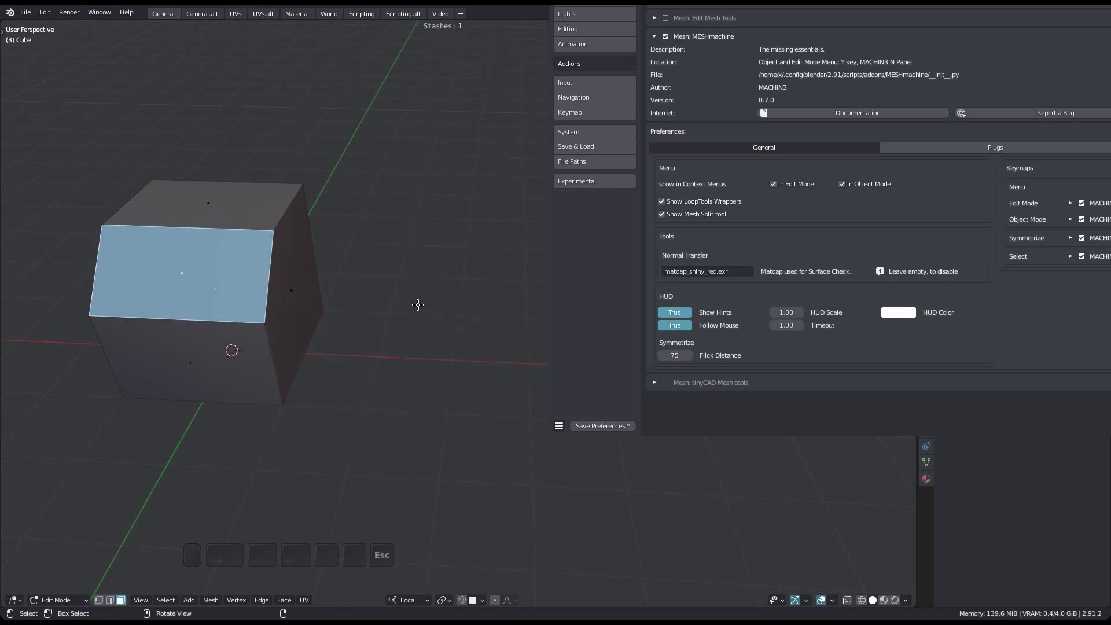
# Turn off the HUD's Show Hints option, preview Fuse on the selected face, and cancel it.
pyautogui.click(674, 313)
pyautogui.press('y')
pyautogui.press('f')
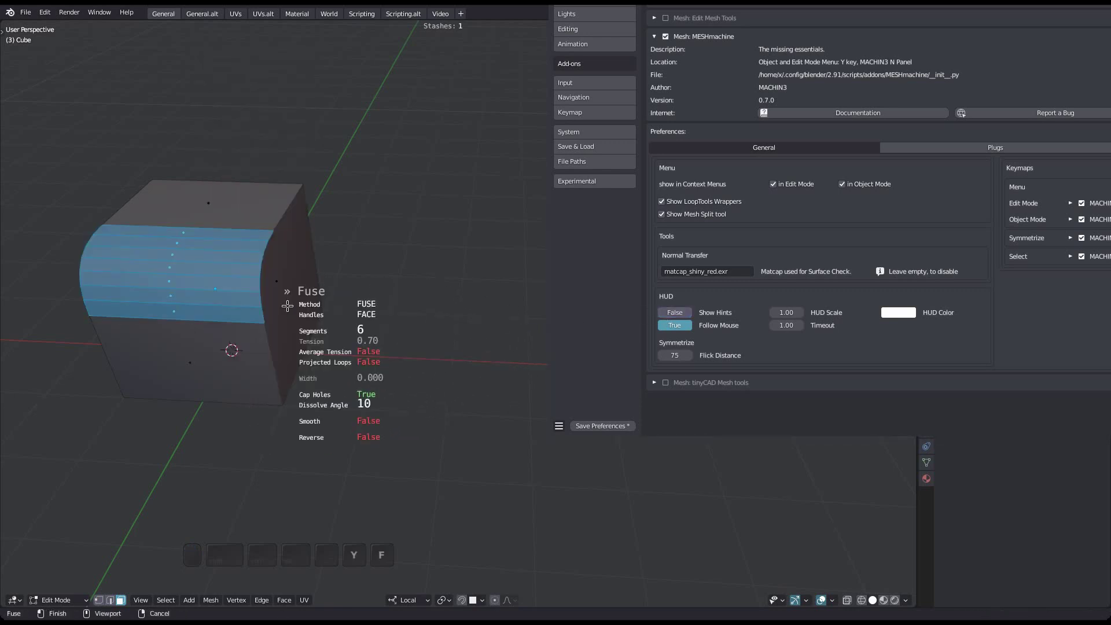
pyautogui.press('Escape')
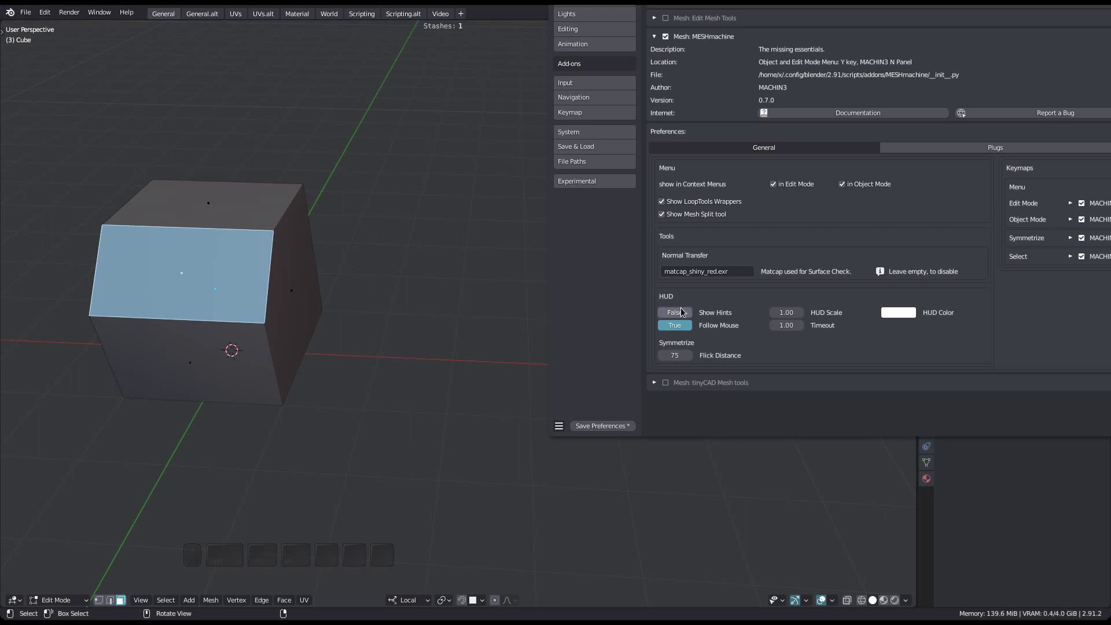
# Turn Show Hints back on and set the HUD Scale to 2.
pyautogui.click(778, 318)
pyautogui.write('2')
pyautogui.press('Return')
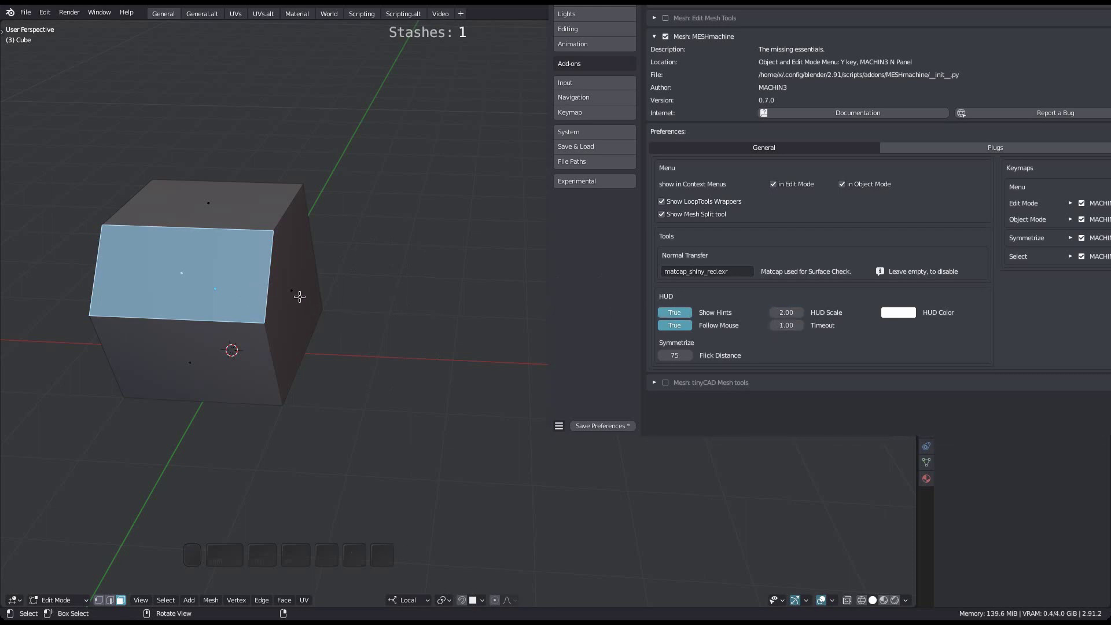
# Preview Fuse on the selected face with the enlarged HUD and cancel it.
pyautogui.press('y')
pyautogui.moveTo(301, 299)
pyautogui.press('f')
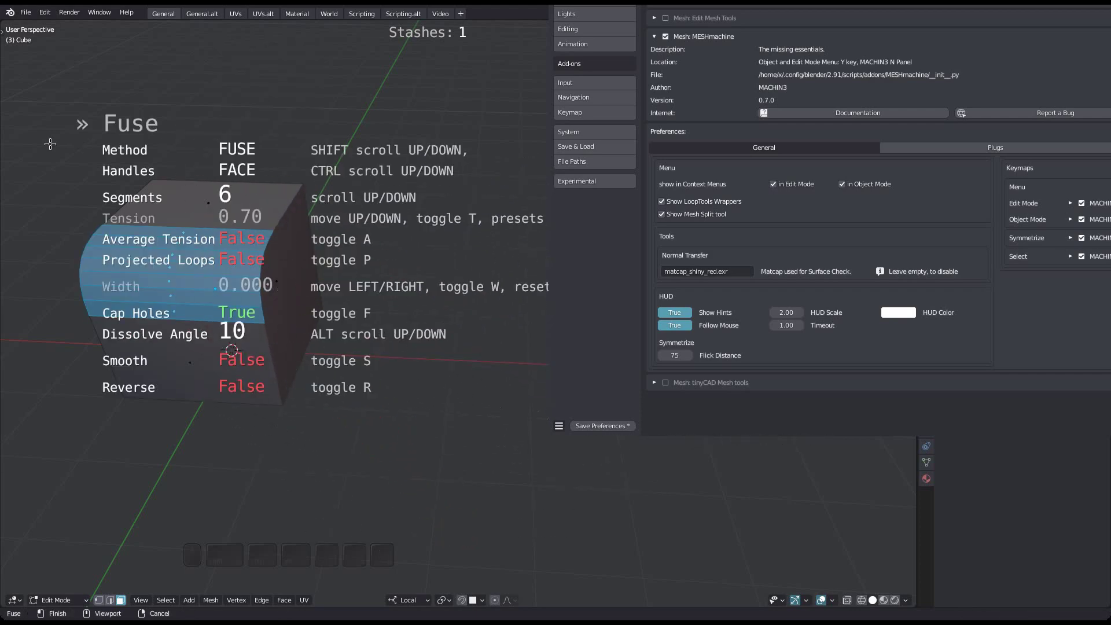
pyautogui.press('Escape')
# Set the Resolution Scale in the Interface preferences to 0.5 and move the window clear of the cube.
pyautogui.keyDown('super'); pyautogui.moveTo(741, 192); pyautogui.dragTo(723, 286); pyautogui.keyUp('super')
pyautogui.click(574, 62)
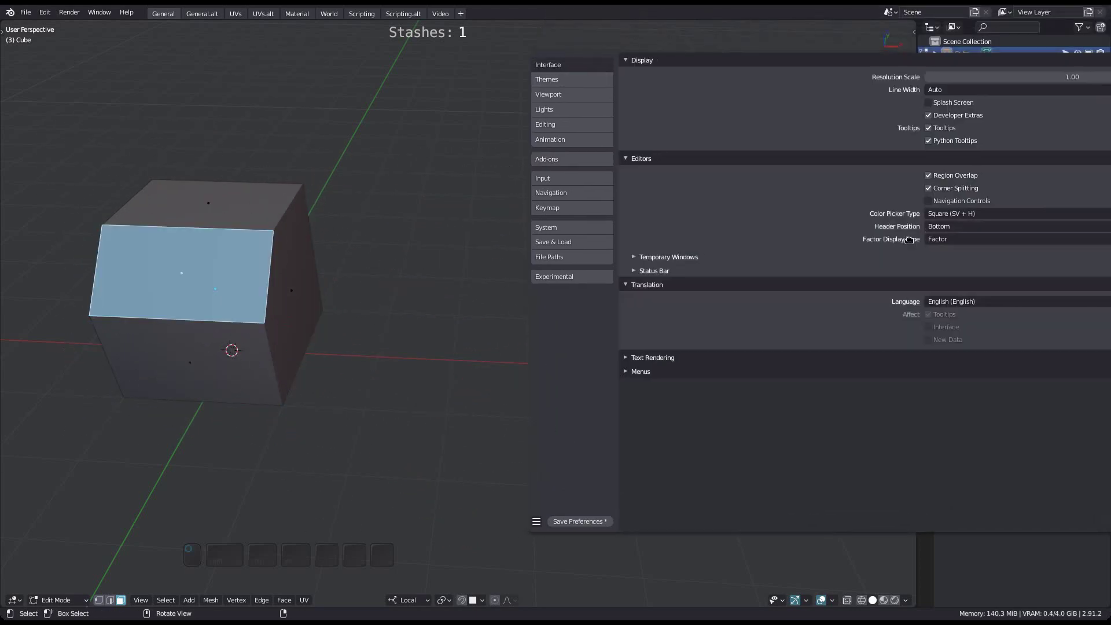
pyautogui.keyDown('alt'); pyautogui.moveTo(1071, 111); pyautogui.dragTo(833, 156); pyautogui.keyUp('alt')
pyautogui.click(859, 121)
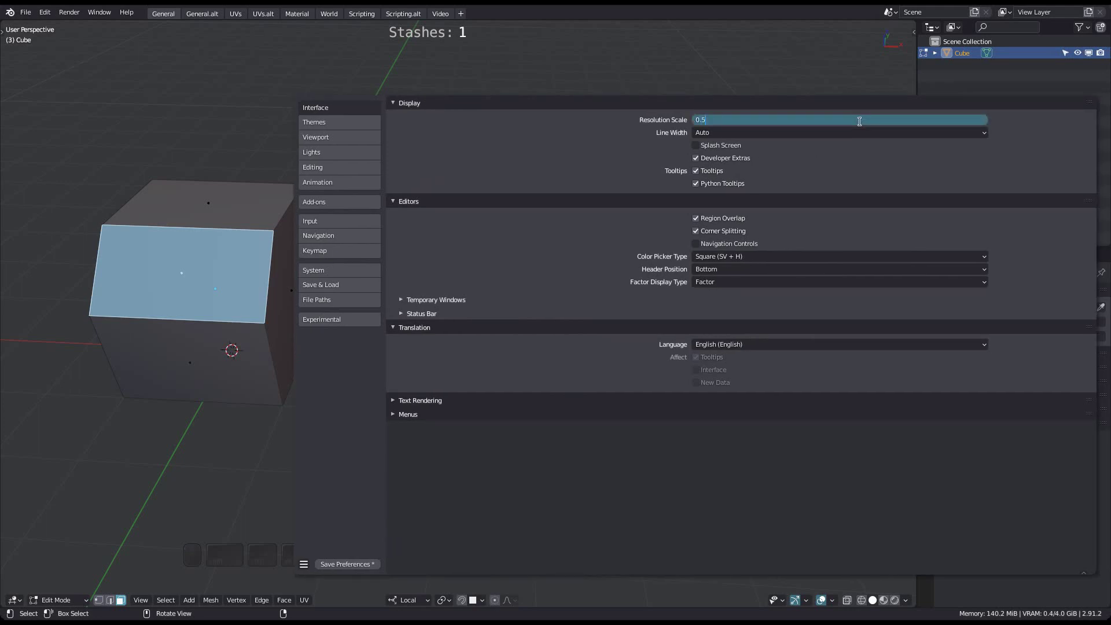
pyautogui.press('Return')
pyautogui.keyDown('alt'); pyautogui.moveTo(478, 431); pyautogui.dragTo(850, 392); pyautogui.keyUp('alt')
# Preview Fuse on the selected face at the reduced interface resolution scale and cancel it.
pyautogui.press('y')
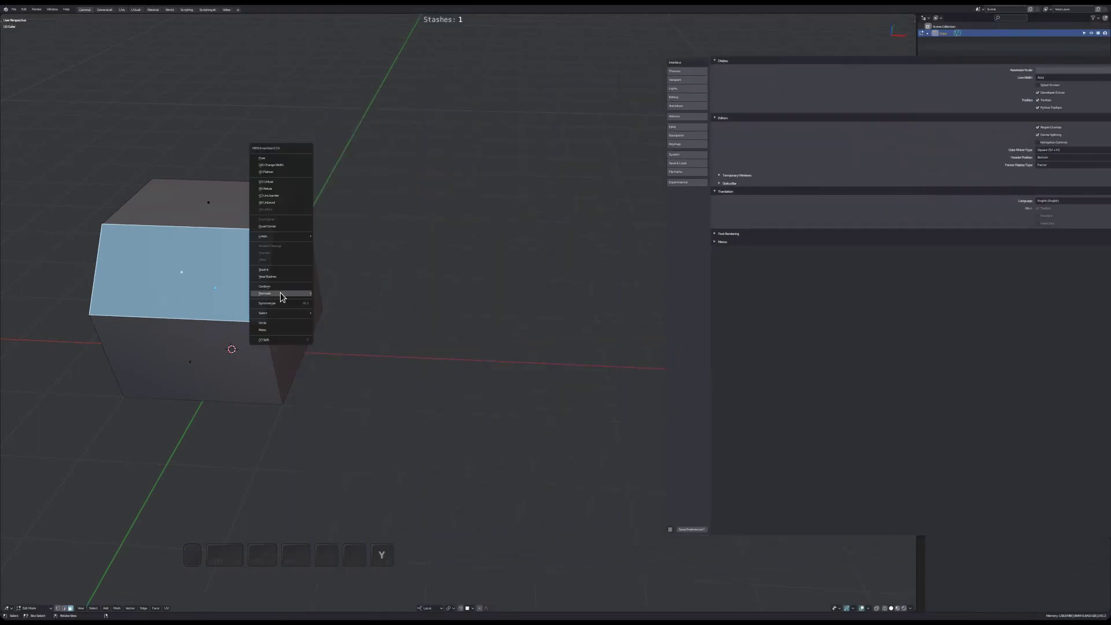
pyautogui.press('f')
pyautogui.press('Escape')
# Set the interface Resolution Scale to 1.
pyautogui.keyDown('super'); pyautogui.moveTo(1102, 129); pyautogui.dragTo(836, 183); pyautogui.keyUp('super')
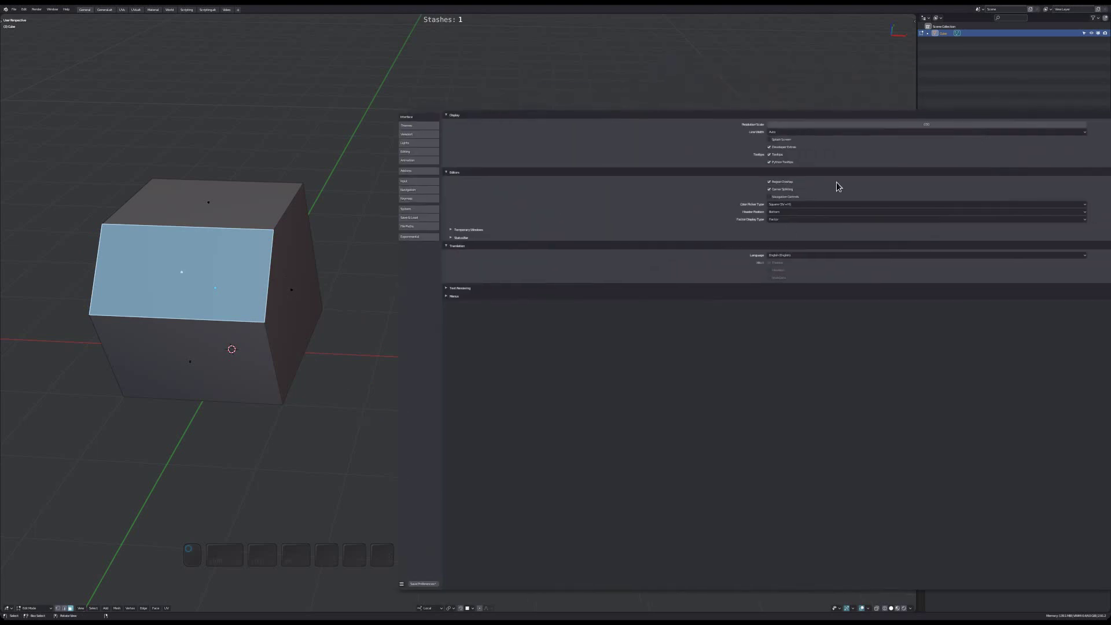
pyautogui.click(895, 125)
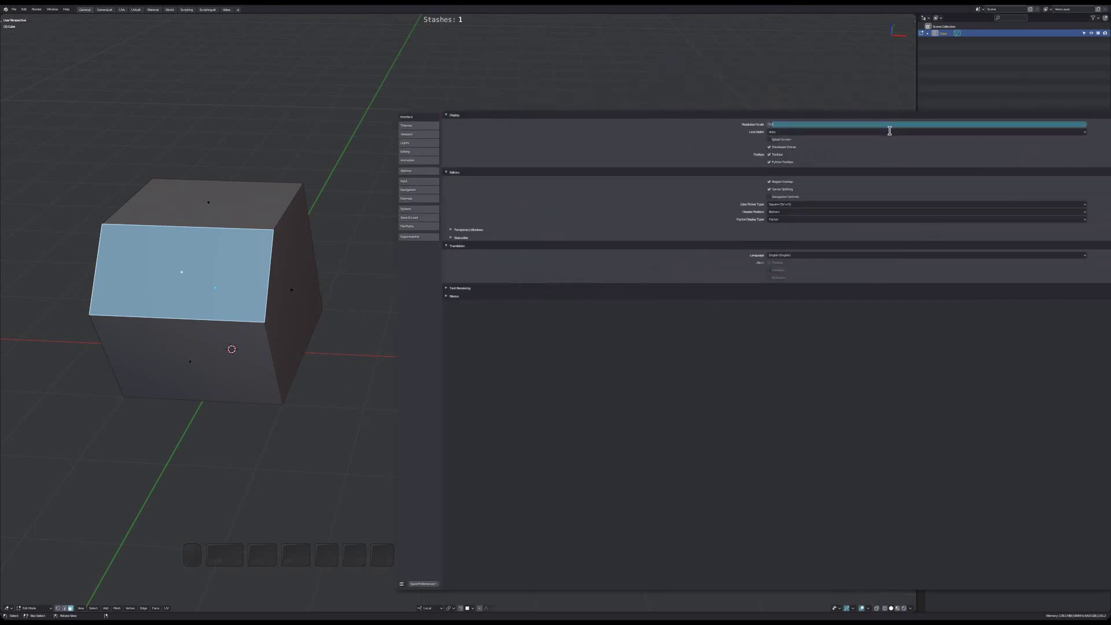
pyautogui.write('1')
pyautogui.press('Return')
# Return to MESHmachine's add-on preferences and set the HUD Scale to 1.
pyautogui.click(437, 219)
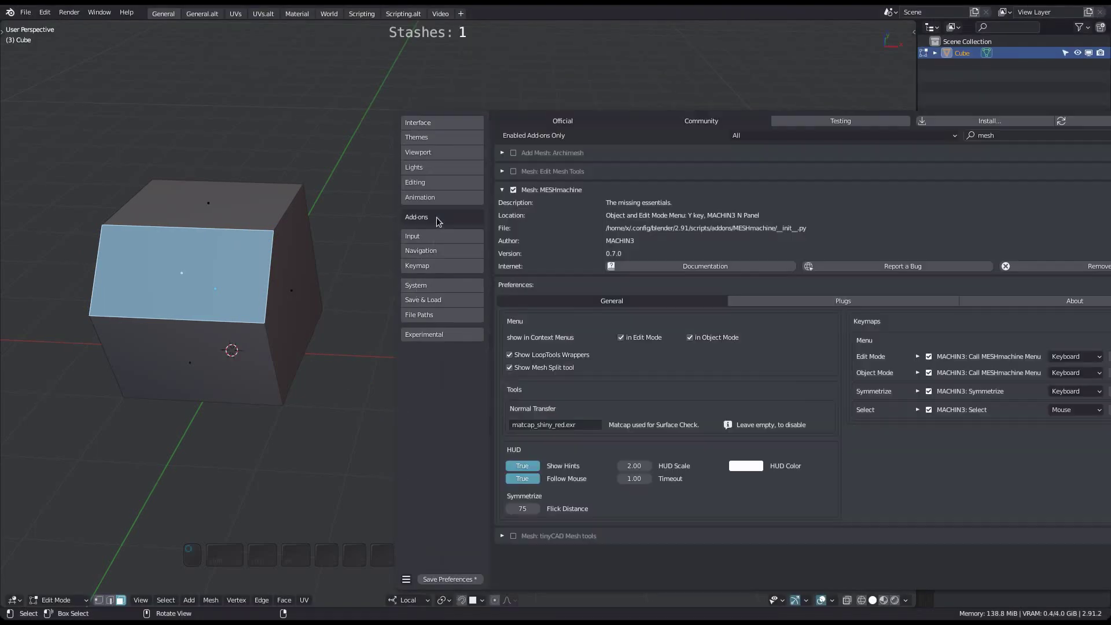
pyautogui.click(649, 371)
pyautogui.write('1')
pyautogui.press('Return')
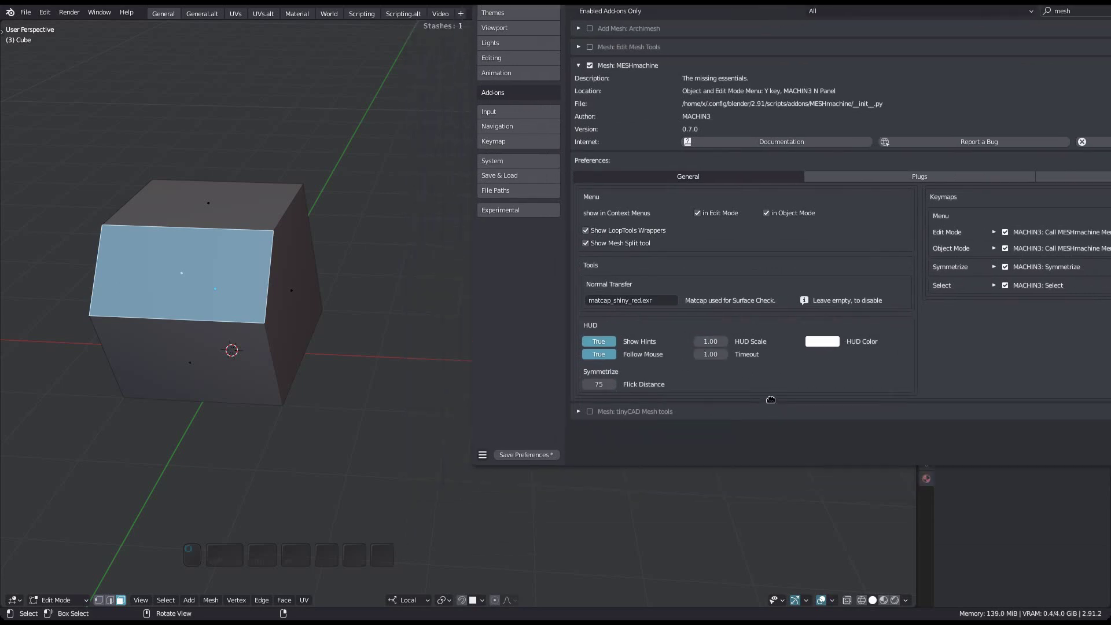
# Set the HUD Color to red with HSV values 0, 0.847 and 1, preview Fuse on the selected face, and cancel it.
pyautogui.click(852, 325)
pyautogui.click(924, 177)
pyautogui.moveTo(924, 177)
pyautogui.mouseDown()
pyautogui.moveTo(938, 158)
pyautogui.moveTo(924, 163)
pyautogui.mouseUp()
pyautogui.keyDown('shift'); pyautogui.moveTo(251, 337); pyautogui.dragTo(218, 312, button='middle'); pyautogui.keyUp('shift')
pyautogui.press('y')
pyautogui.press('f')
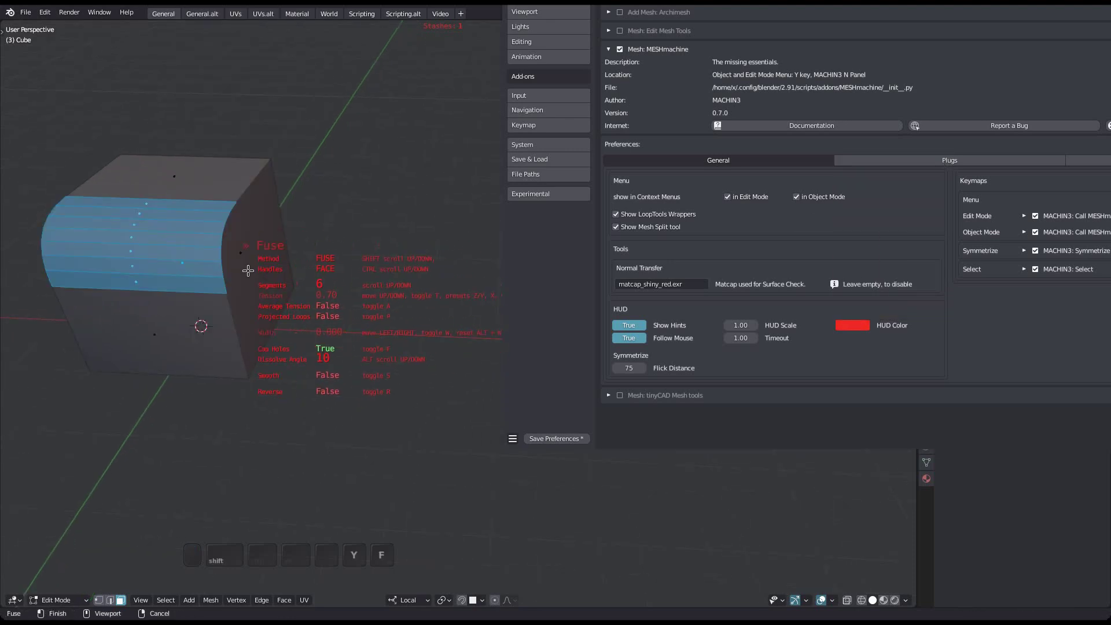
pyautogui.press('Escape')
# Set the HUD Color back to white, preview Fuse on the selected face, and cancel it.
pyautogui.click(850, 326)
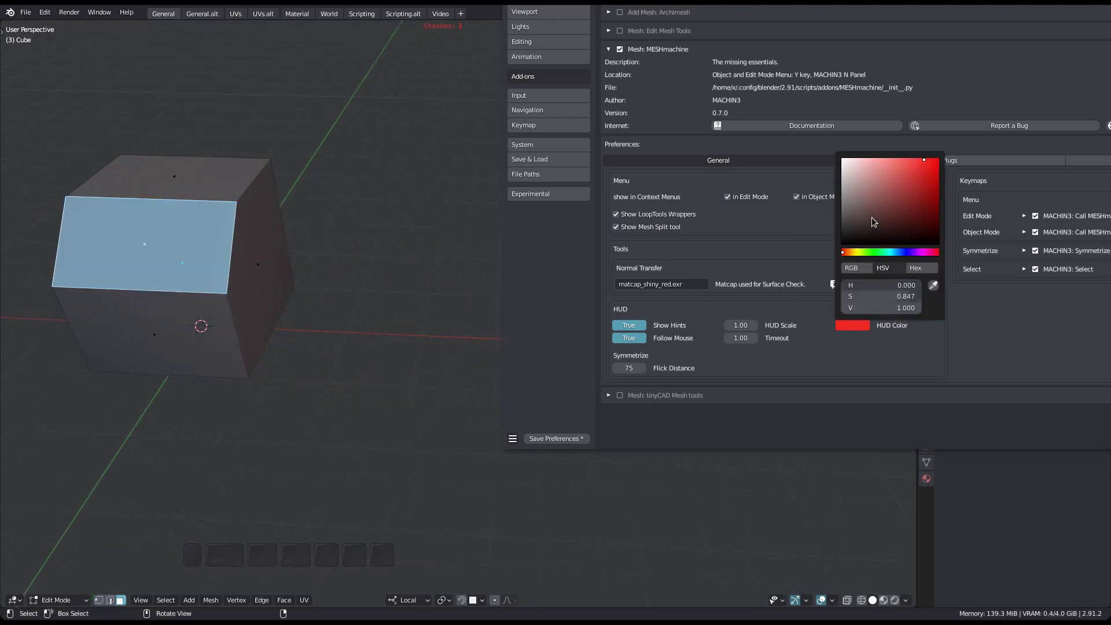
pyautogui.moveTo(872, 218); pyautogui.dragTo(836, 161)
pyautogui.keyDown('shift'); pyautogui.moveTo(312, 317); pyautogui.dragTo(230, 285, button='middle'); pyautogui.keyUp('shift')
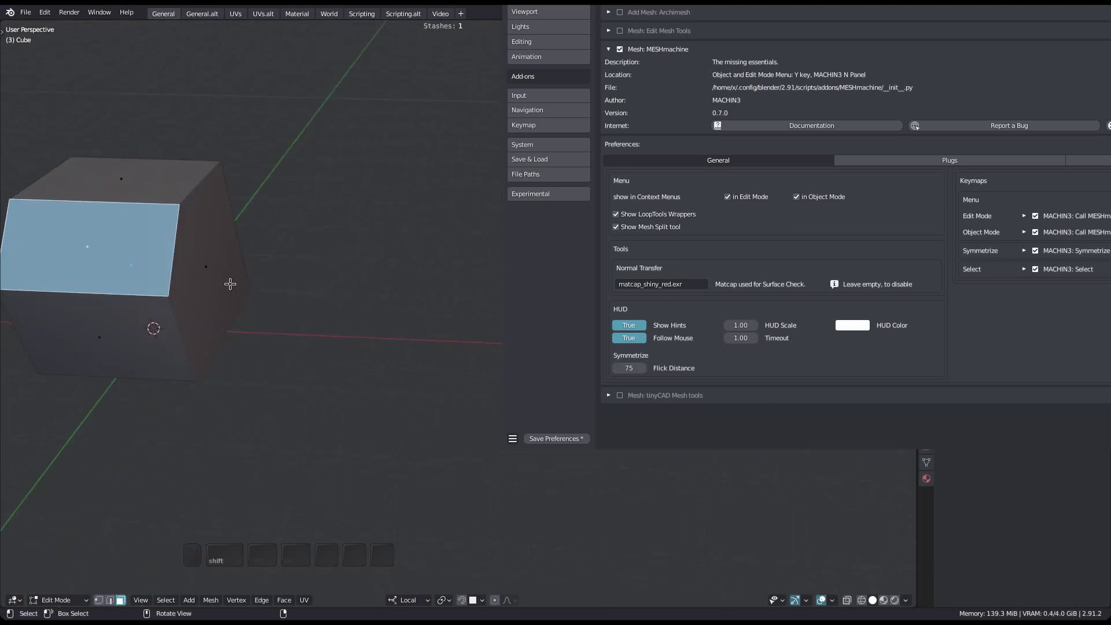
pyautogui.press('y')
pyautogui.press('f')
pyautogui.press('Escape')
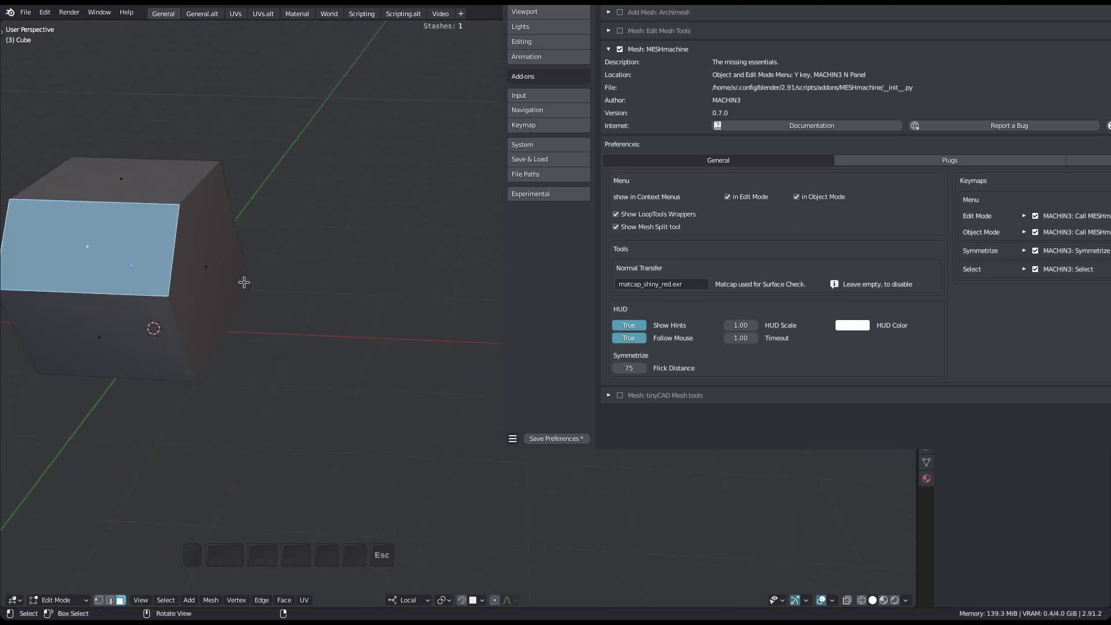
# Turn off the HUD's Follow Mouse option, preview Fuse on the selected face while moving the view, and cancel it.
pyautogui.click(628, 338)
pyautogui.moveTo(359, 353); pyautogui.dragTo(238, 295, button='middle')
pyautogui.press('y')
pyautogui.moveTo(241, 298)
pyautogui.press('f')
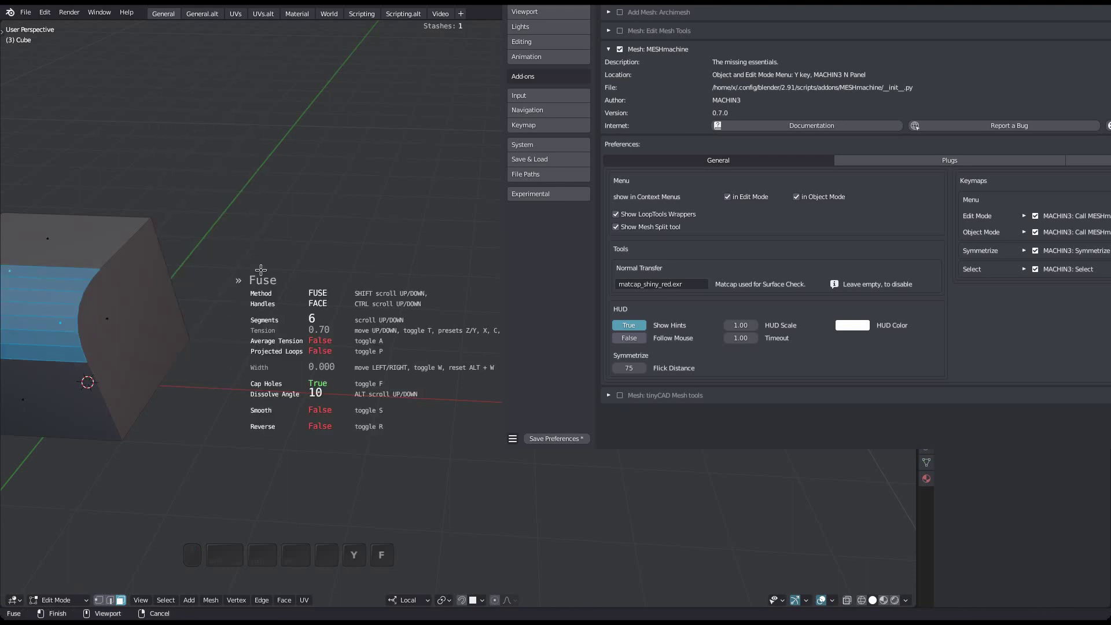
pyautogui.keyDown('shift'); pyautogui.moveTo(127, 363); pyautogui.dragTo(243, 319, button='middle'); pyautogui.keyUp('shift')
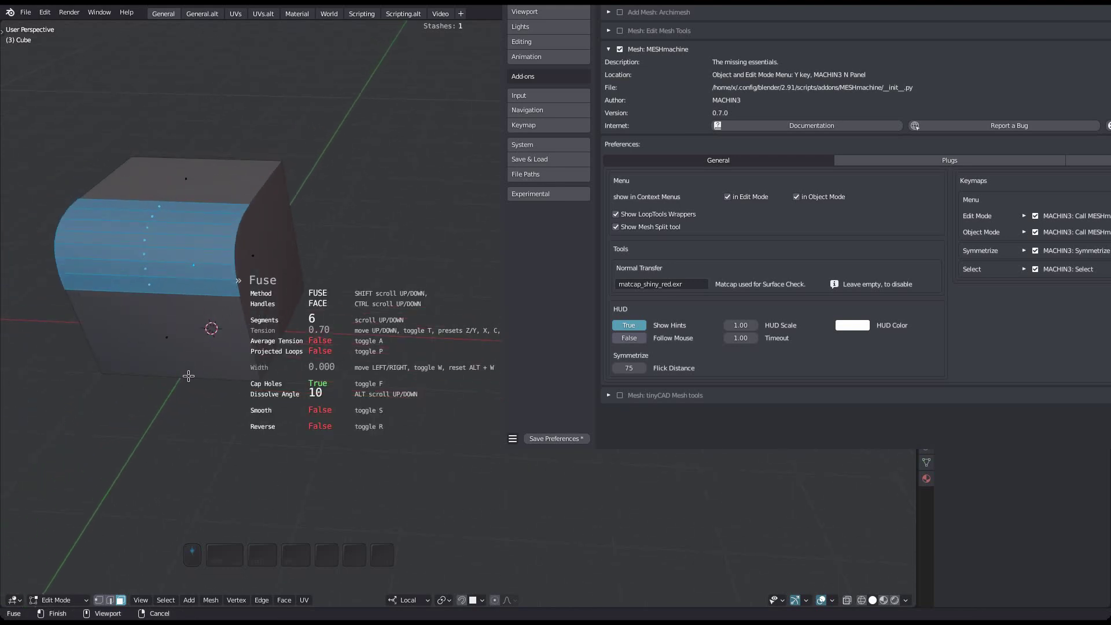
pyautogui.press('Escape')
# Shrink the face selection to nothing and turn the HUD's Follow Mouse option back on.
pyautogui.keyDown('shift'); pyautogui.moveTo(219, 345); pyautogui.dragTo(328, 399, button='middle'); pyautogui.keyUp('shift')
pyautogui.keyDown('shift'); pyautogui.scroll(-1, 231, 353); pyautogui.keyUp('shift')
pyautogui.click(639, 339)
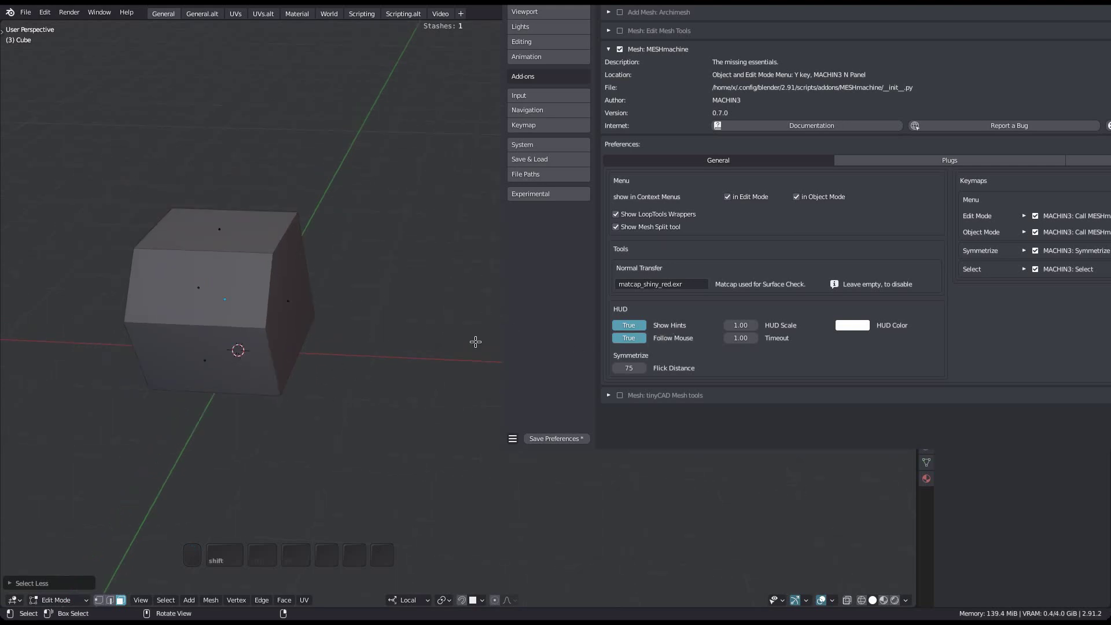
# Duplicate the cube in Object Mode and place the copy so it overlaps the original's upper right corner.
pyautogui.press('Tab')
pyautogui.keyDown('shift'); pyautogui.moveTo(285, 333); pyautogui.dragTo(313, 338, button='middle'); pyautogui.keyUp('shift')
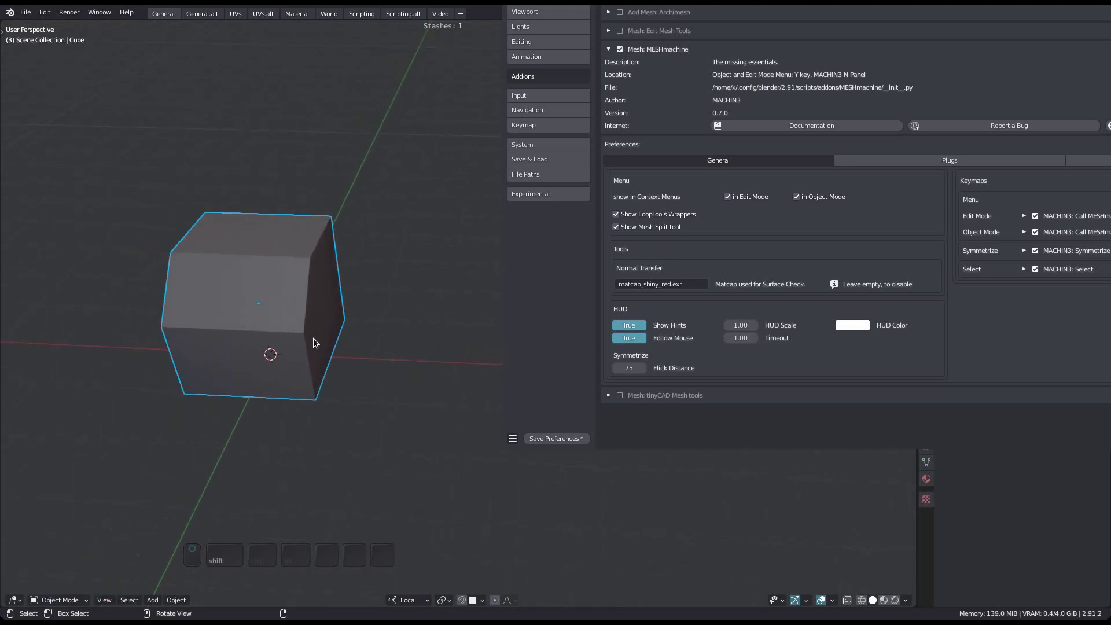
pyautogui.hotkey('shift', 'd')
pyautogui.click(383, 229)
# Subtract the duplicate from the original cube with MESHmachine's Boolean tool.
pyautogui.keyDown('shift'); pyautogui.click(247, 341); pyautogui.keyUp('shift')
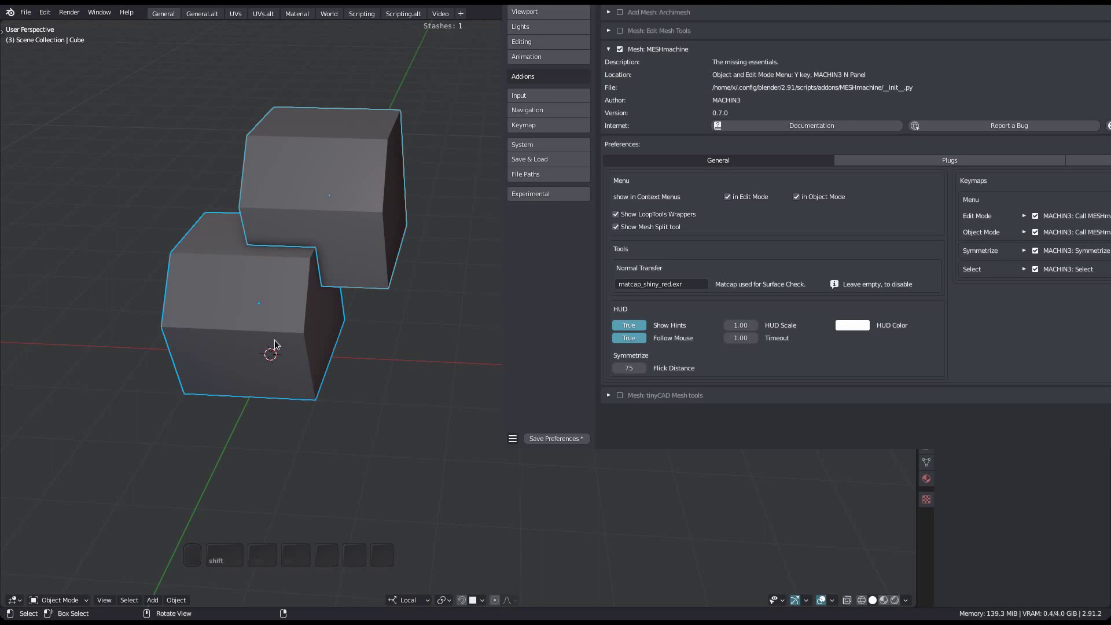
pyautogui.press('y')
pyautogui.press('a')
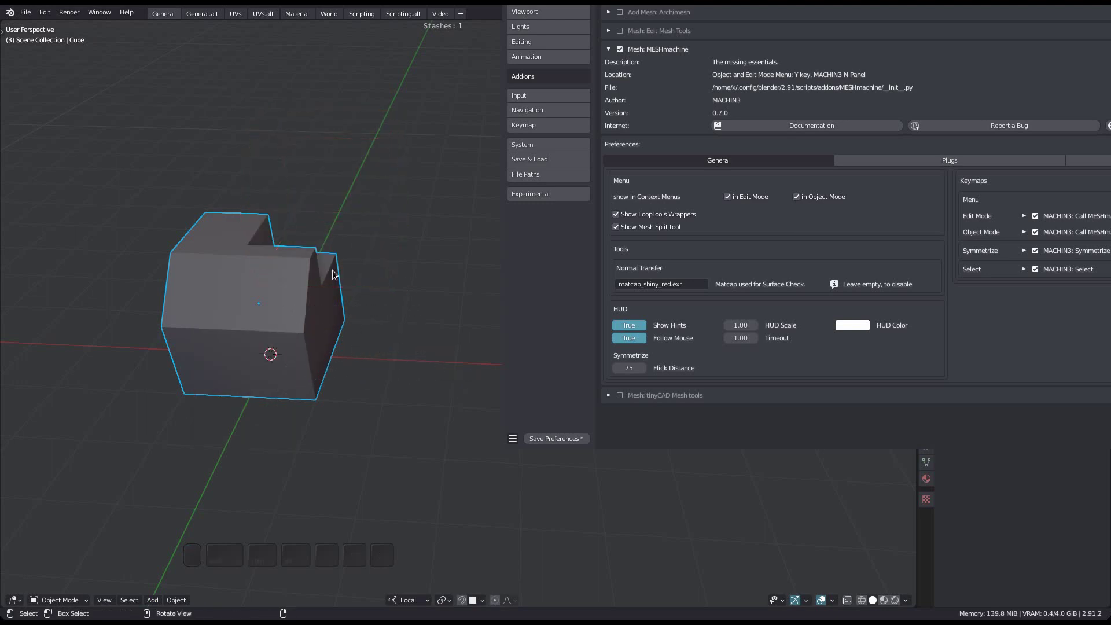
# Undo the boolean subtraction and set the HUD Timeout to 3.
pyautogui.press('F1')
pyautogui.keyDown('shift'); pyautogui.moveTo(335, 324); pyautogui.dragTo(362, 326, button='middle'); pyautogui.keyUp('shift')
pyautogui.click(745, 338)
pyautogui.click(741, 338)
pyautogui.write('3')
pyautogui.press('Return')
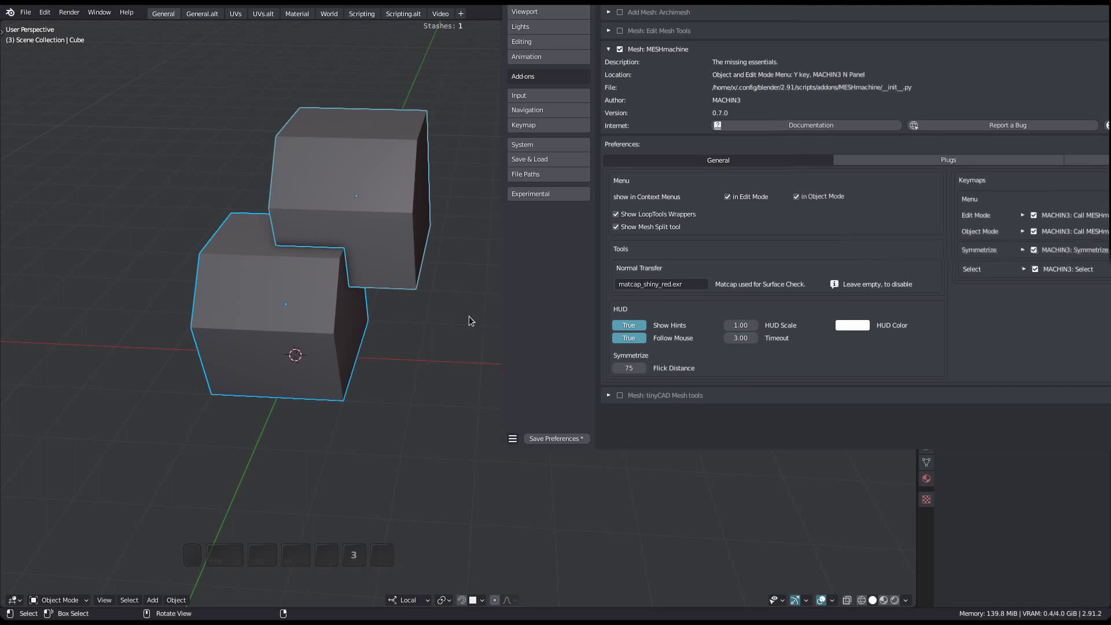
# Subtract the upper cube from the lower one again with MESHmachine's Boolean tool, using the Difference method.
pyautogui.click(381, 251)
pyautogui.keyDown('shift'); pyautogui.click(340, 286); pyautogui.keyUp('shift')
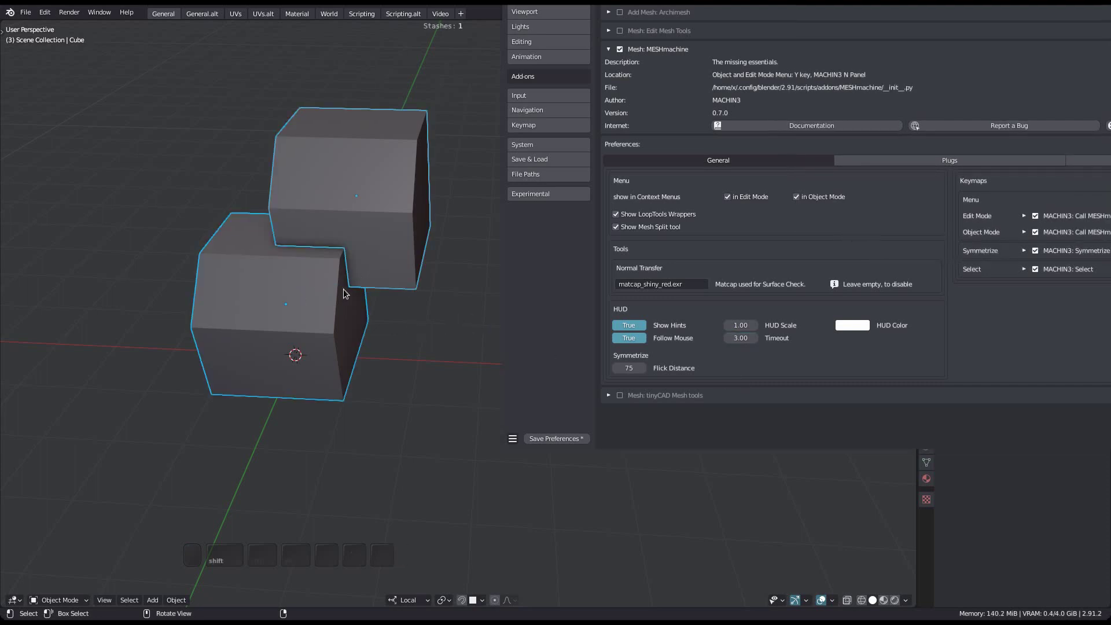
pyautogui.press('y')
pyautogui.press('a')
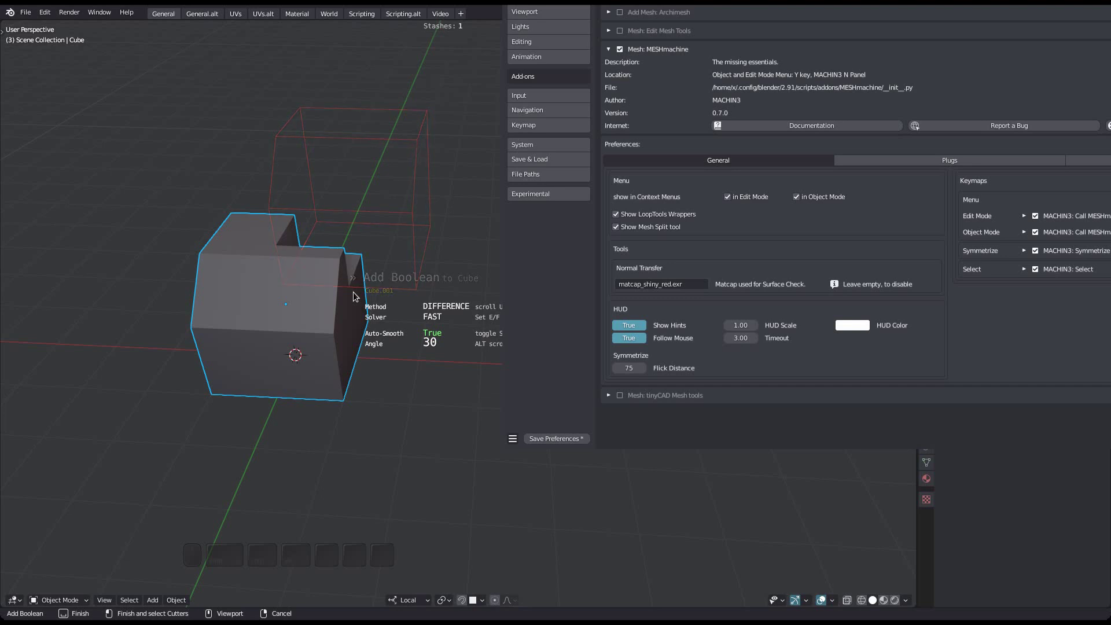
pyautogui.click(355, 297)
# Set the HUD Timeout to 1.
pyautogui.click(746, 338)
pyautogui.write('1')
pyautogui.press('Return')
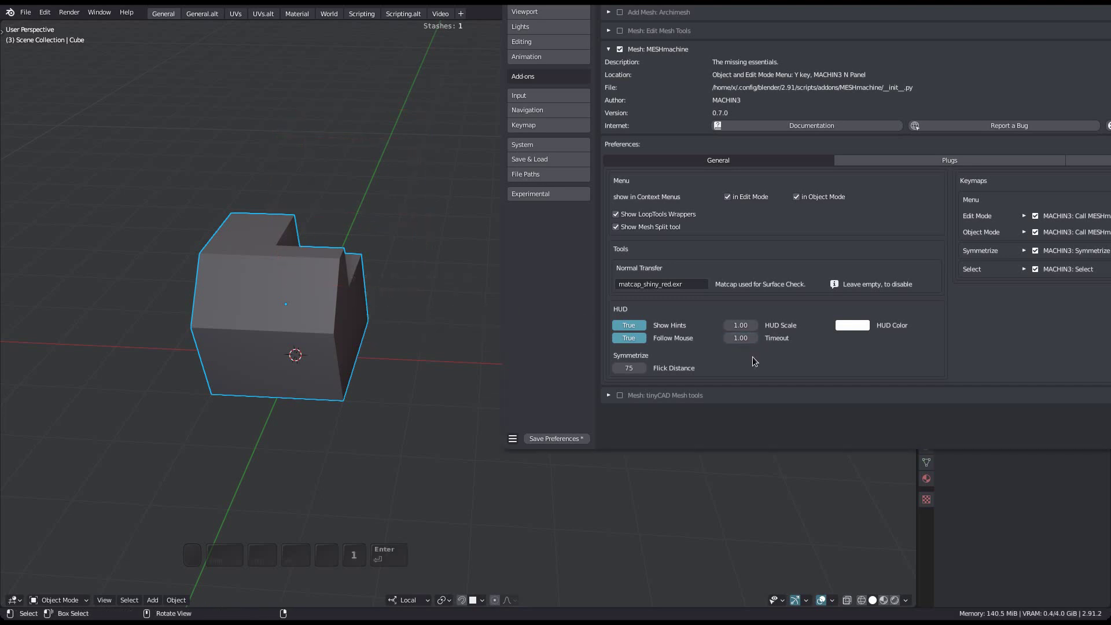
pyautogui.keyDown('shift'); pyautogui.moveTo(428, 365); pyautogui.dragTo(479, 318, button='middle'); pyautogui.keyUp('shift')
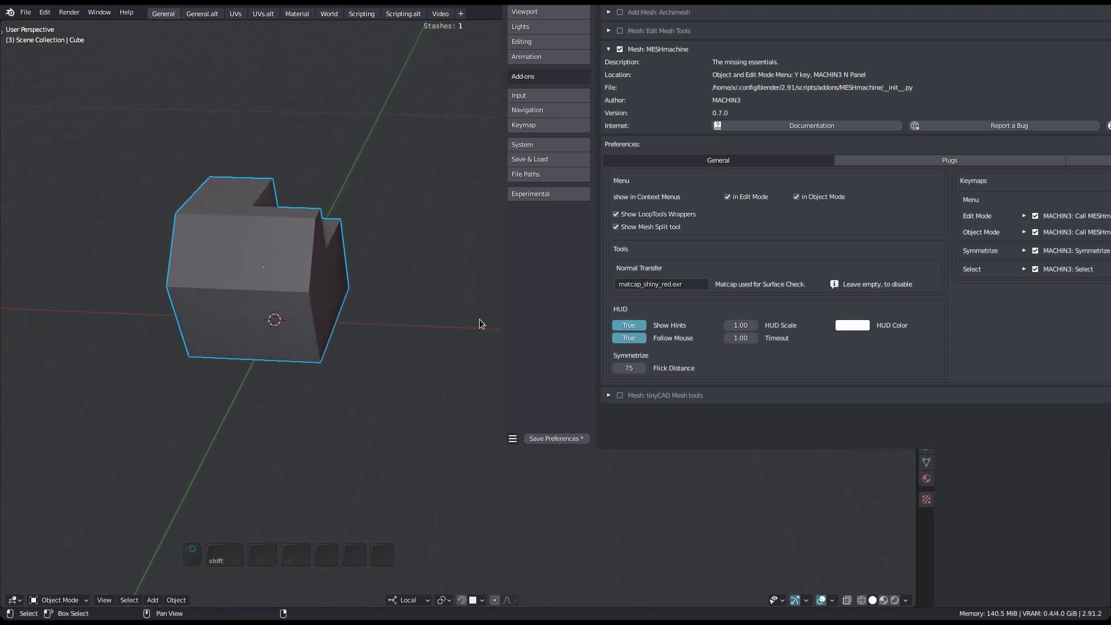
# Apply the cube's boolean through MESHmachine and enter Edit Mode.
pyautogui.moveTo(348, 292)
pyautogui.keyDown('shift'); pyautogui.mouseDown(button='middle')
pyautogui.moveTo(376, 314)
pyautogui.moveTo(349, 315)
pyautogui.moveTo(349, 335)
pyautogui.moveTo(364, 337)
pyautogui.moveTo(301, 301)
pyautogui.moveTo(342, 307)
pyautogui.mouseUp(button='middle'); pyautogui.keyUp('shift')
pyautogui.press('y')
pyautogui.press('a')
pyautogui.scroll(-2, 364, 337)
pyautogui.press('Tab')
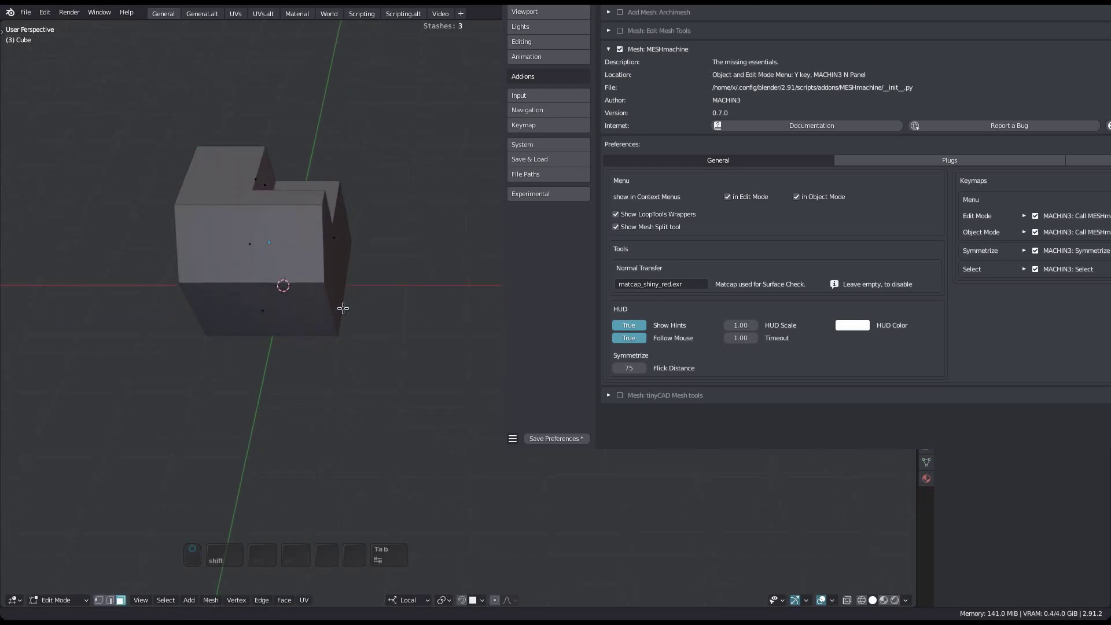
# Try MESHmachine's Symmetrize on the notched cube and undo it.
pyautogui.hotkey('alt', 'x')
pyautogui.click(361, 314)
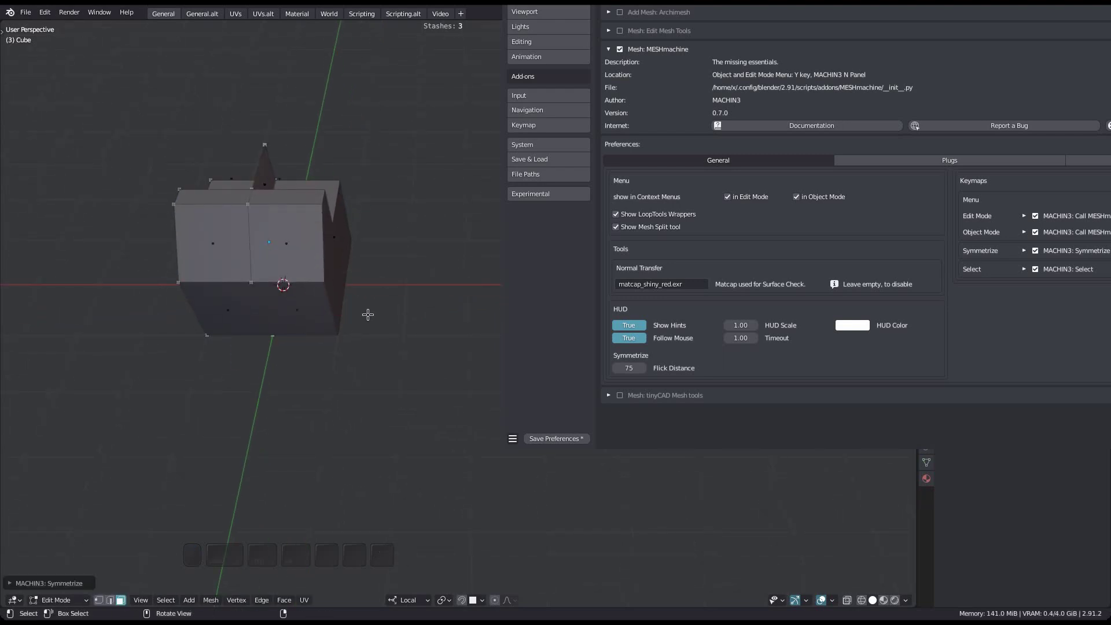
pyautogui.moveTo(364, 314); pyautogui.dragTo(263, 193, button='middle')
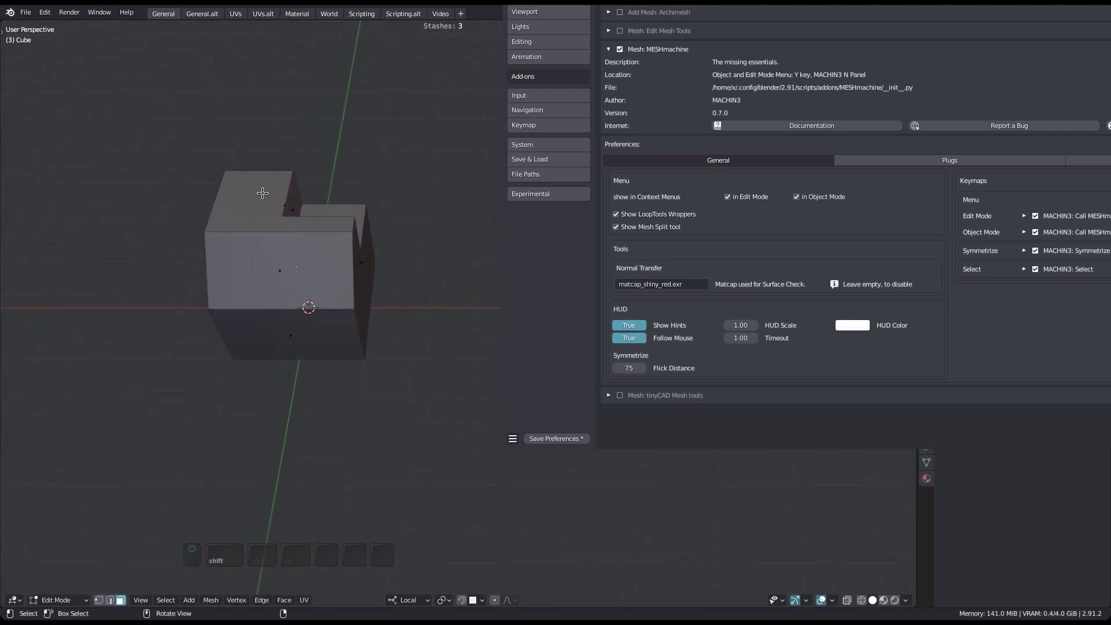
# Symmetrize the notched cube along its X axis, then call Symmetrize once more and cancel it.
pyautogui.click(289, 209)
pyautogui.hotkey('alt', 's')
pyautogui.click(300, 201)
pyautogui.hotkey('alt', 'a')
pyautogui.hotkey('alt', 'shift', 'x')
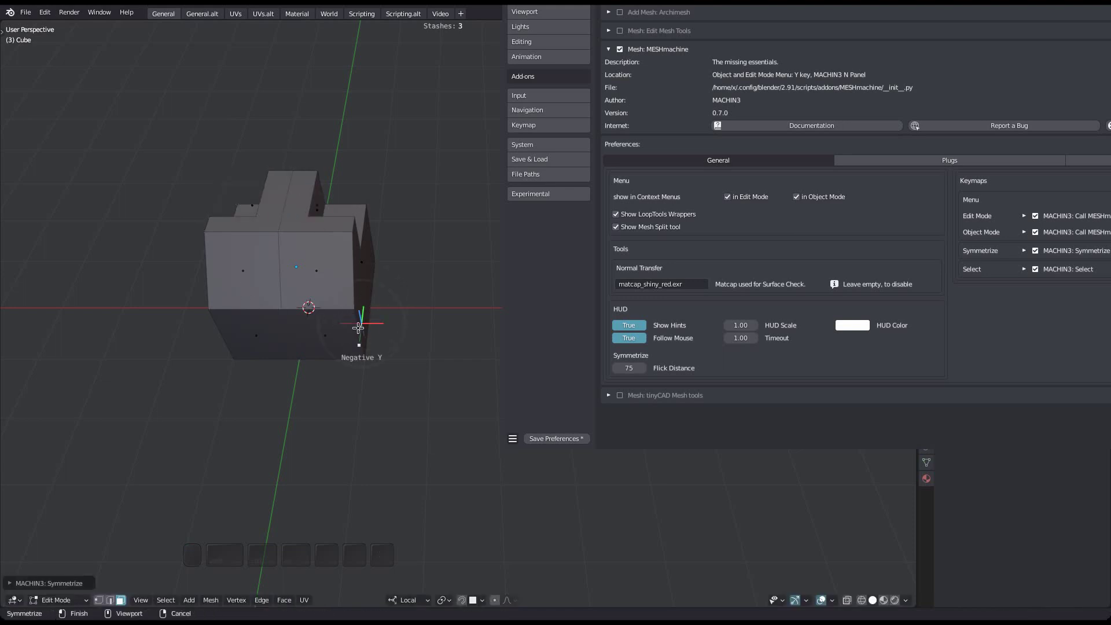
pyautogui.press('Escape')
# Set Symmetrize's Flick Distance to 150 and try out the larger flick gizmo without mirroring the mesh.
pyautogui.click(640, 367)
pyautogui.write('1')
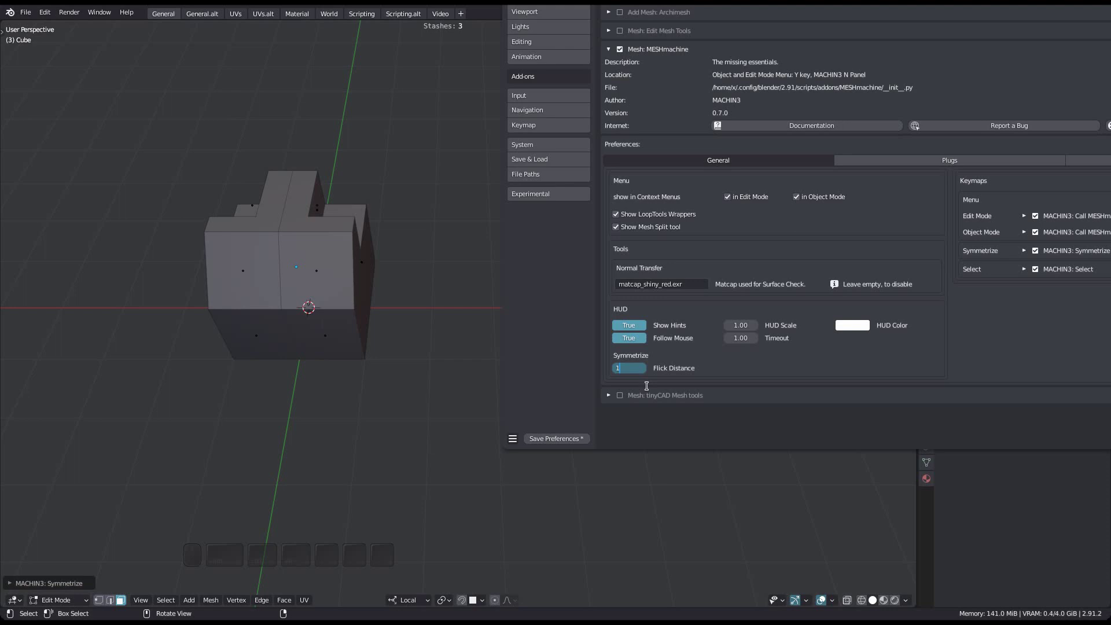
pyautogui.write('50')
pyautogui.press('Return')
pyautogui.hotkey('shift', 'alt', 'x')
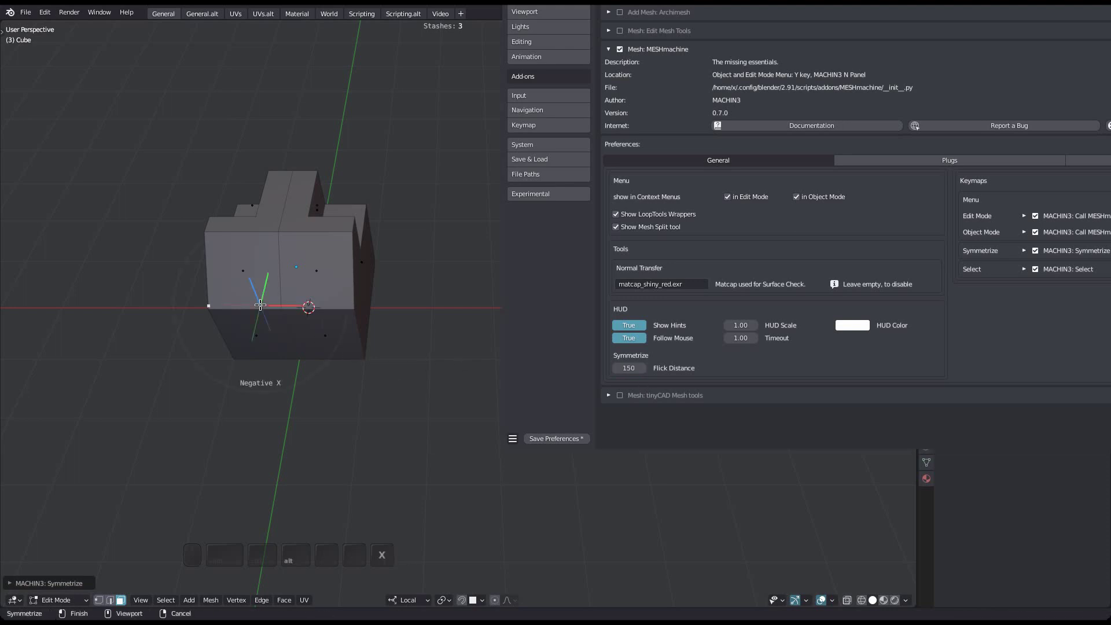
pyautogui.click(284, 303)
# Set Symmetrize's Flick Distance to 75.
pyautogui.click(633, 368)
pyautogui.write('75')
pyautogui.click(762, 380)
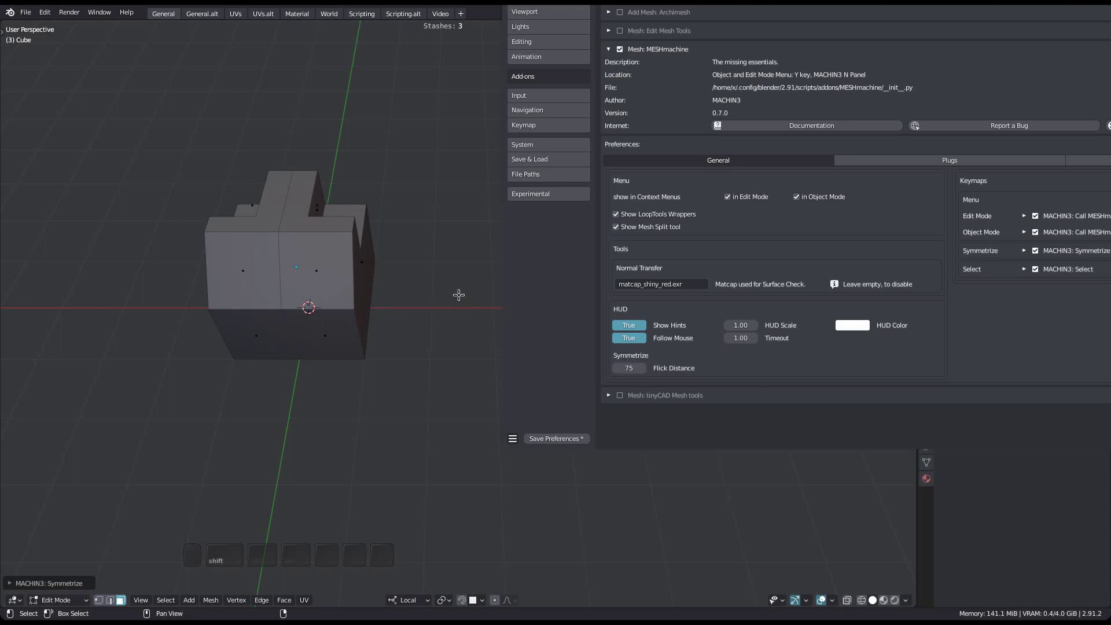
pyautogui.keyDown('shift'); pyautogui.moveTo(408, 284); pyautogui.dragTo(350, 297, button='middle'); pyautogui.keyUp('shift')
# Set the MESHmachine menu keymaps for Edit Mode and Object Mode to X.
pyautogui.keyDown('super'); pyautogui.moveTo(882, 349); pyautogui.dragTo(596, 382); pyautogui.keyUp('super')
pyautogui.keyDown('super'); pyautogui.moveTo(780, 425); pyautogui.dragTo(1007, 464, button='right'); pyautogui.keyUp('super')
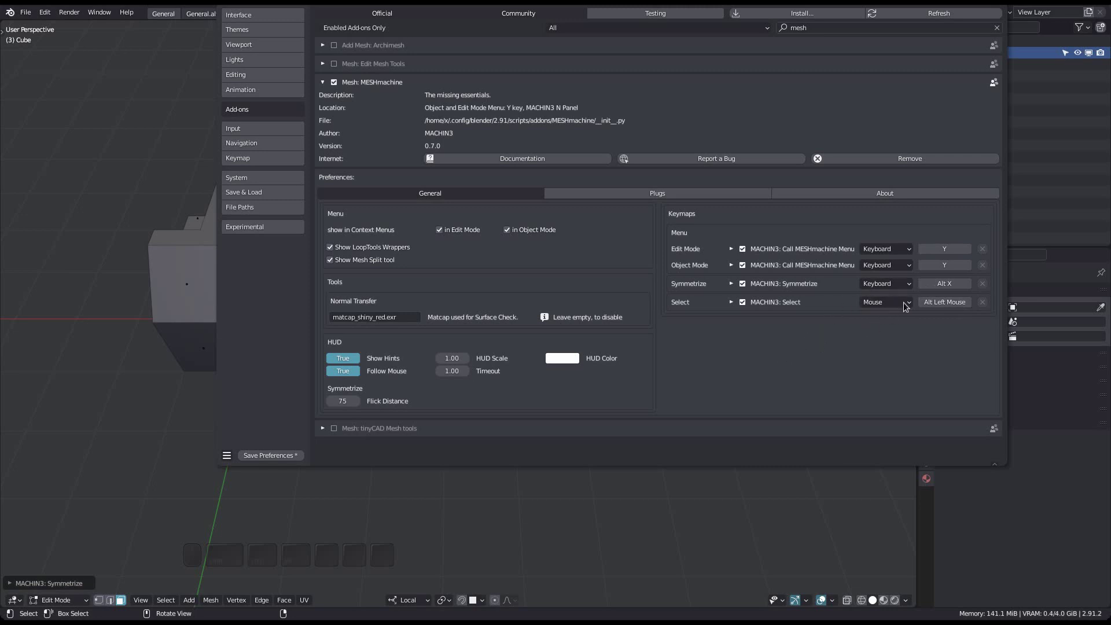
pyautogui.keyDown('super'); pyautogui.moveTo(629, 398); pyautogui.dragTo(754, 389); pyautogui.keyUp('super')
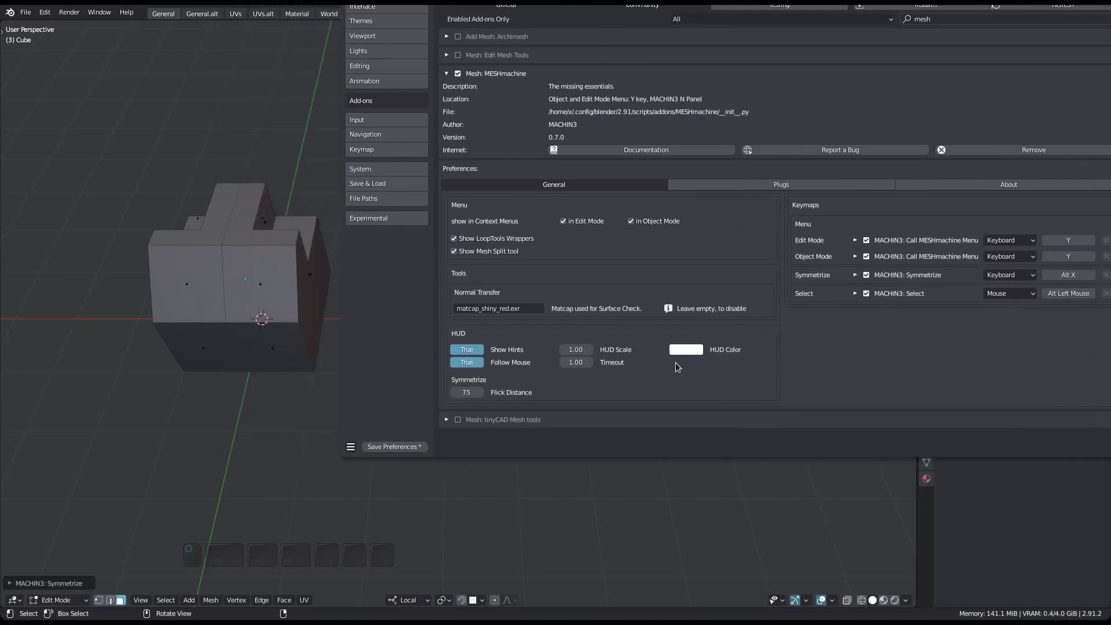
pyautogui.keyDown('shift'); pyautogui.moveTo(212, 304); pyautogui.dragTo(181, 308, button='middle'); pyautogui.keyUp('shift')
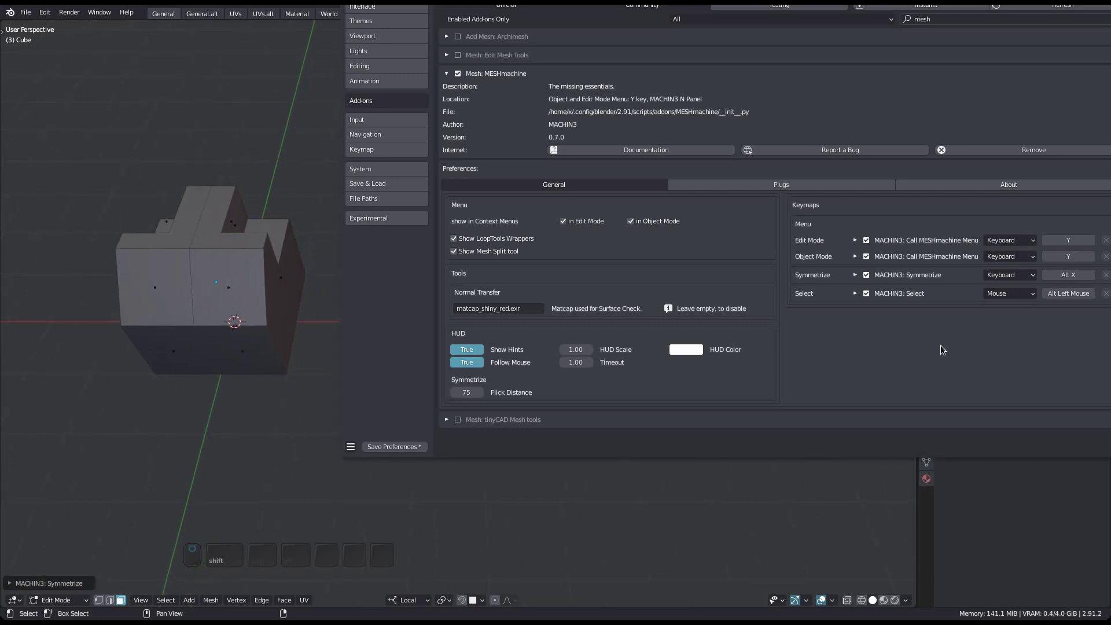
pyautogui.keyDown('super'); pyautogui.moveTo(982, 346); pyautogui.dragTo(800, 356); pyautogui.keyUp('super')
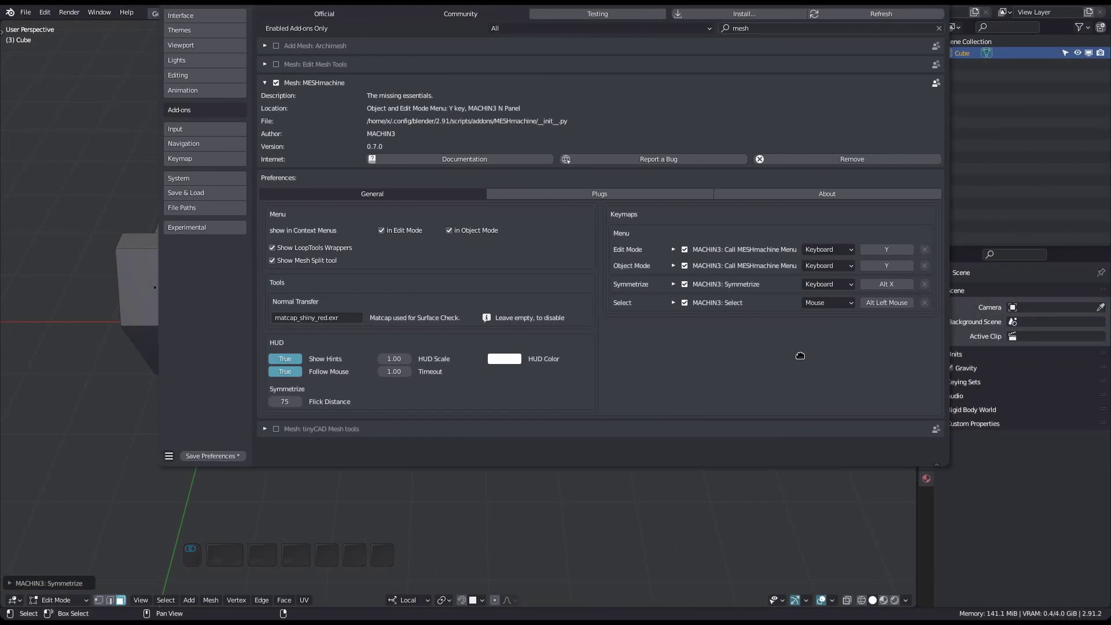
pyautogui.click(896, 248)
pyautogui.press('x')
pyautogui.keyDown('alt'); pyautogui.moveTo(685, 404); pyautogui.dragTo(742, 393); pyautogui.keyUp('alt')
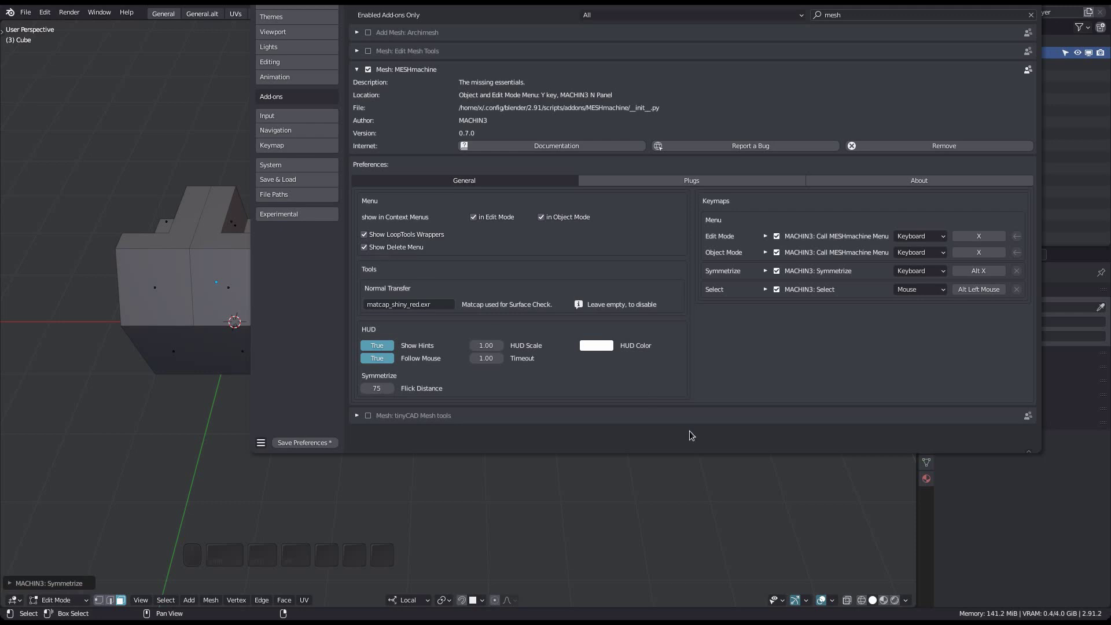
# Call the MESHmachine menu in Edit Mode to look at its Delete entry, and close it.
pyautogui.keyDown('alt'); pyautogui.moveTo(377, 418); pyautogui.dragTo(810, 404); pyautogui.keyUp('alt')
pyautogui.keyDown('shift'); pyautogui.moveTo(316, 323); pyautogui.dragTo(413, 291, button='middle'); pyautogui.keyUp('shift')
pyautogui.press('x')
pyautogui.moveTo(412, 291)
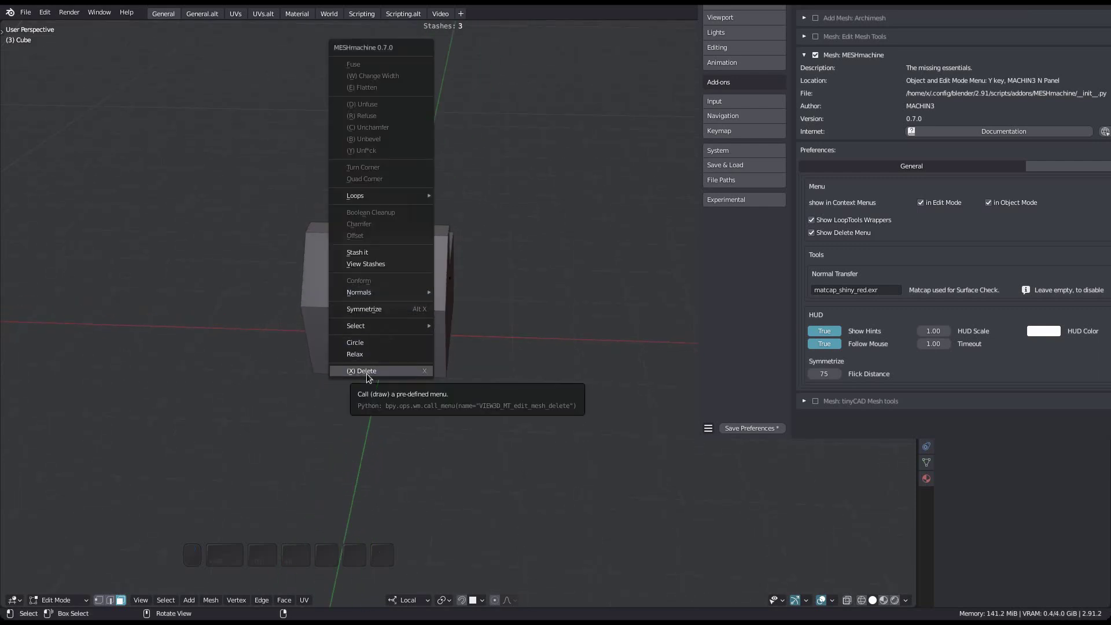
pyautogui.press('Escape')
# Delete the cube's upper right front face using the MESHmachine menu's Delete entry, and undo the deletion.
pyautogui.click(394, 289)
pyautogui.press('x')
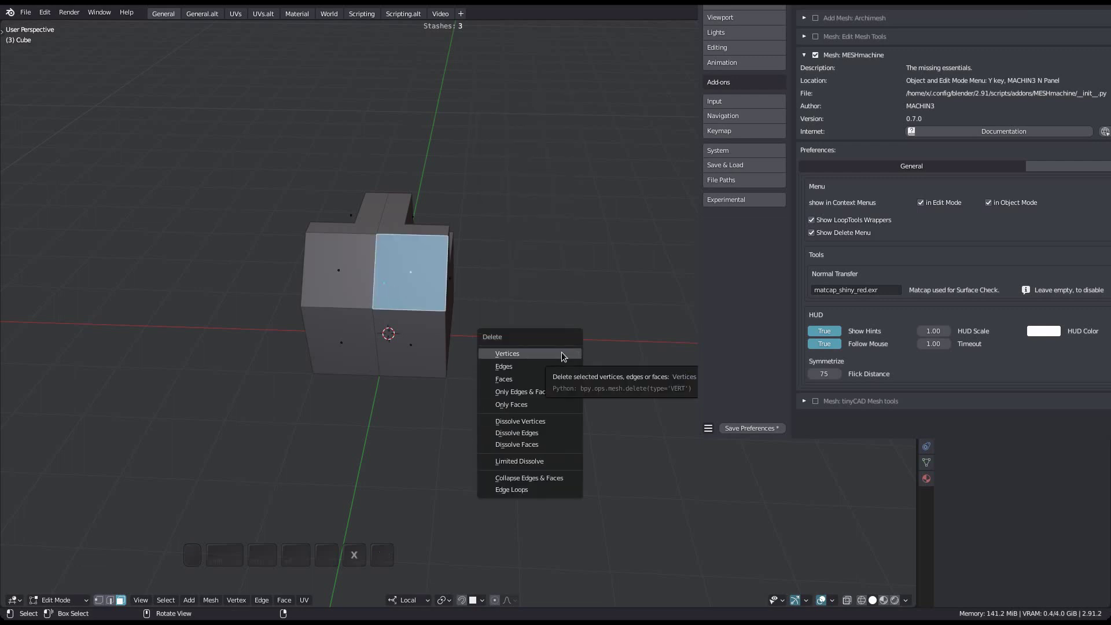
pyautogui.click(532, 380)
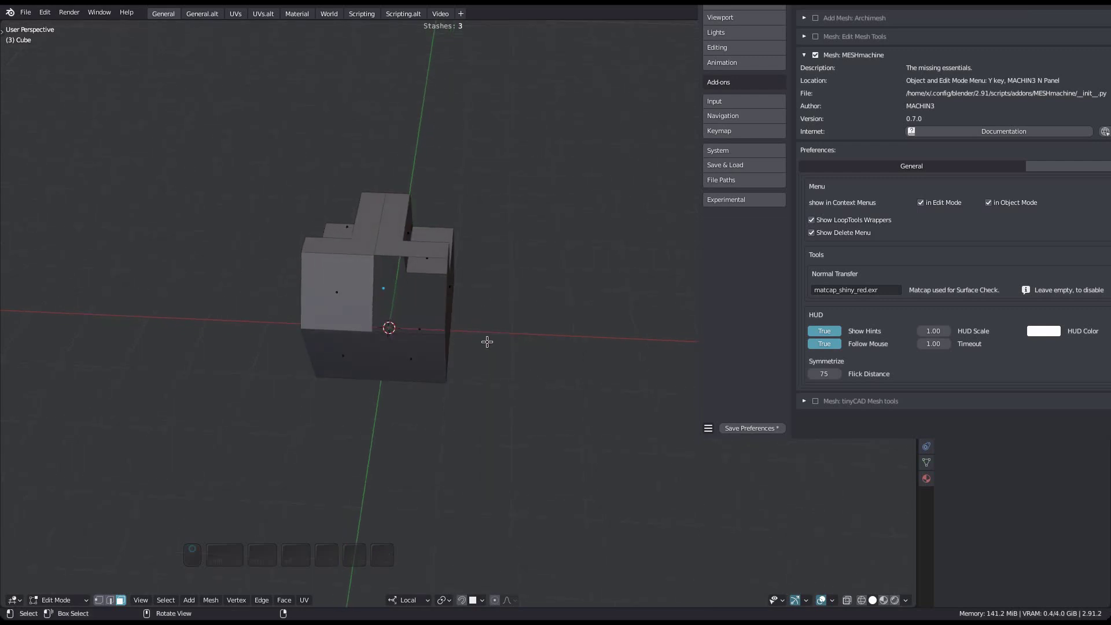
pyautogui.press('F1')
pyautogui.moveTo(496, 357); pyautogui.dragTo(450, 317, button='middle')
pyautogui.press('Tab')
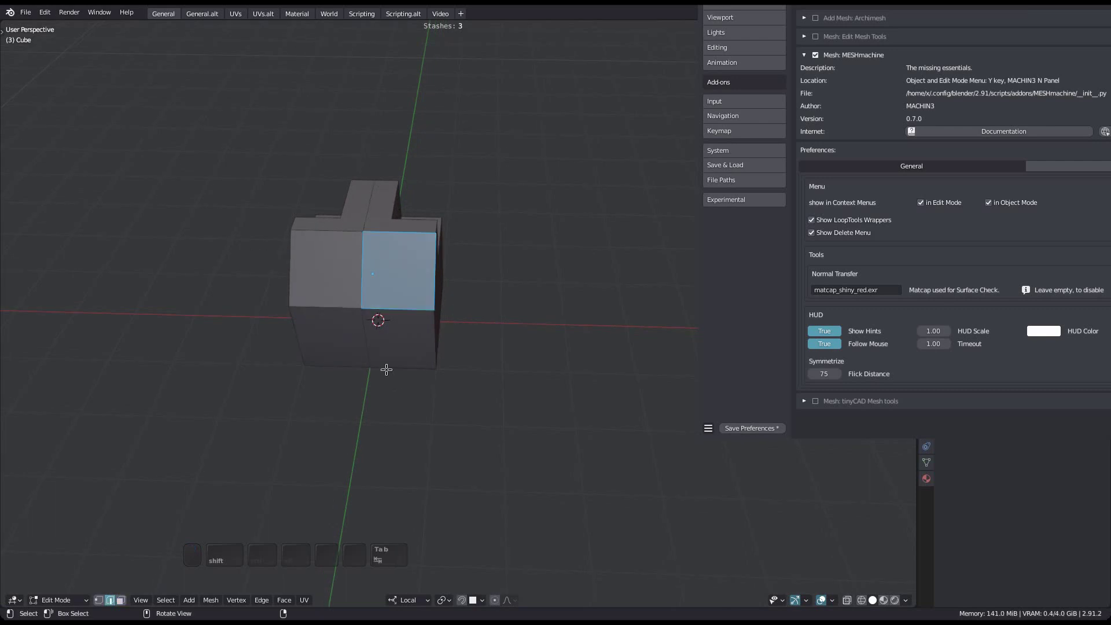
# Select the cube's centre edge loop and look through the MESHmachine menu entries offered for it.
pyautogui.click(363, 332)
pyautogui.moveTo(364, 332); pyautogui.dragTo(421, 303, button='middle')
pyautogui.press('a')
pyautogui.press('3')
pyautogui.keyDown('alt'); pyautogui.click(401, 332); pyautogui.keyUp('alt')
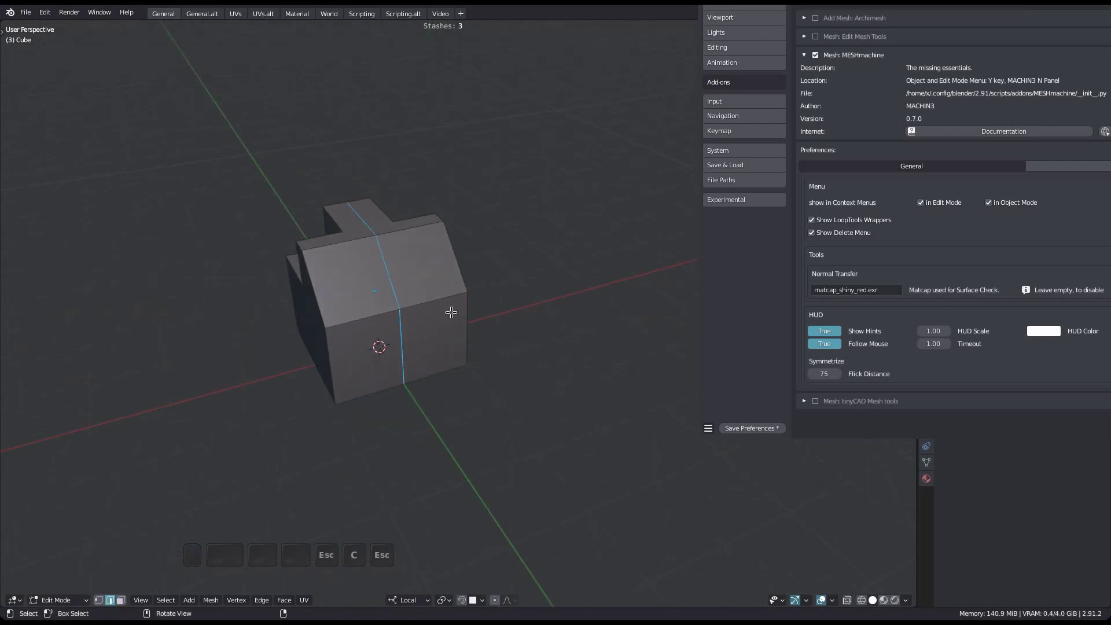
pyautogui.press('y')
pyautogui.press('x')
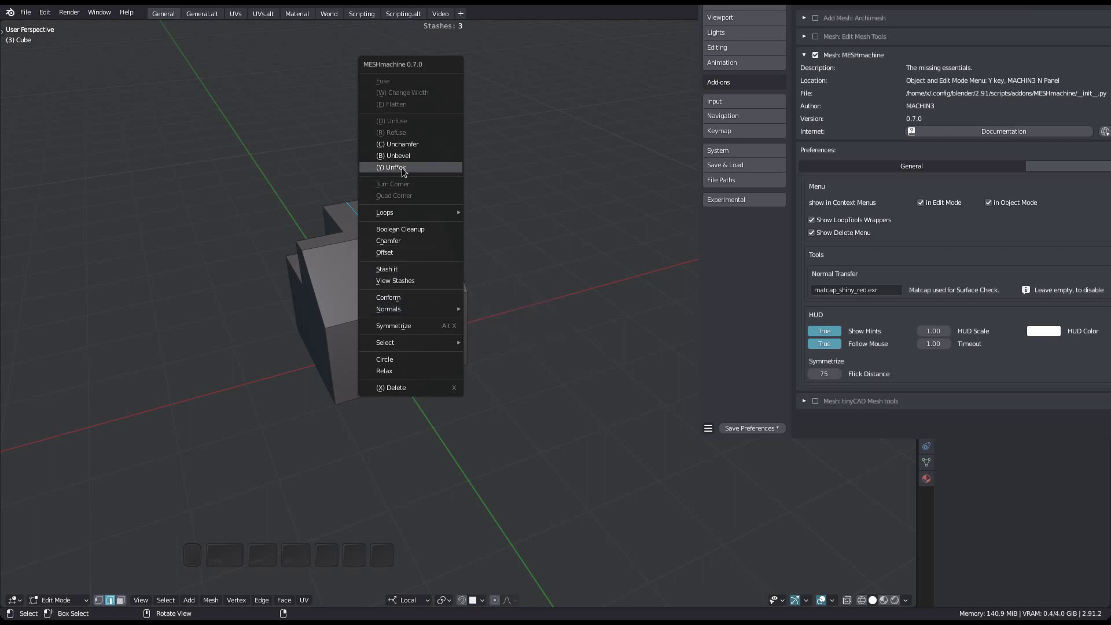
pyautogui.press('Escape')
# Switch to Object Mode, deselect the cube and view the MESHmachine menu with nothing selected.
pyautogui.press('Tab')
pyautogui.moveTo(444, 306); pyautogui.dragTo(472, 305, button='middle')
pyautogui.hotkey('alt', 'a')
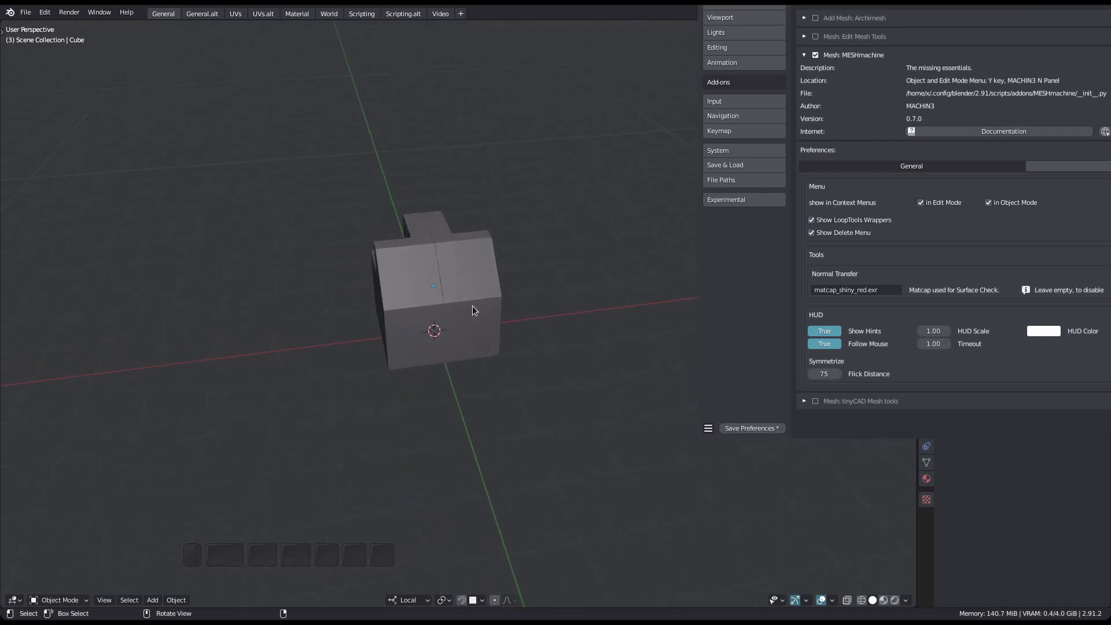
pyautogui.press('y')
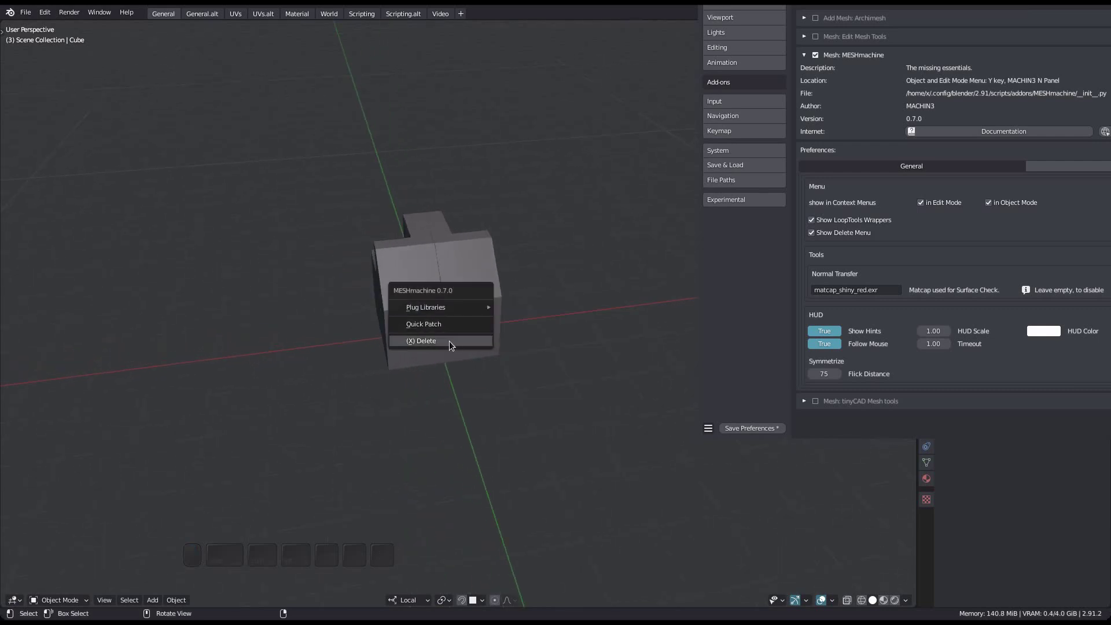
pyautogui.press('Escape')
# Delete the cube object through the MESHmachine menu's Delete entry, and undo the deletion.
pyautogui.click(461, 324)
pyautogui.press('x')
pyautogui.moveTo(462, 324)
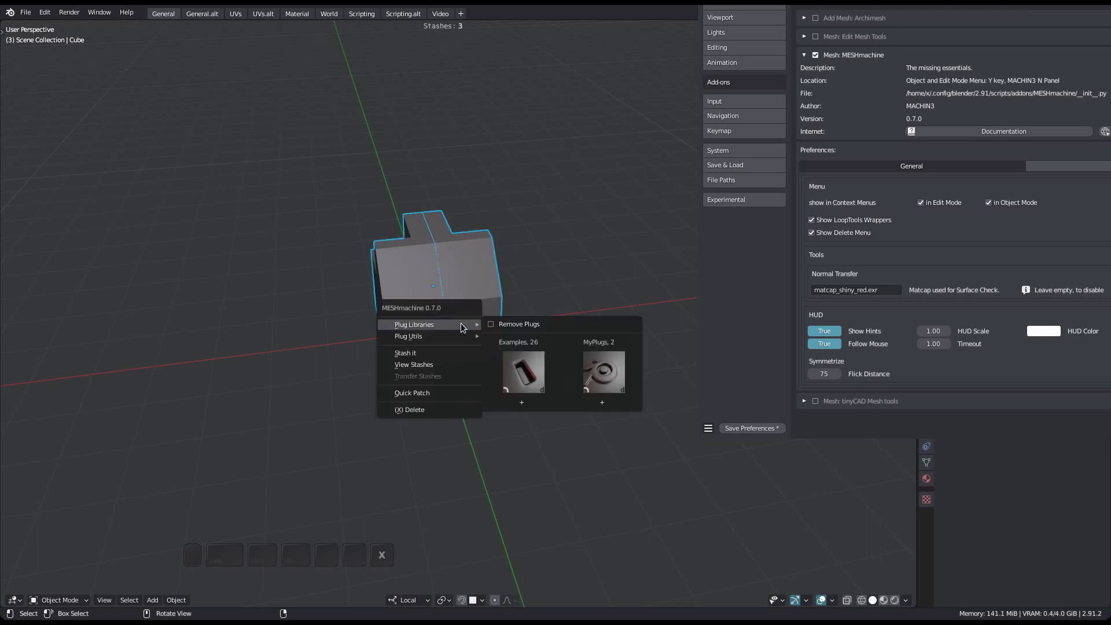
pyautogui.press('x')
pyautogui.press('F1')
pyautogui.moveTo(461, 316); pyautogui.dragTo(435, 310, button='middle')
# Insert a plug from the MyPlugs library in front of the cube and remove it with Delete Plug.
pyautogui.press('a')
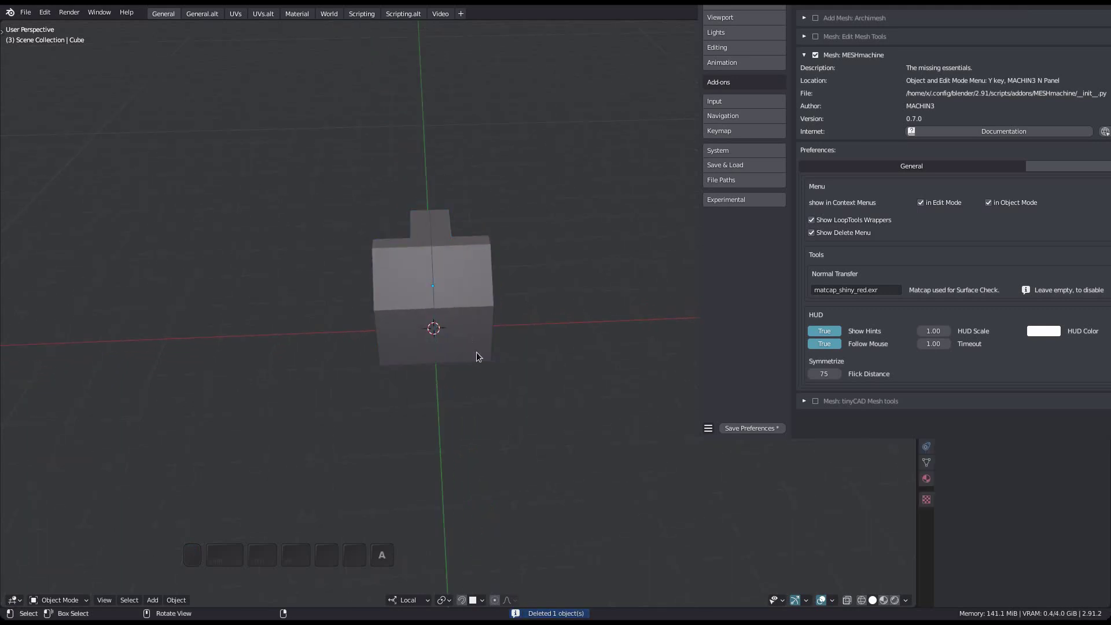
pyautogui.moveTo(481, 395); pyautogui.dragTo(446, 372, button='middle')
pyautogui.press('y')
pyautogui.moveTo(459, 380)
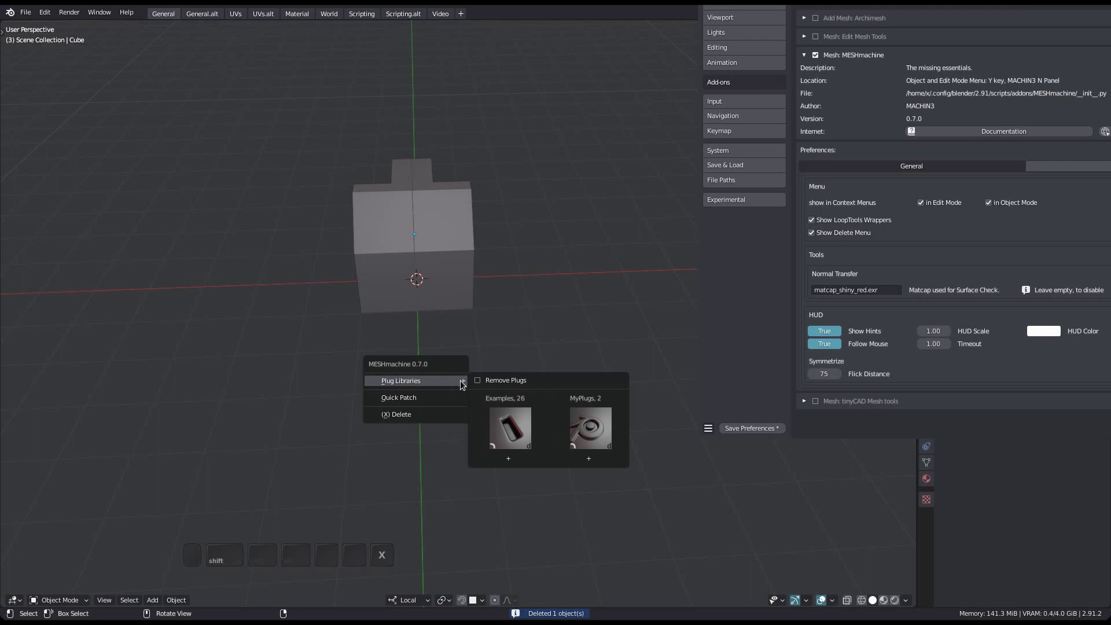
pyautogui.click(586, 458)
pyautogui.keyDown('shift'); pyautogui.moveTo(533, 454); pyautogui.dragTo(509, 348, button='middle'); pyautogui.keyUp('shift')
pyautogui.press('y')
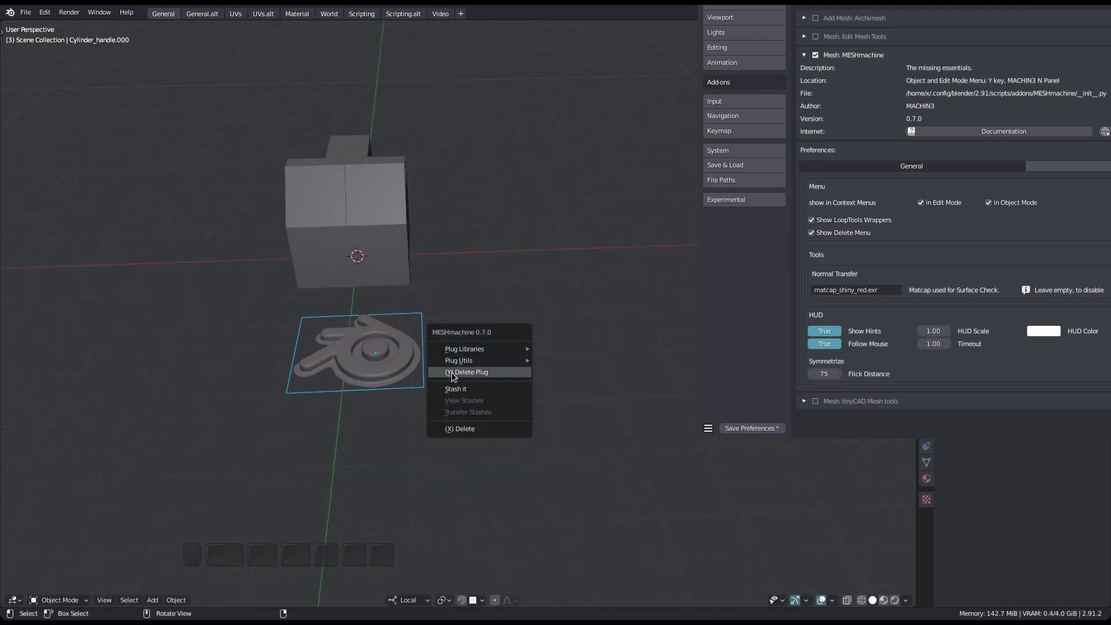
pyautogui.press('y')
# Set the MESHmachine menu keymaps for Edit Mode and Object Mode back to Y.
pyautogui.keyDown('shift'); pyautogui.moveTo(1073, 396); pyautogui.dragTo(633, 412); pyautogui.keyUp('shift')
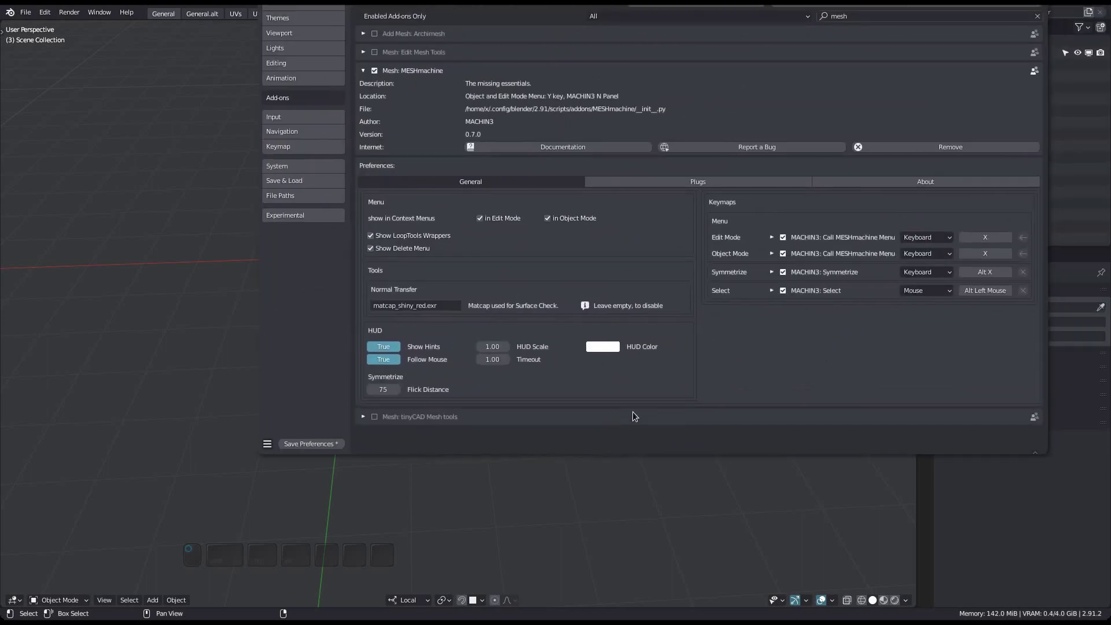
pyautogui.click(996, 240)
pyautogui.press('y')
pyautogui.click(994, 254)
pyautogui.press('y')
pyautogui.keyDown('alt'); pyautogui.moveTo(672, 372); pyautogui.dragTo(603, 401); pyautogui.keyUp('alt')
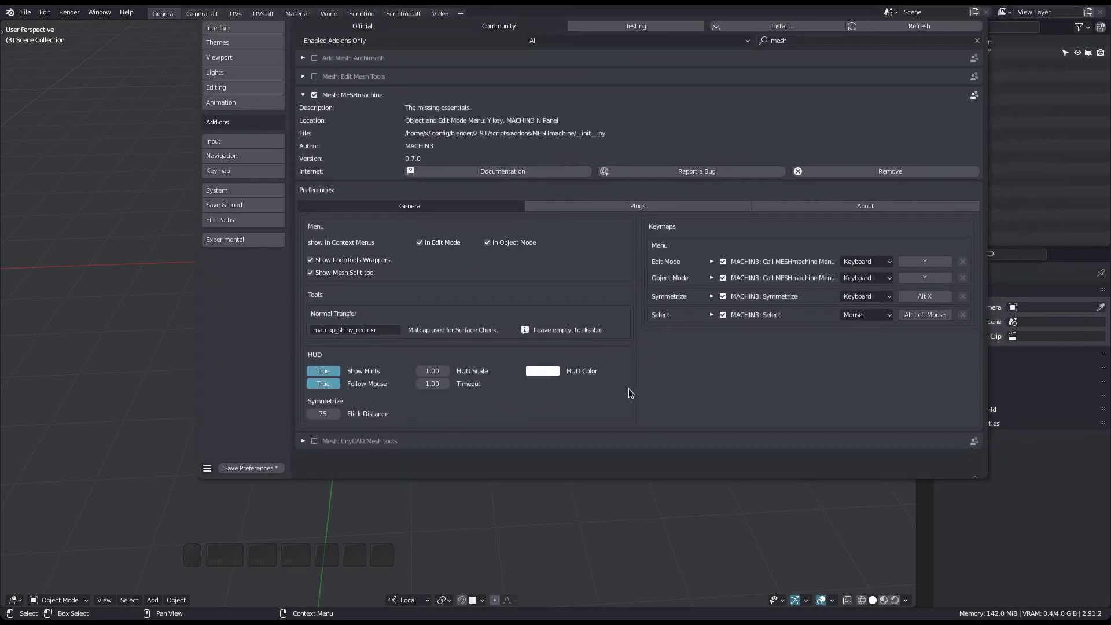
# Open the add-on's Plugs preferences and move the MyPlugs library above Examples.
pyautogui.click(642, 207)
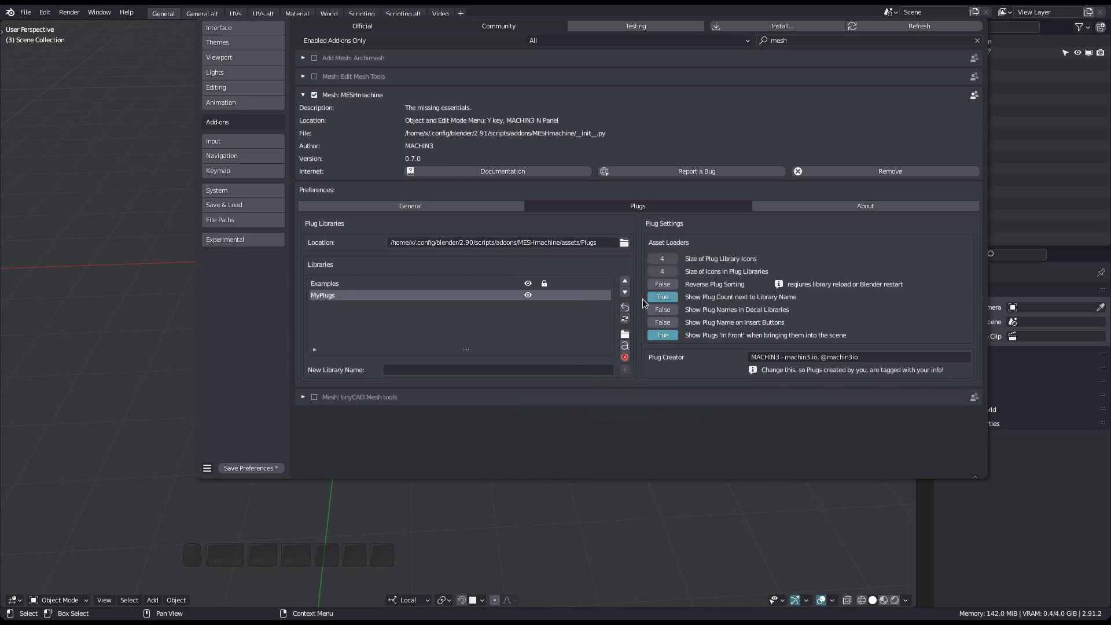
pyautogui.click(626, 291)
pyautogui.click(626, 294)
pyautogui.keyDown('super'); pyautogui.moveTo(424, 390); pyautogui.dragTo(693, 379); pyautogui.keyUp('super')
pyautogui.click(895, 281)
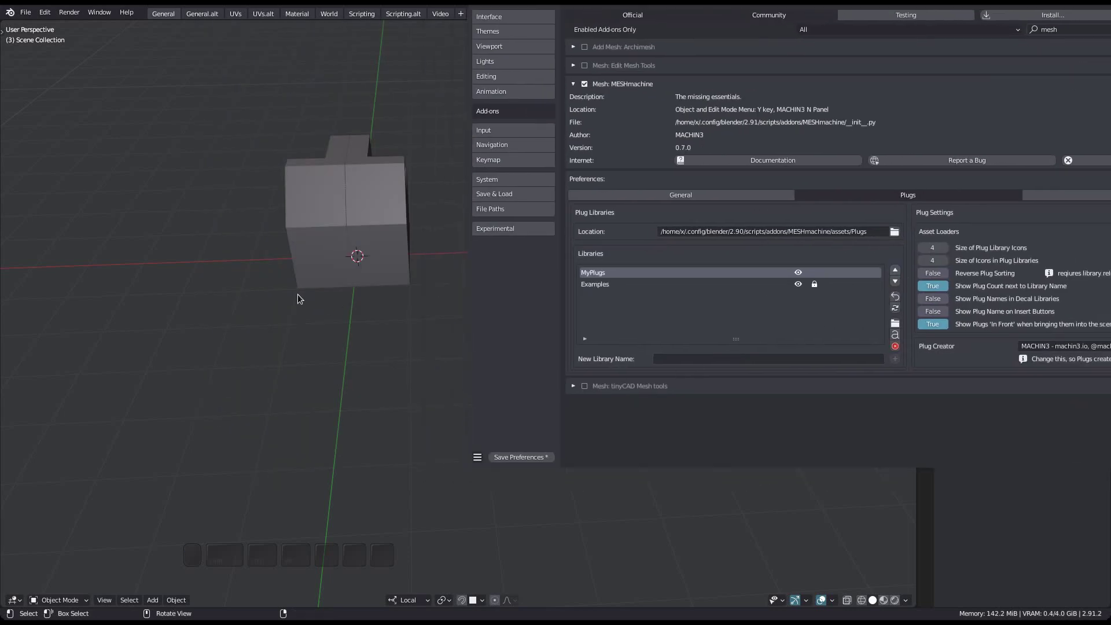
# Check the library order in the MESHmachine menu and move MyPlugs back below Examples.
pyautogui.press('y')
pyautogui.moveTo(292, 295)
pyautogui.click(895, 282)
pyautogui.keyDown('alt'); pyautogui.moveTo(879, 410); pyautogui.dragTo(628, 408); pyautogui.keyUp('alt')
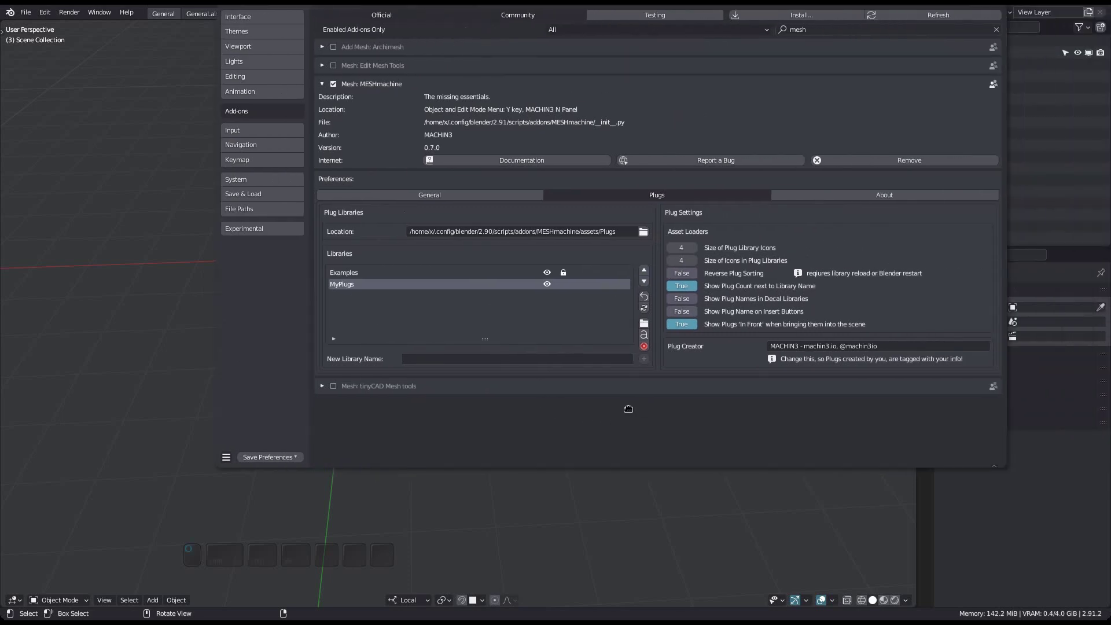
pyautogui.click(644, 296)
pyautogui.click(644, 335)
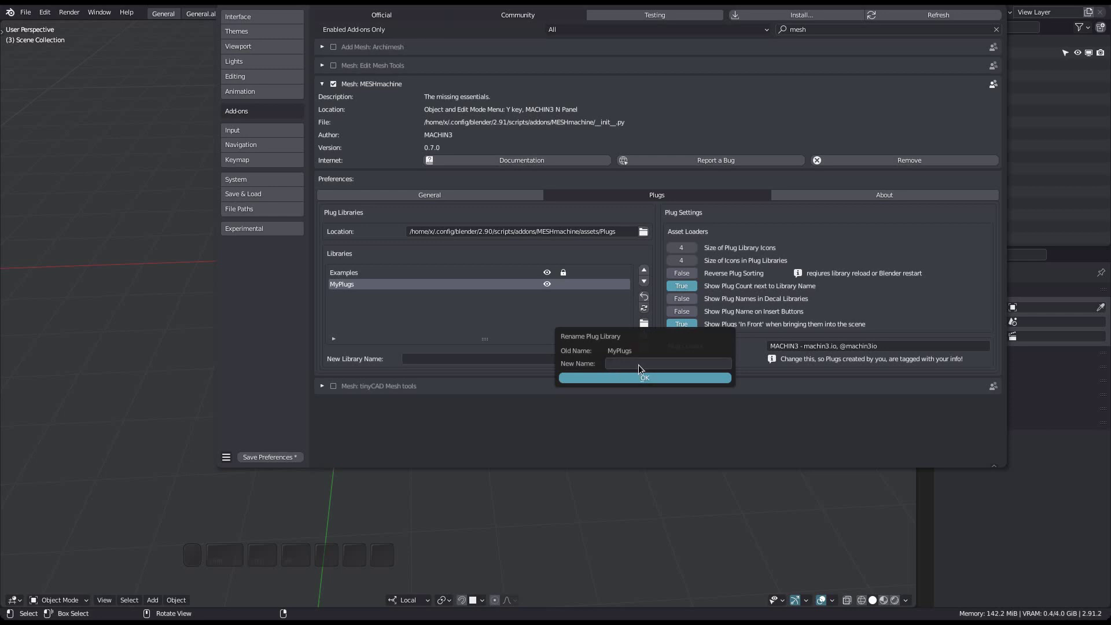
pyautogui.press('Escape')
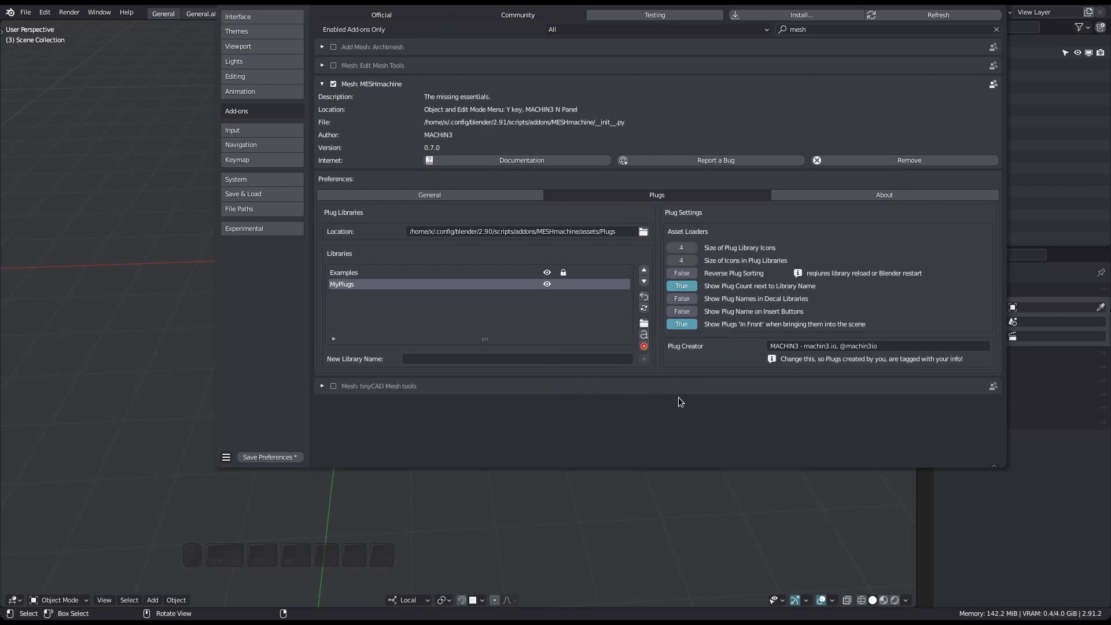
# Open the plug libraries location in the file manager and extract MACHIN3.zip in the Downloads folder.
pyautogui.keyDown('alt'); pyautogui.moveTo(691, 397); pyautogui.dragTo(601, 394); pyautogui.keyUp('alt')
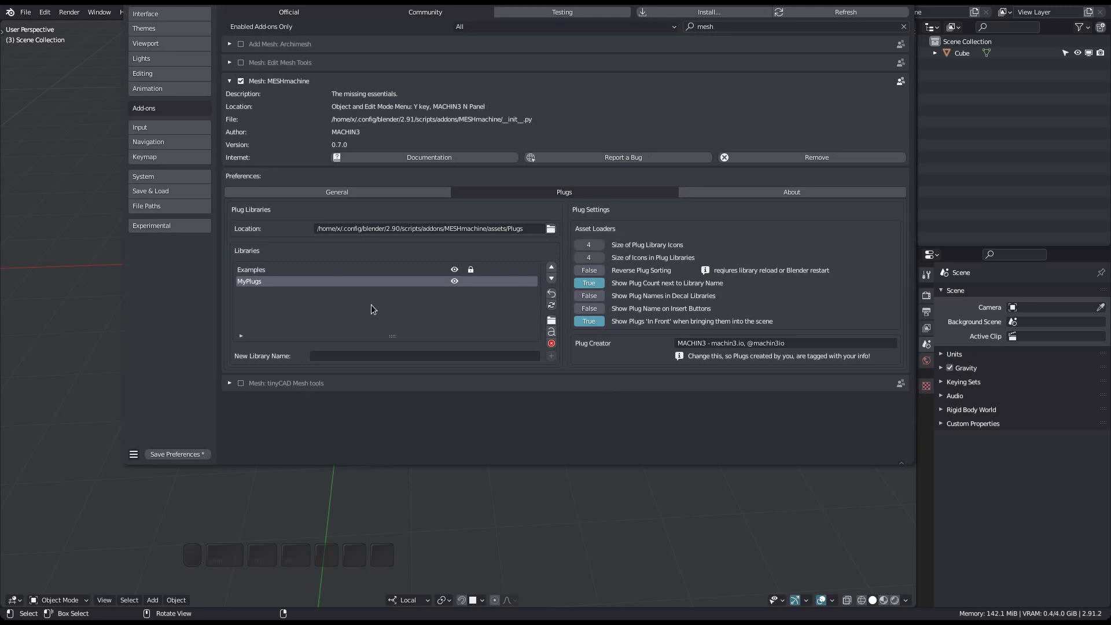
pyautogui.keyDown('alt'); pyautogui.moveTo(462, 364); pyautogui.dragTo(494, 376); pyautogui.keyUp('alt')
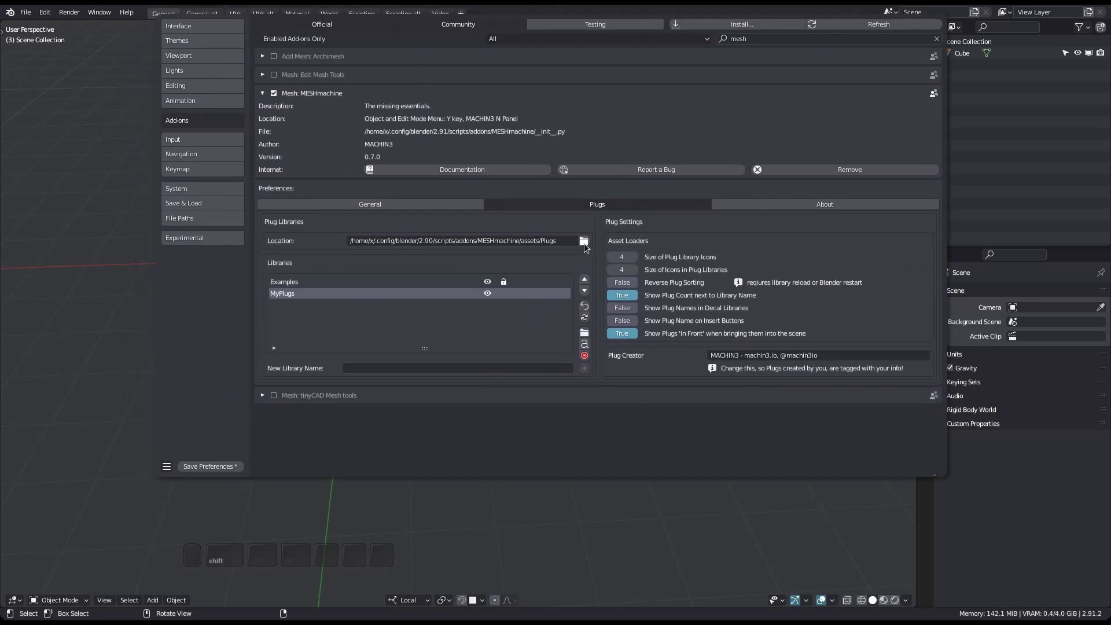
pyautogui.click(583, 241)
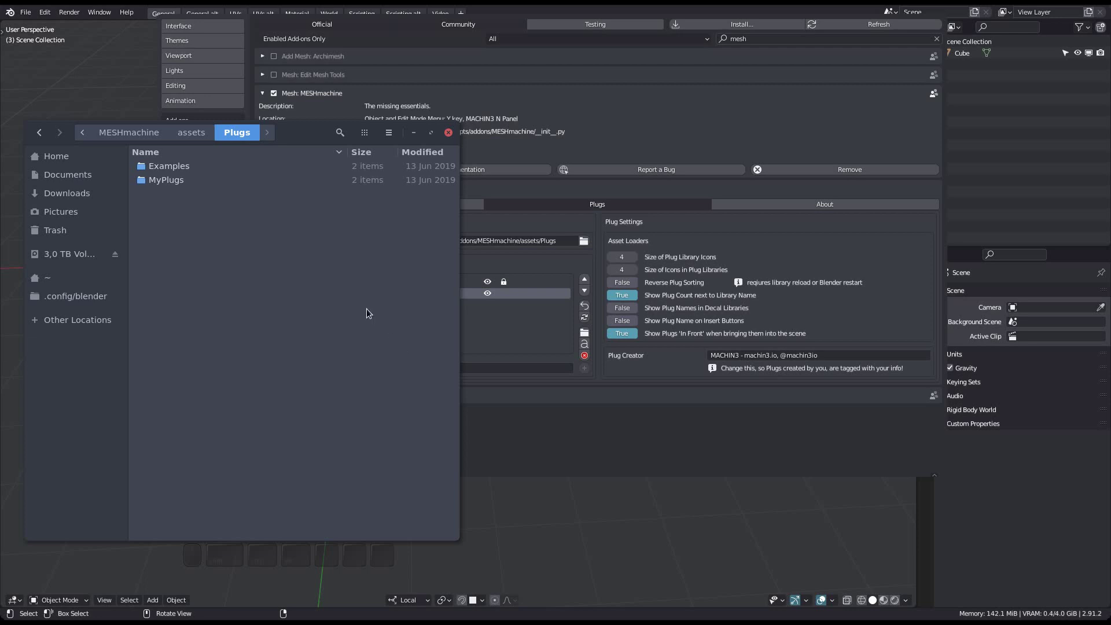
pyautogui.click(79, 192)
pyautogui.click(201, 166)
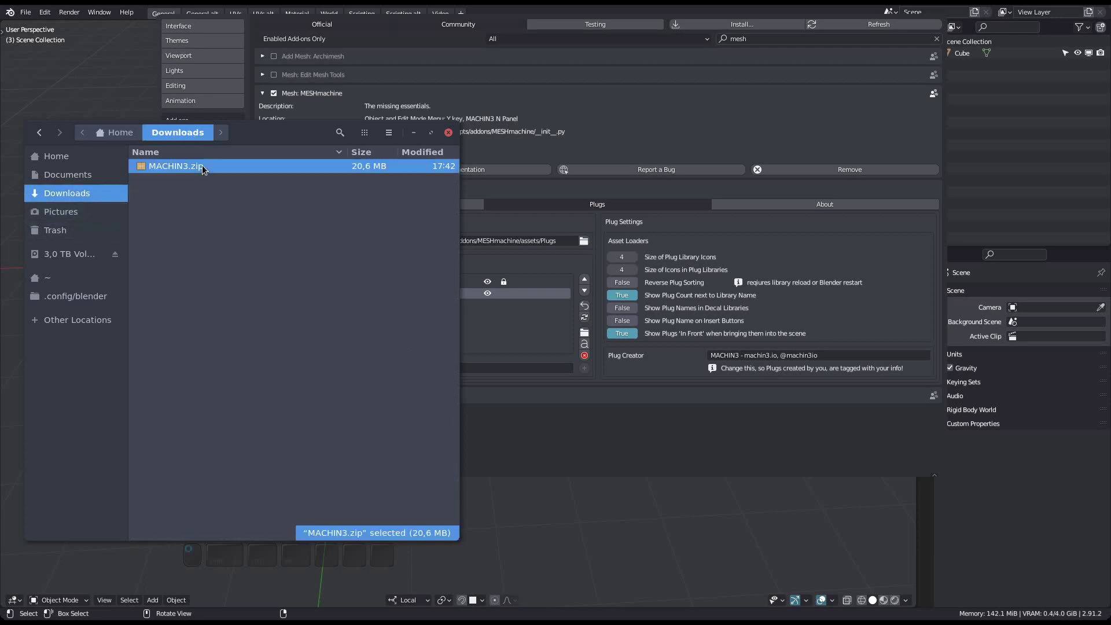
pyautogui.rightClick(202, 167)
pyautogui.click(265, 323)
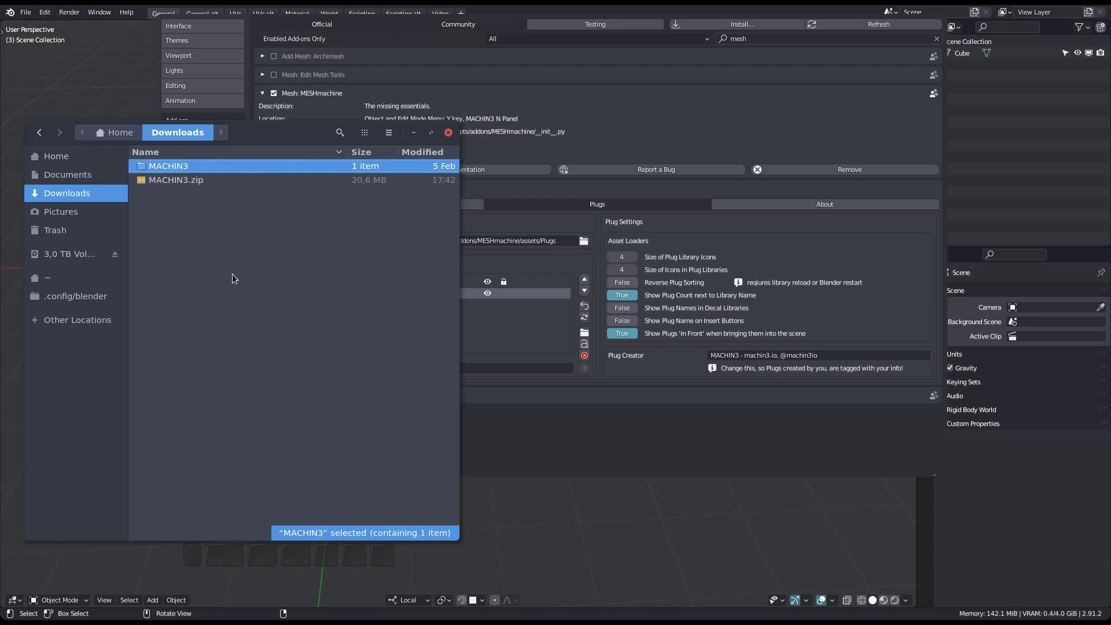
# Check the contents of the extracted MACHIN3 folder and copy the folder into MESHmachine's assets/Plugs folder.
pyautogui.doubleClick(206, 163)
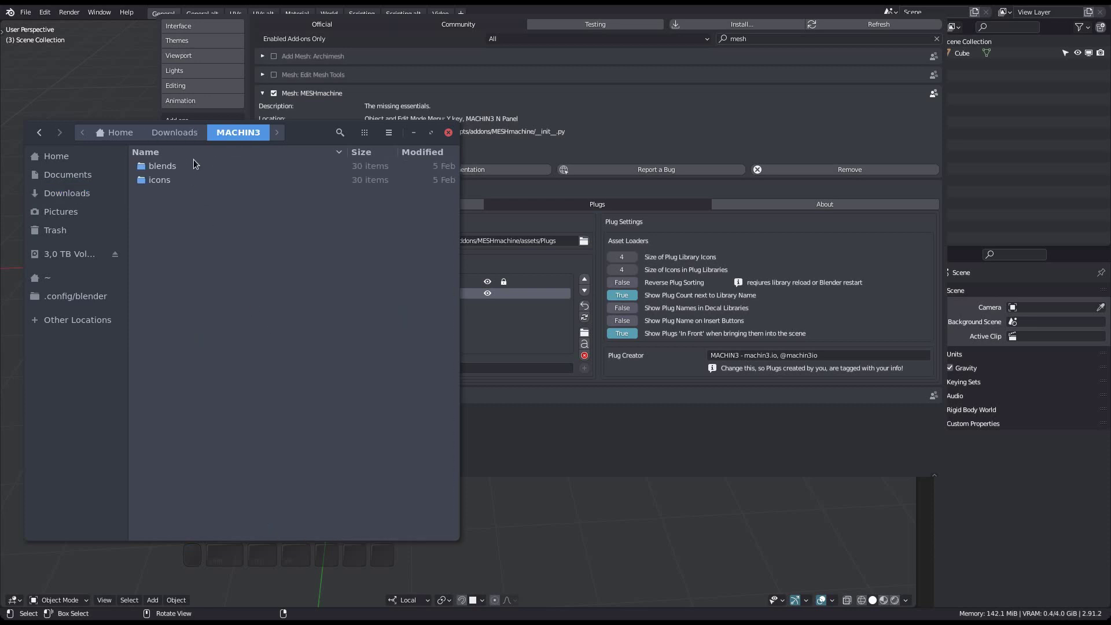
pyautogui.hotkey('alt', 'Left')
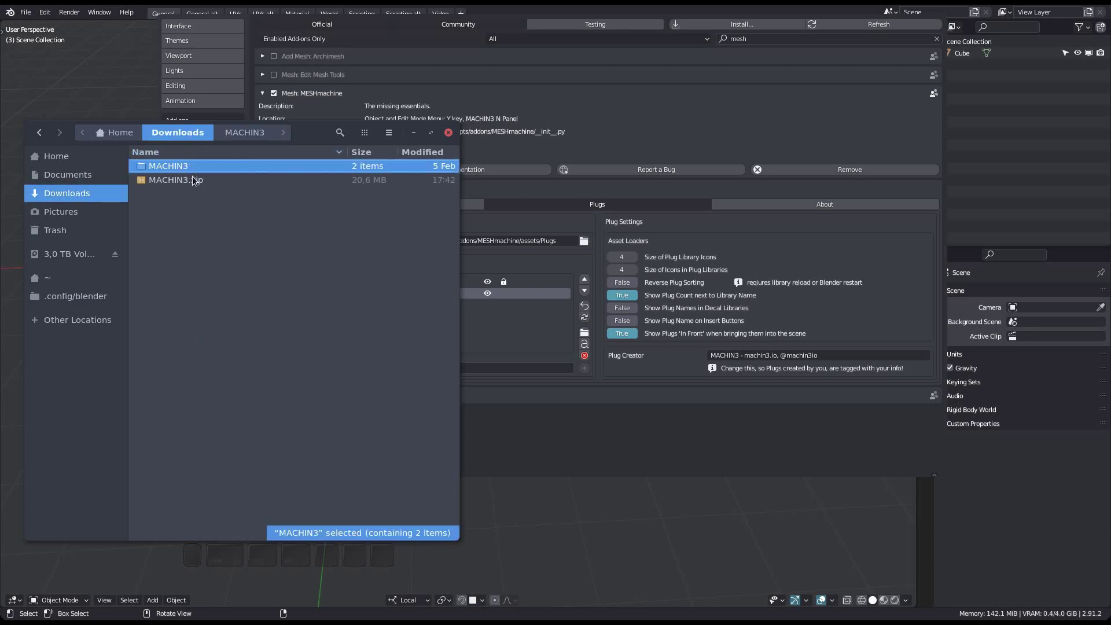
pyautogui.click(192, 176)
pyautogui.click(193, 166)
pyautogui.doubleClick(193, 167)
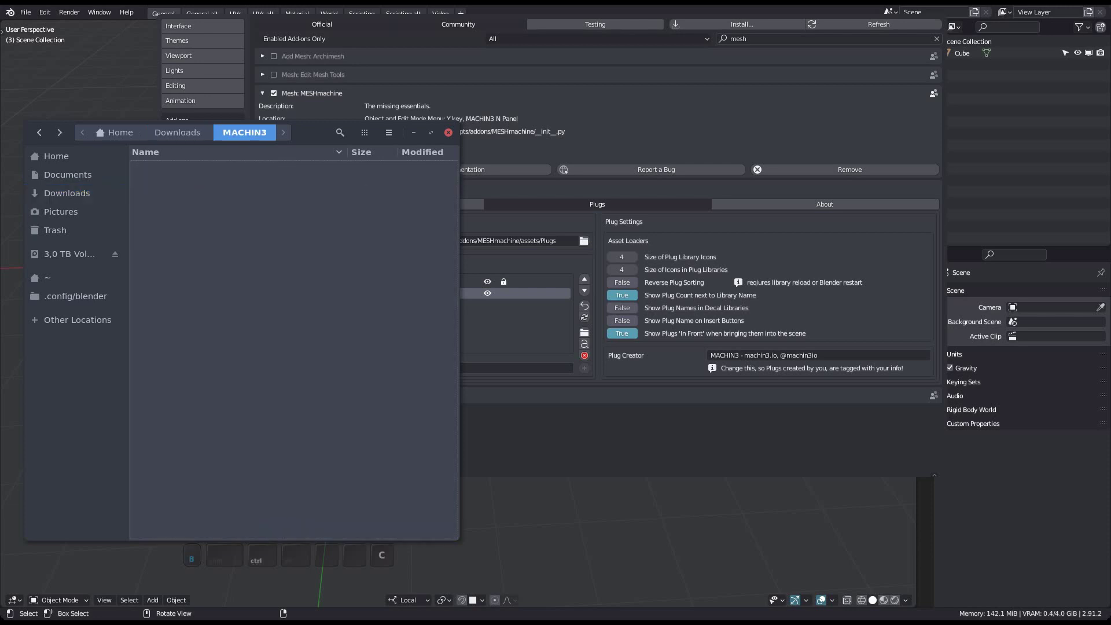
pyautogui.hotkey('alt', 'Left')
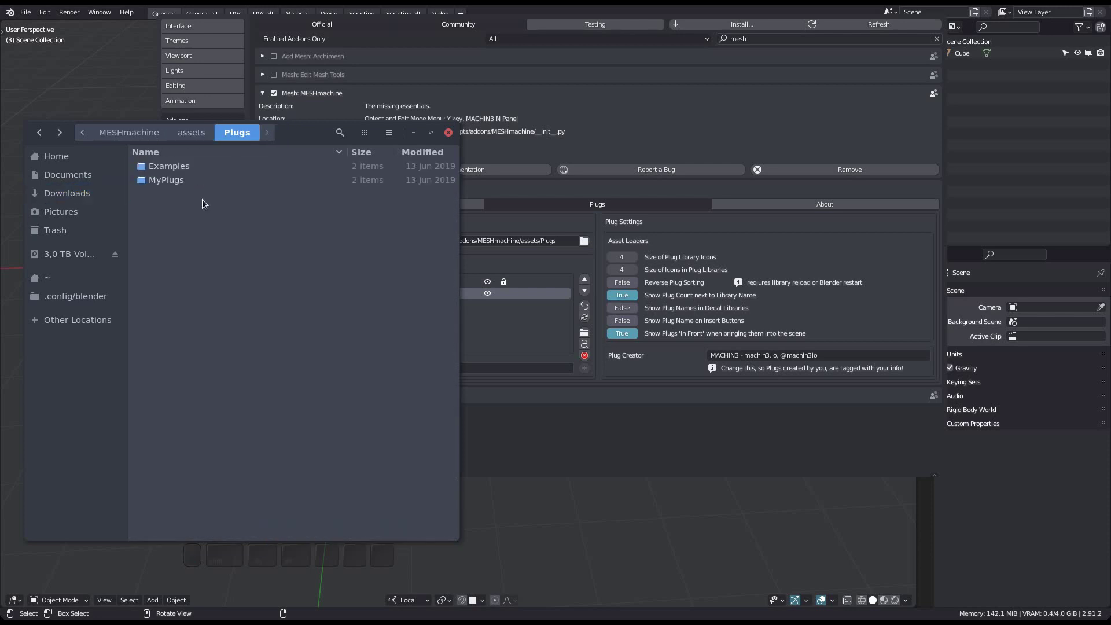
pyautogui.hotkey('ctrl', 'v')
pyautogui.click(197, 236)
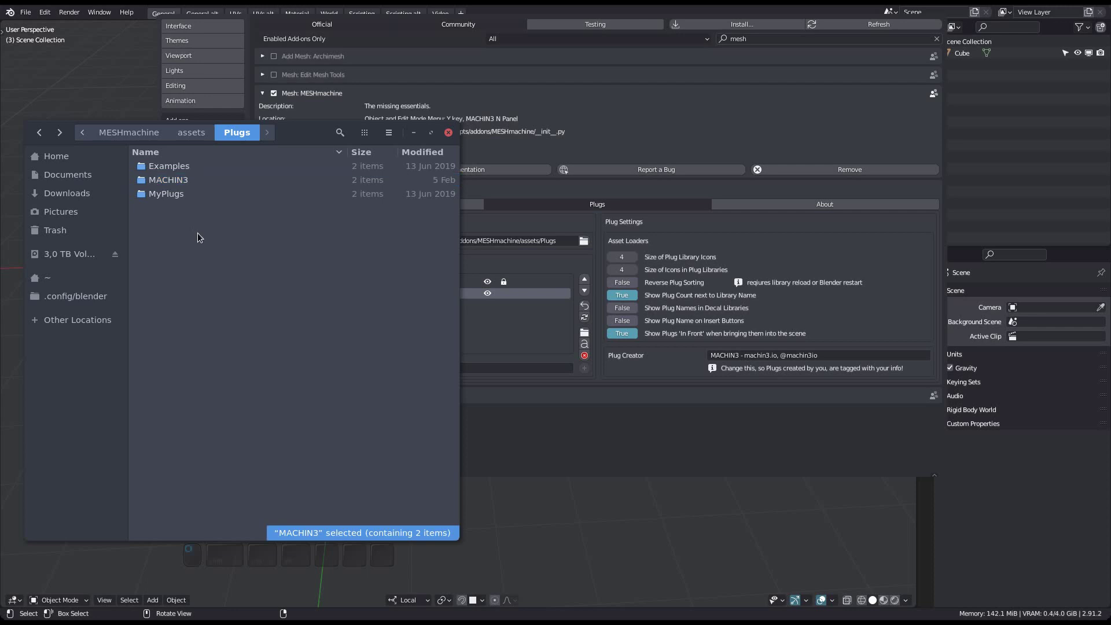
# Reload the plug libraries in the add-on preferences to add MACHIN3, and close the file manager.
pyautogui.click(521, 416)
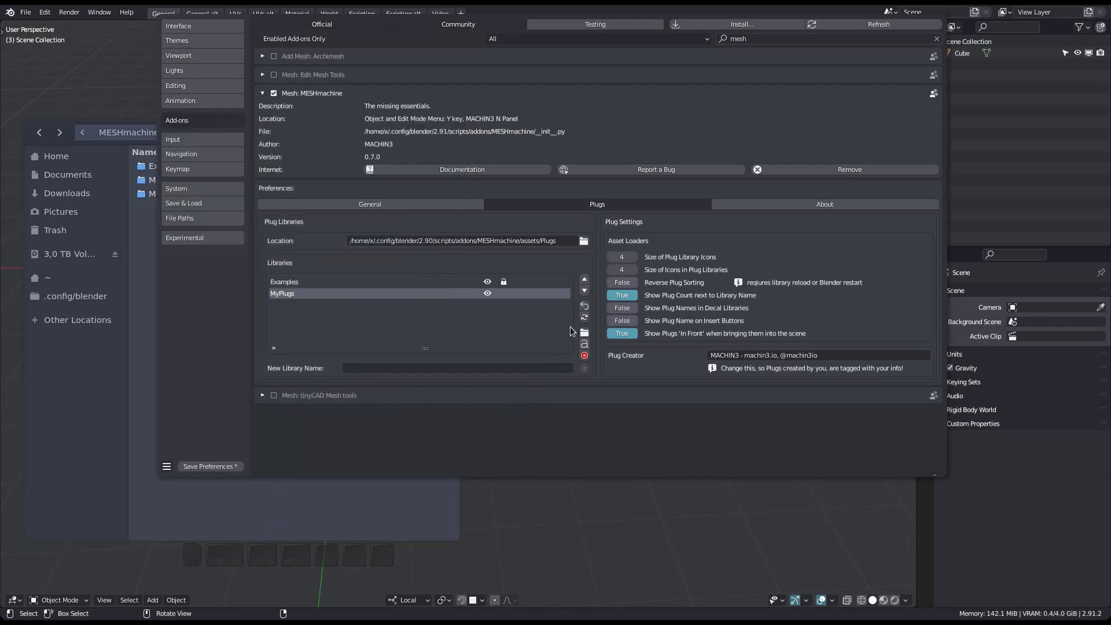
pyautogui.click(585, 318)
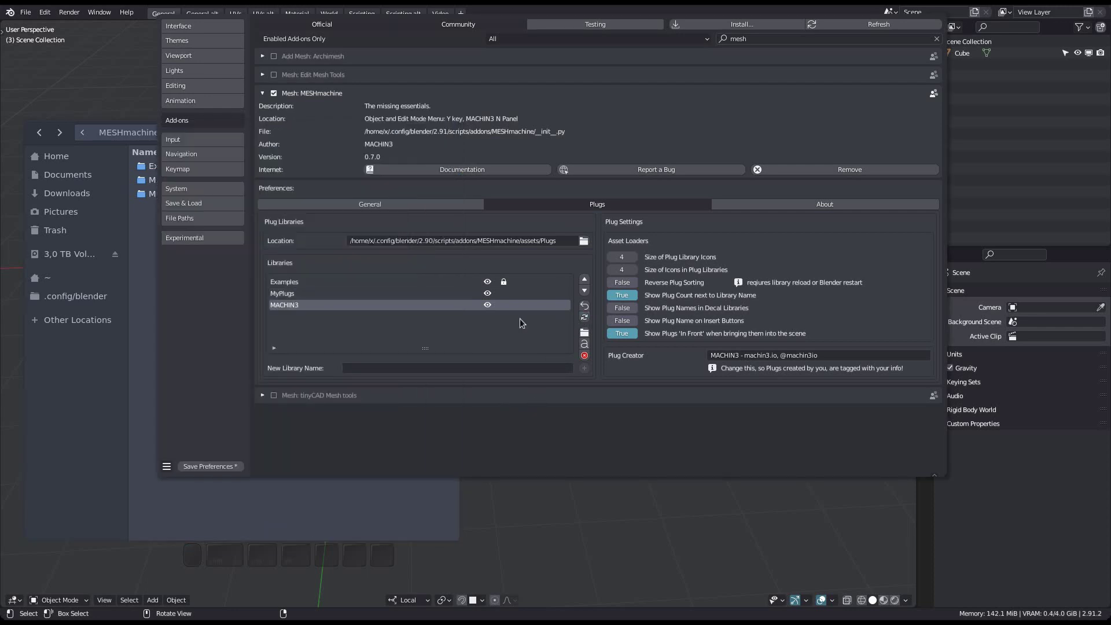
pyautogui.click(124, 436)
pyautogui.hotkey('ctrl', 'w')
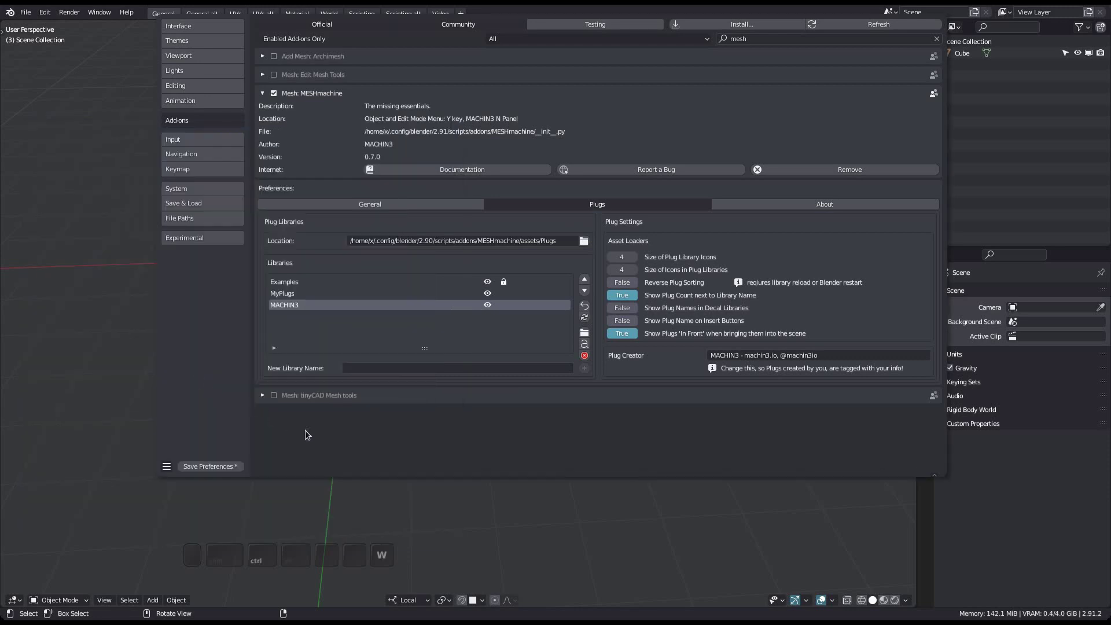
# Look through the plugs of the MACHIN3 library in the MESHmachine menu without inserting one.
pyautogui.keyDown('super'); pyautogui.moveTo(304, 431); pyautogui.dragTo(704, 423); pyautogui.keyUp('super')
pyautogui.press('y')
pyautogui.moveTo(196, 317)
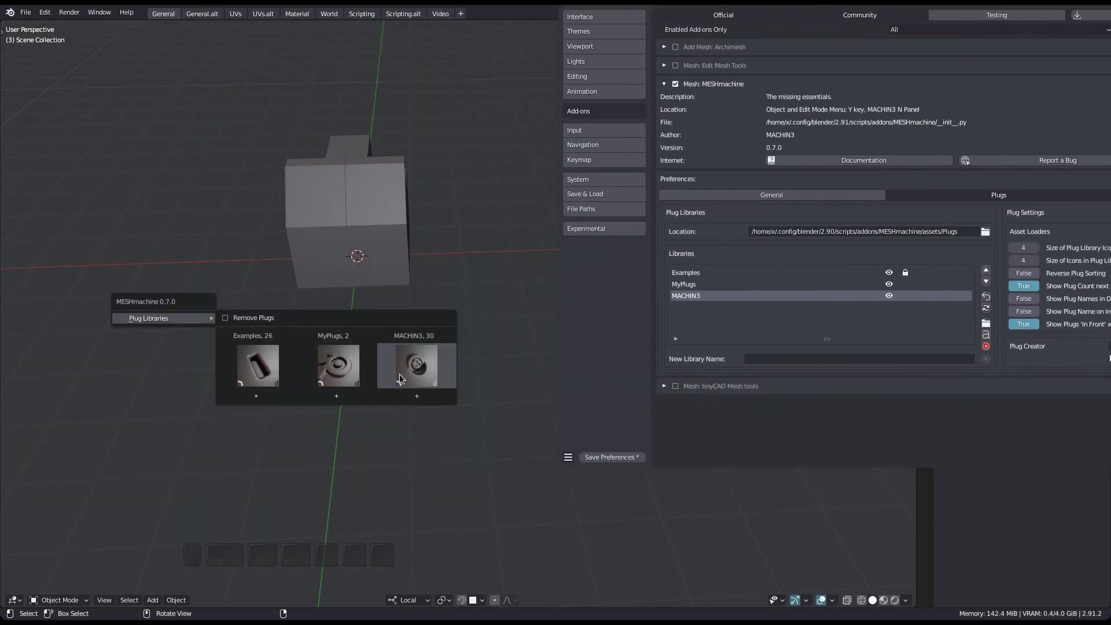
pyautogui.click(417, 360)
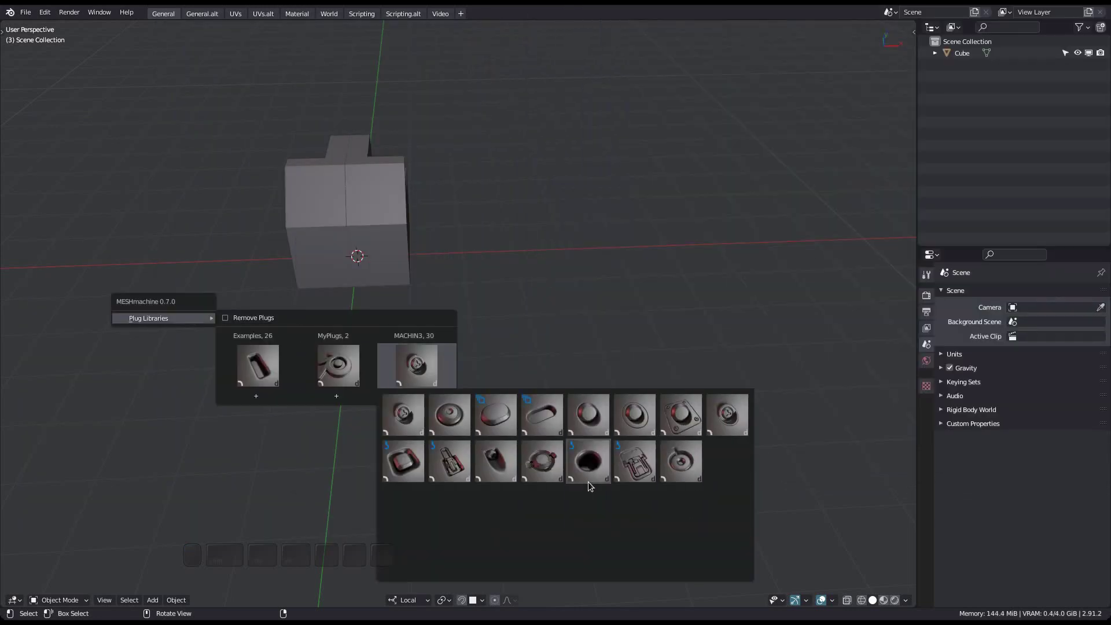
pyautogui.press('Escape')
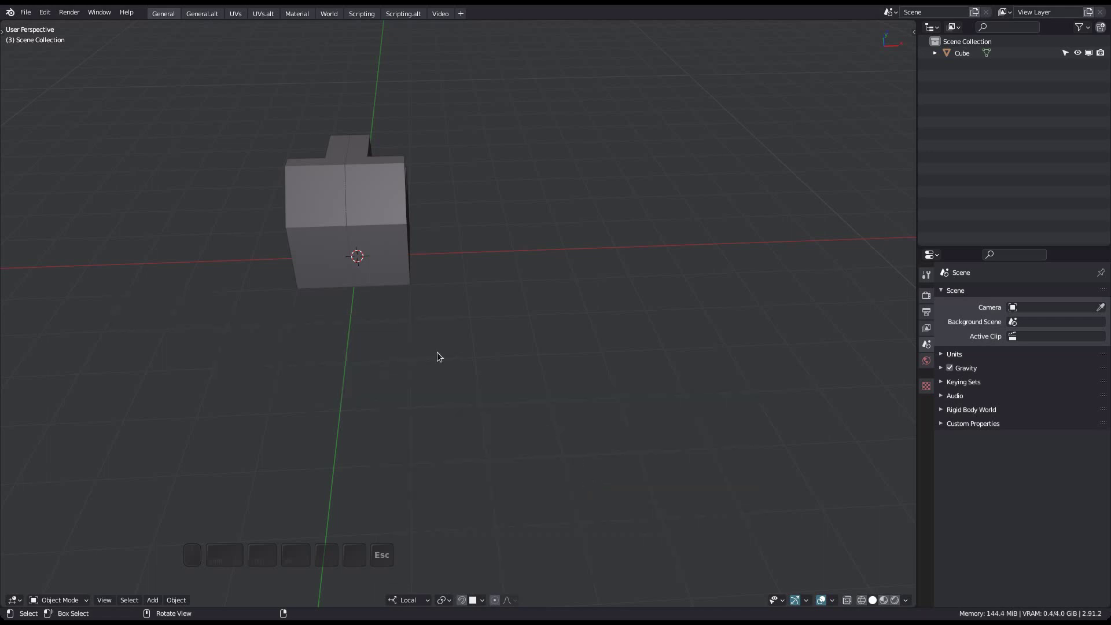
# Return to the add-on preferences and view MESHmachine's About page with its documentation, support and discussion links.
pyautogui.hotkey('alt', 'Tab')
pyautogui.keyDown('alt'); pyautogui.moveTo(950, 421); pyautogui.dragTo(504, 439); pyautogui.keyUp('alt')
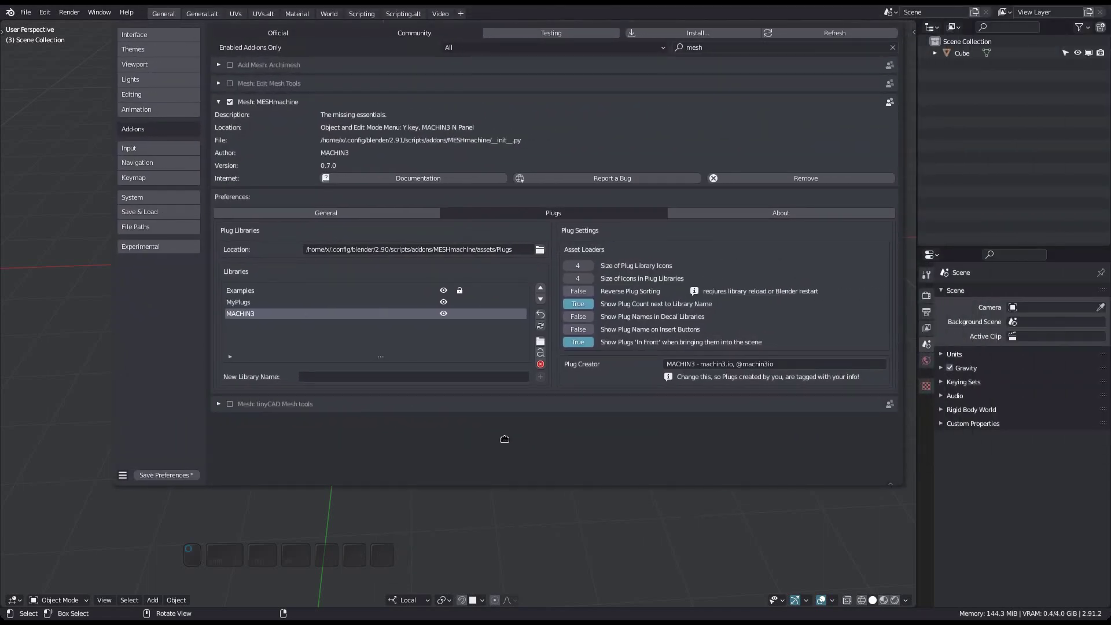
pyautogui.click(756, 368)
pyautogui.click(726, 381)
pyautogui.keyDown('alt'); pyautogui.moveTo(697, 397); pyautogui.dragTo(704, 417); pyautogui.keyUp('alt')
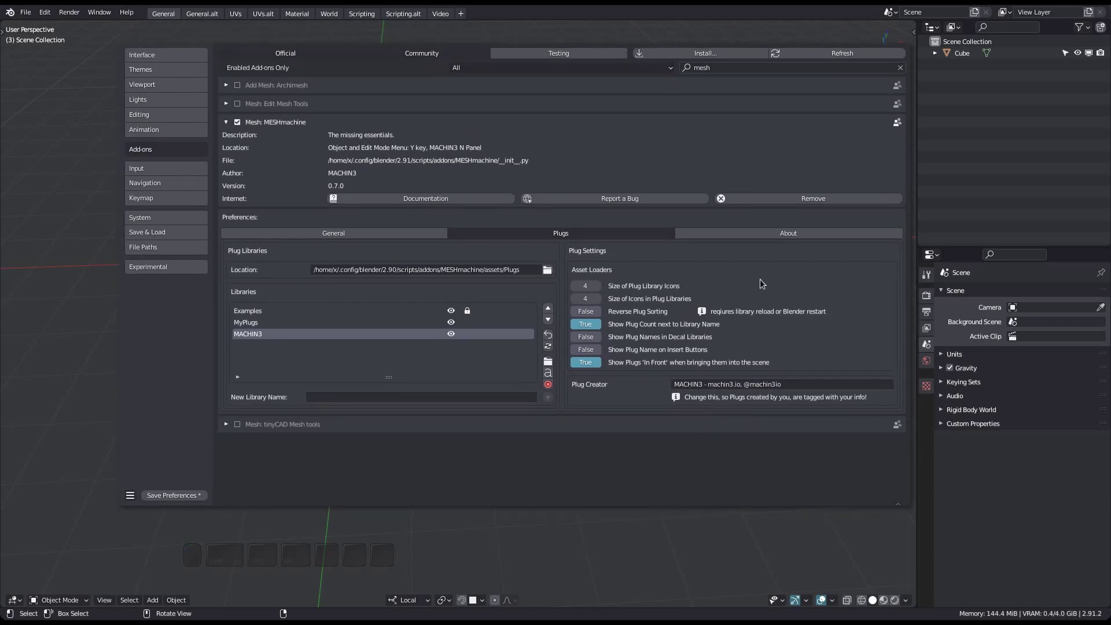
pyautogui.click(773, 234)
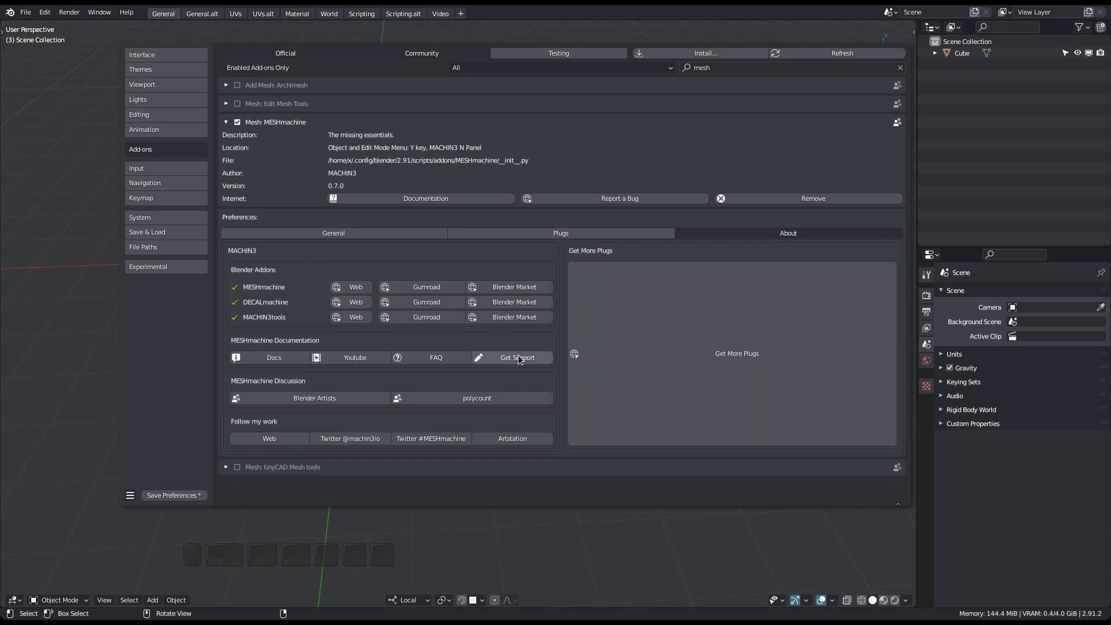
pyautogui.keyDown('alt'); pyautogui.moveTo(526, 376); pyautogui.dragTo(429, 359); pyautogui.keyUp('alt')
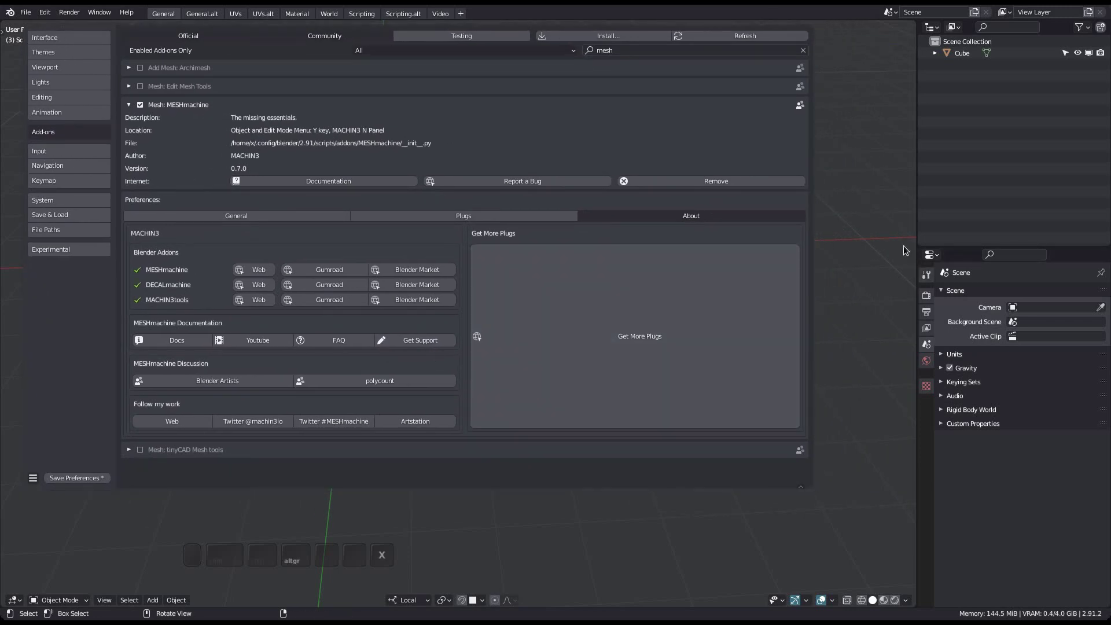
# Show the 3D view's sidebar and open the MESHmachine Help panel to view its documentation and support options.
pyautogui.press('n')
pyautogui.click(762, 41)
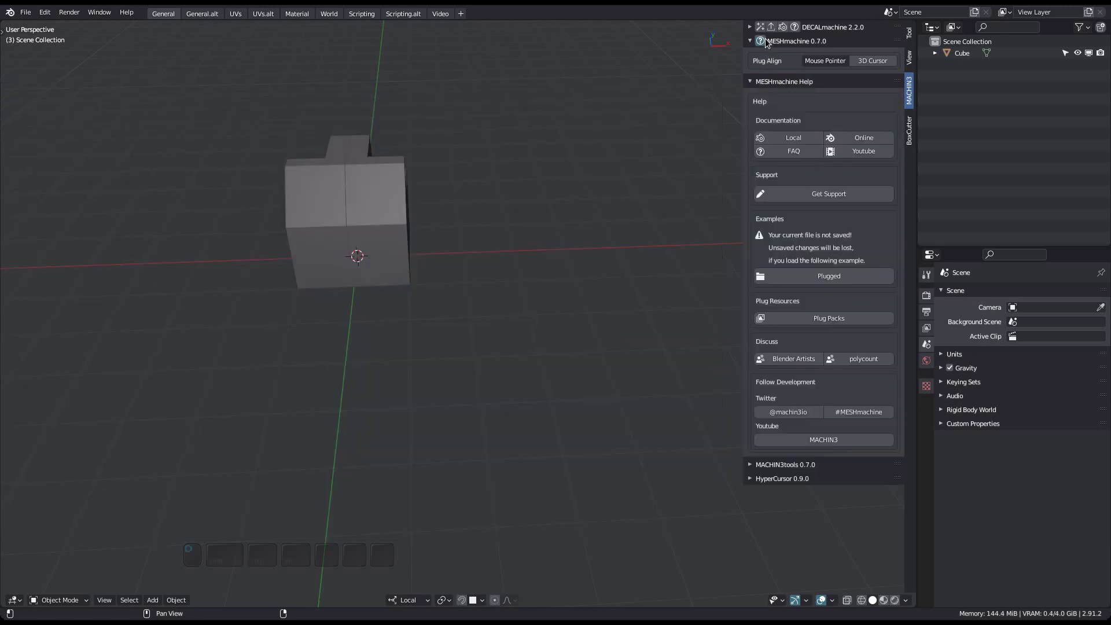
pyautogui.click(784, 194)
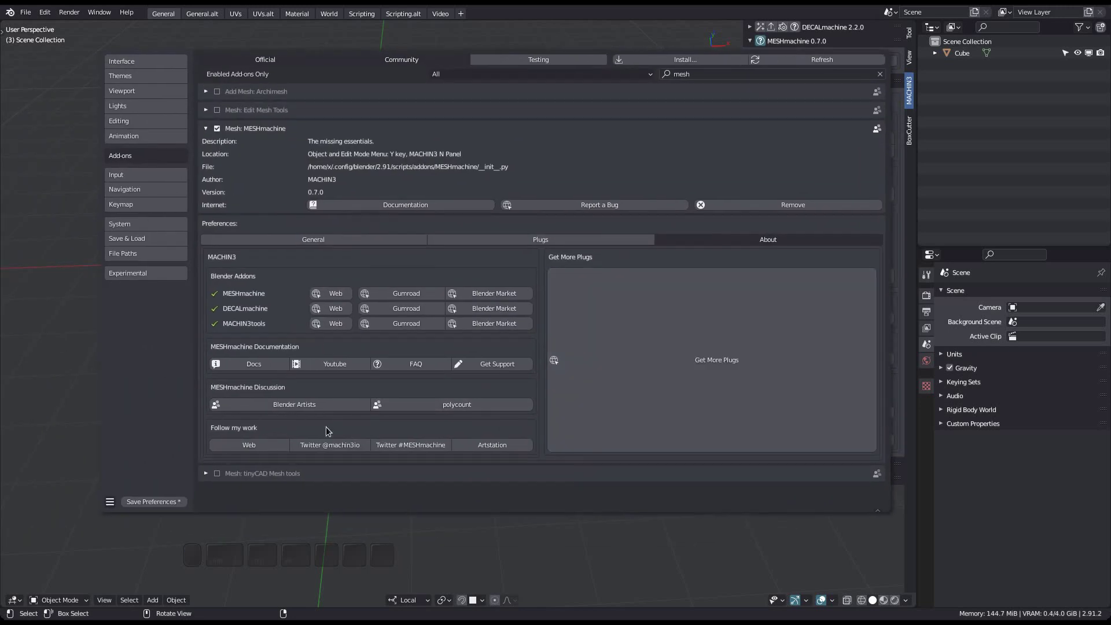